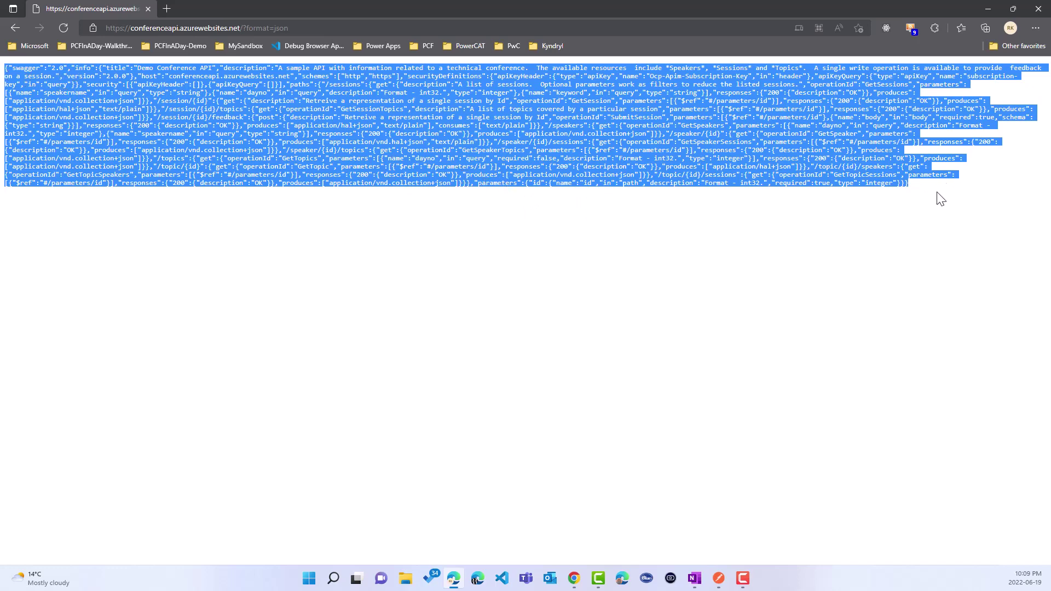
Step: Open make.powerapps.com in a new browser tab
{"action": "left_click", "coordinate": [168, 11]}
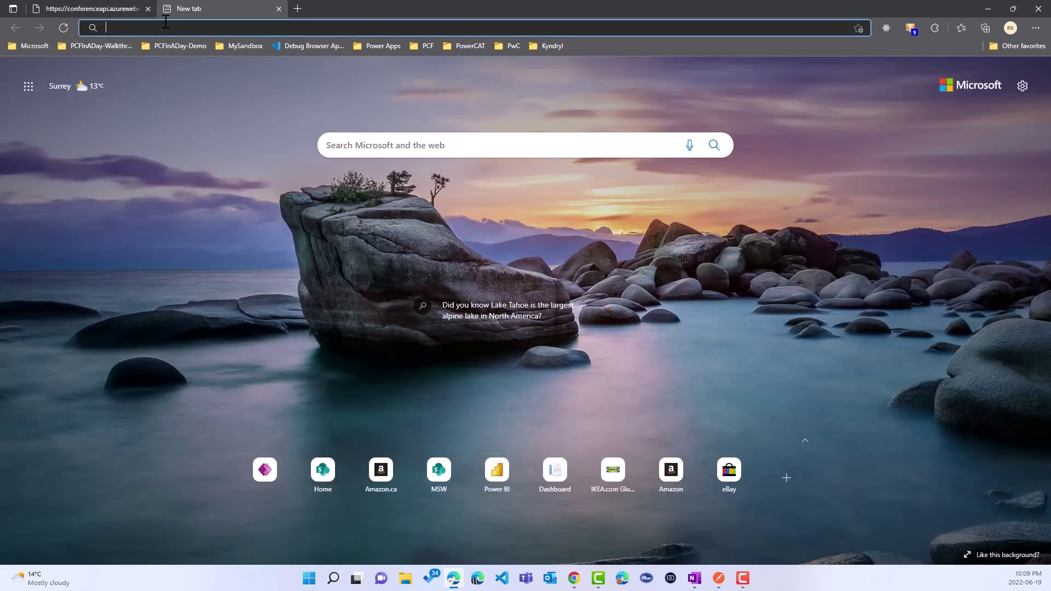
{"action": "type", "text": "make"}
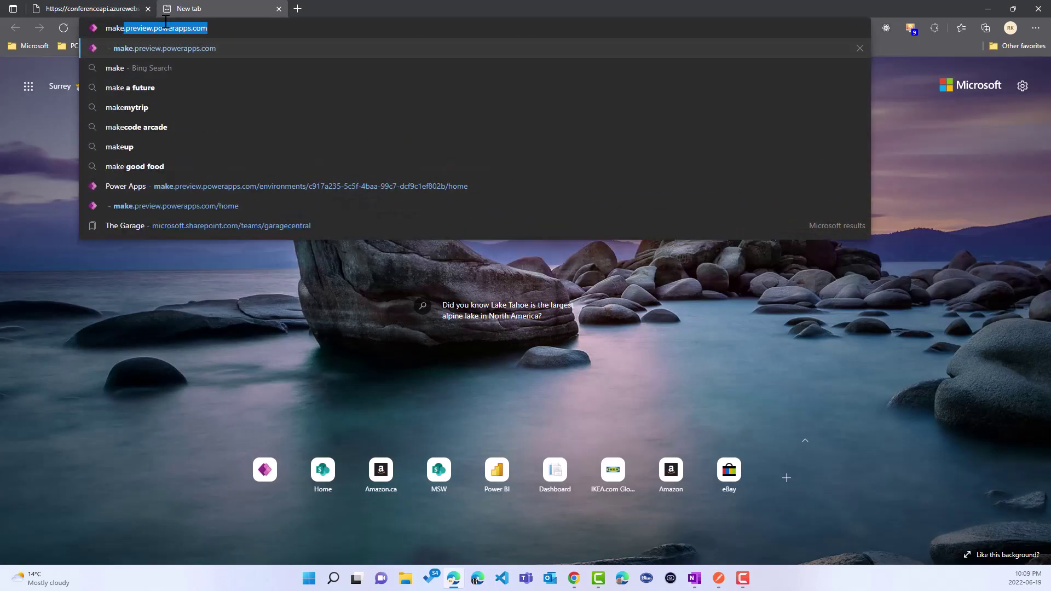
{"action": "type", "text": ".power"}
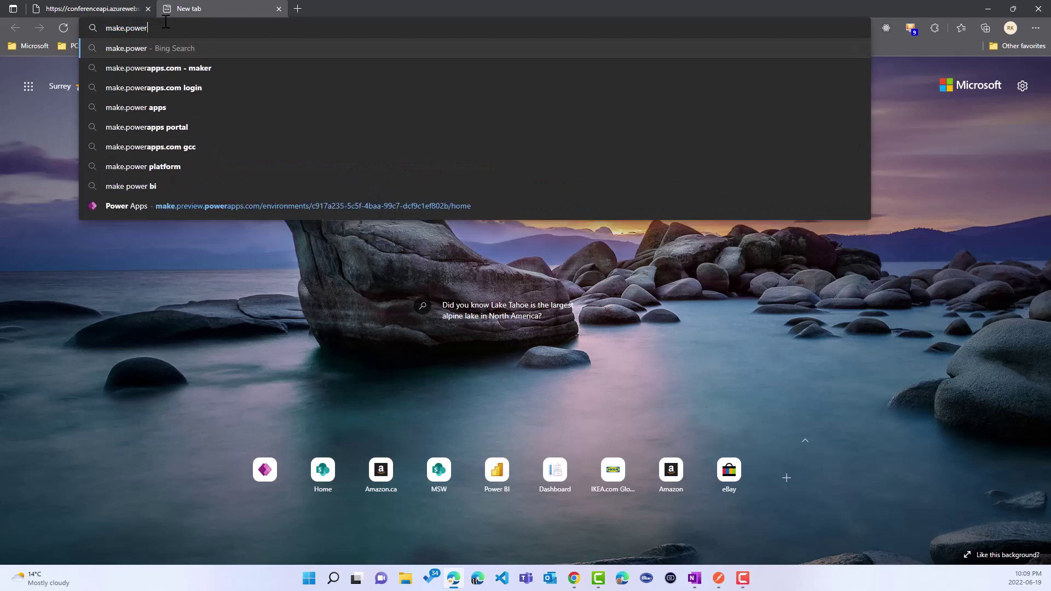
{"action": "type", "text": "apps.c"}
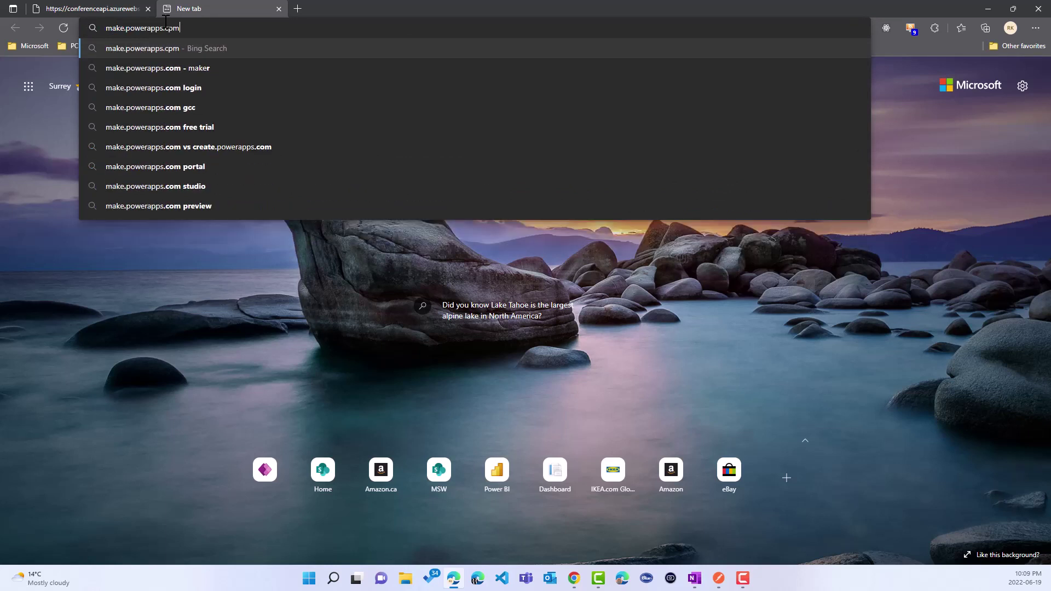
{"action": "type", "text": "om"}
{"action": "key", "text": "Return"}
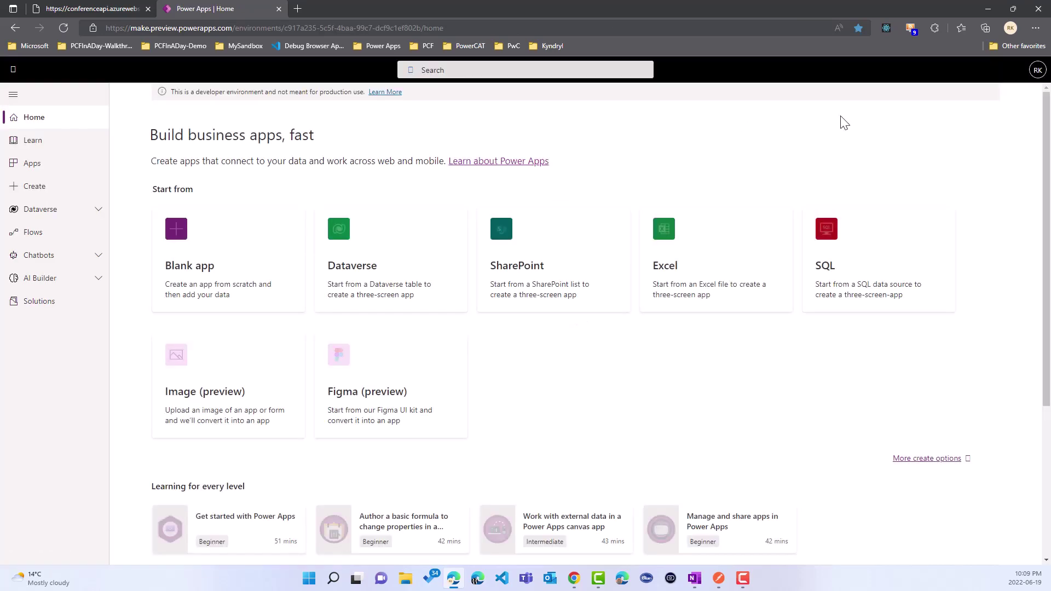
Step: Check the list of available environments without switching, and open the Dataverse custom connectors page
{"action": "left_click", "coordinate": [876, 68]}
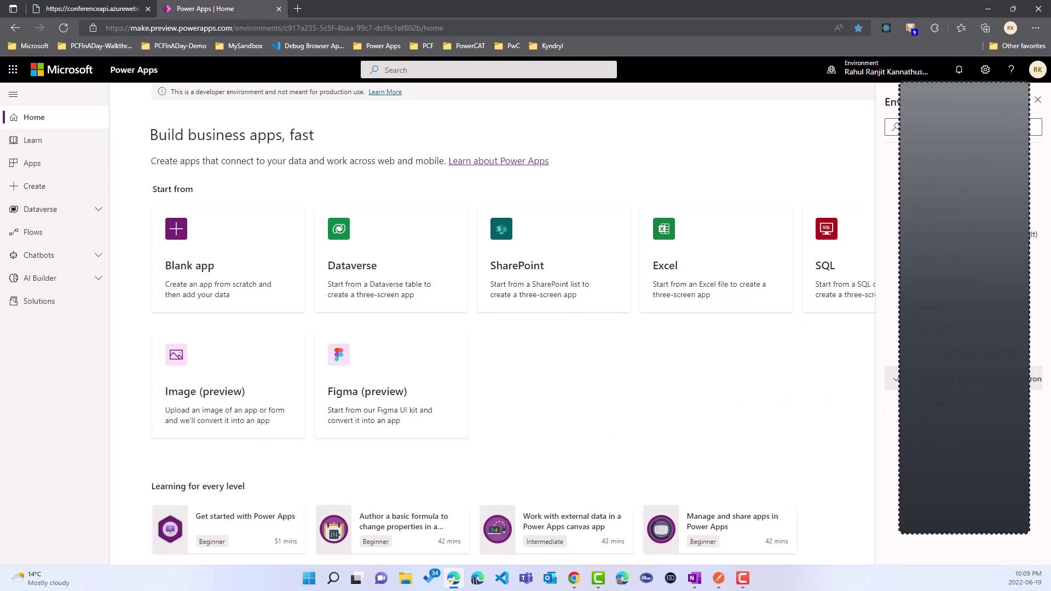
{"action": "left_click", "coordinate": [1037, 100]}
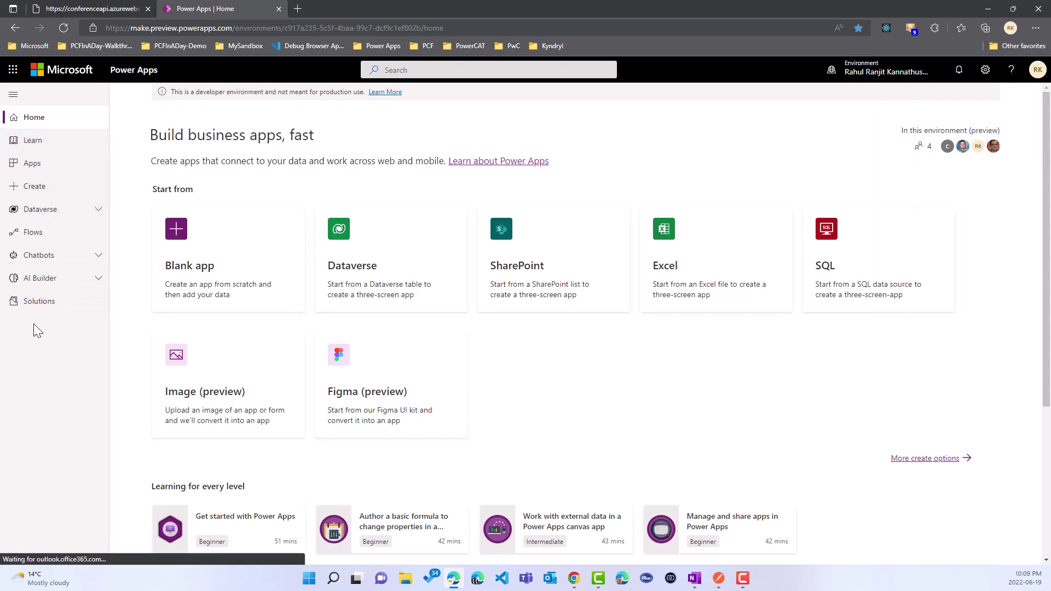
{"action": "left_click", "coordinate": [96, 215]}
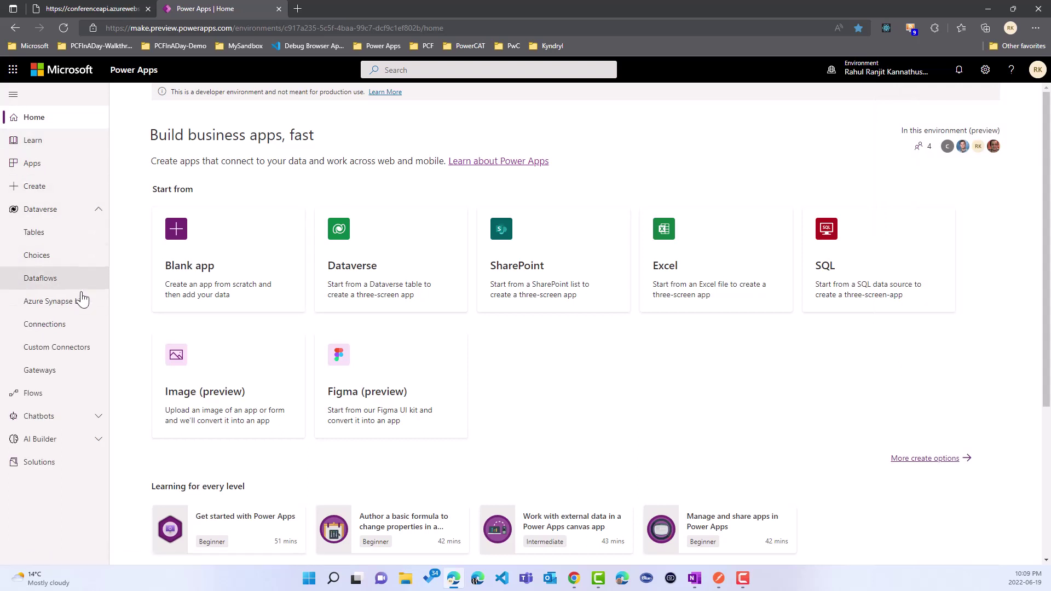
{"action": "left_click", "coordinate": [76, 355]}
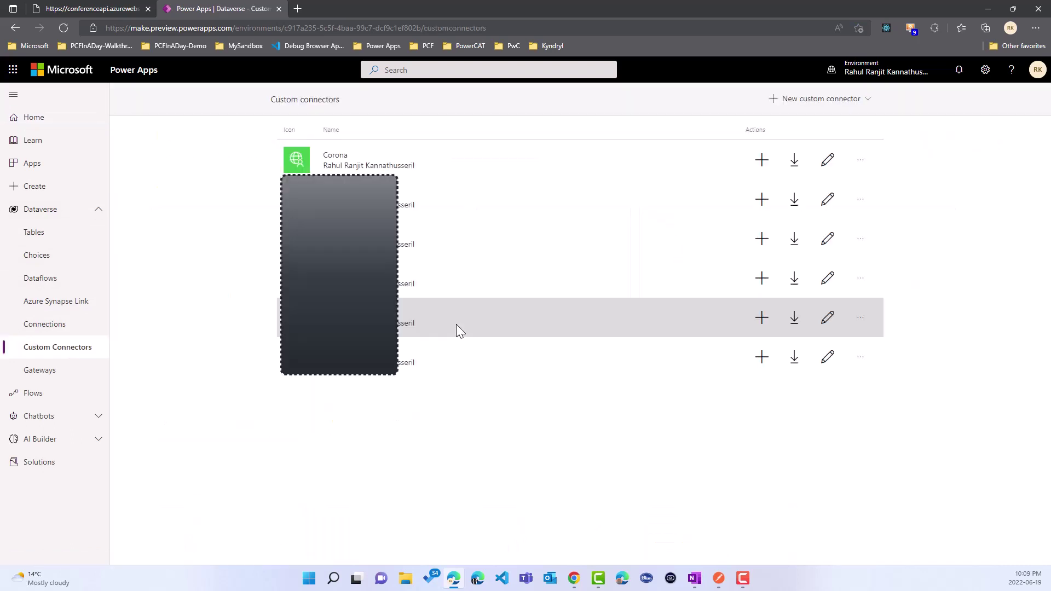
Step: Start a new custom connector by importing an OpenAPI from URL, naming it "Contoso Conference Connector"
{"action": "left_click", "coordinate": [821, 98]}
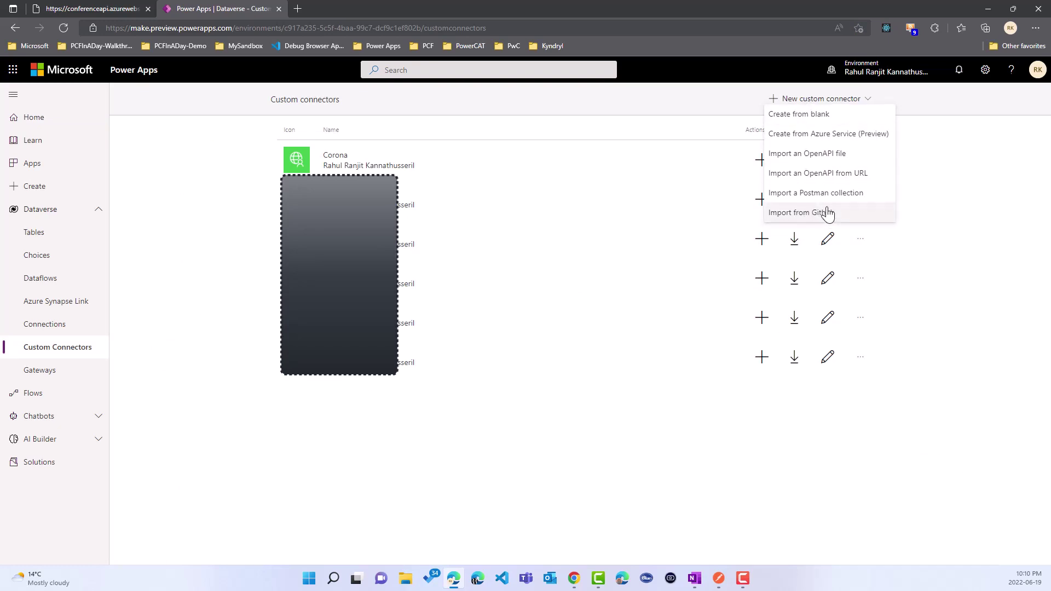
{"action": "left_click", "coordinate": [829, 174]}
{"action": "left_click", "coordinate": [456, 308]}
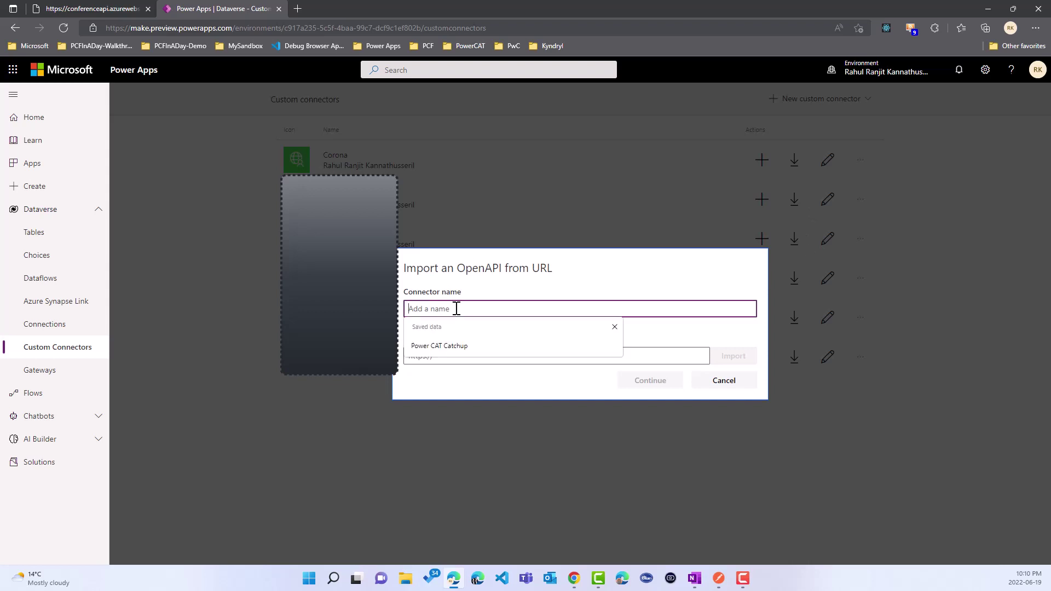
{"action": "type", "text": "Contoso Conference Connector"}
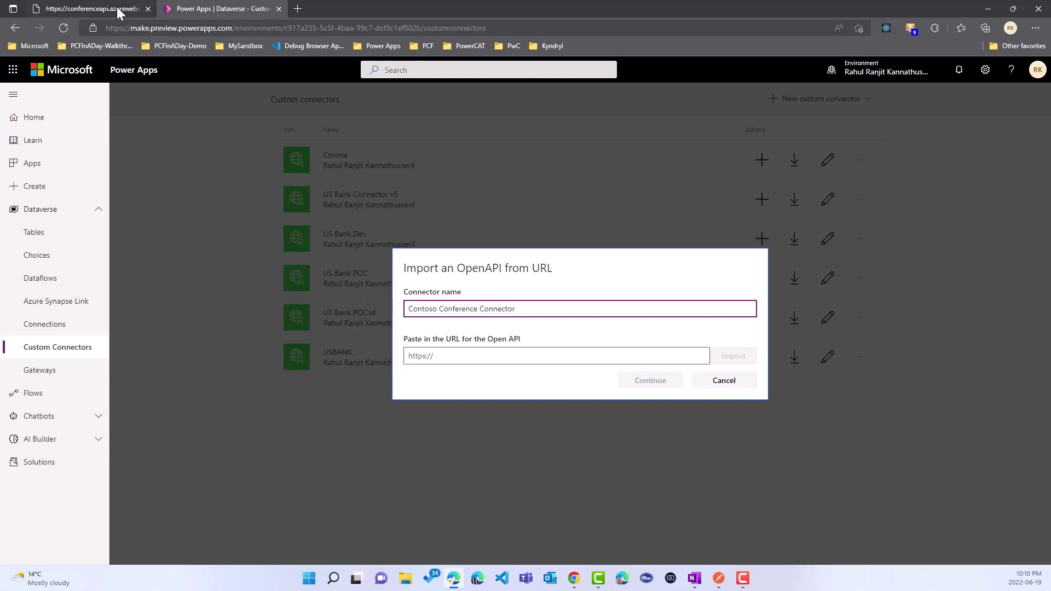
{"action": "left_click", "coordinate": [120, 12]}
{"action": "left_click", "coordinate": [216, 29]}
{"action": "key", "text": "ctrl+c"}
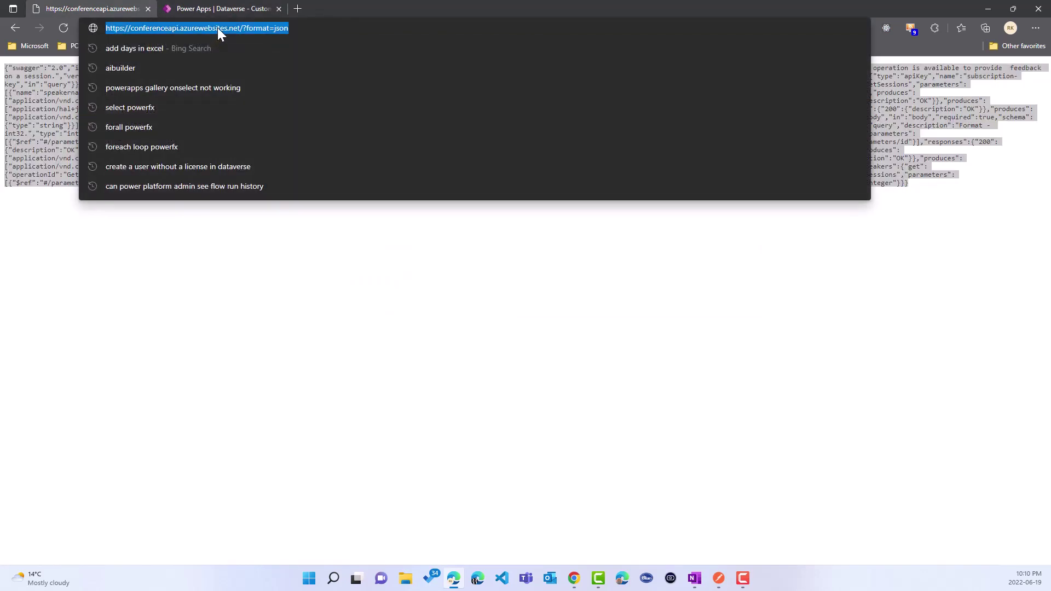
{"action": "left_click", "coordinate": [264, 8]}
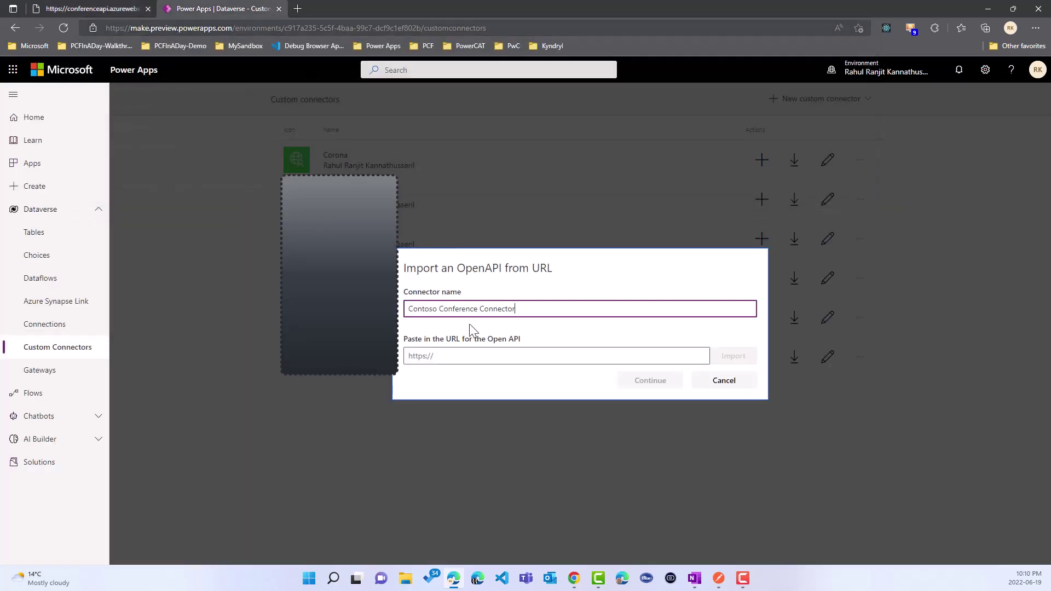
{"action": "left_click", "coordinate": [458, 356]}
{"action": "key", "text": "ctrl+v"}
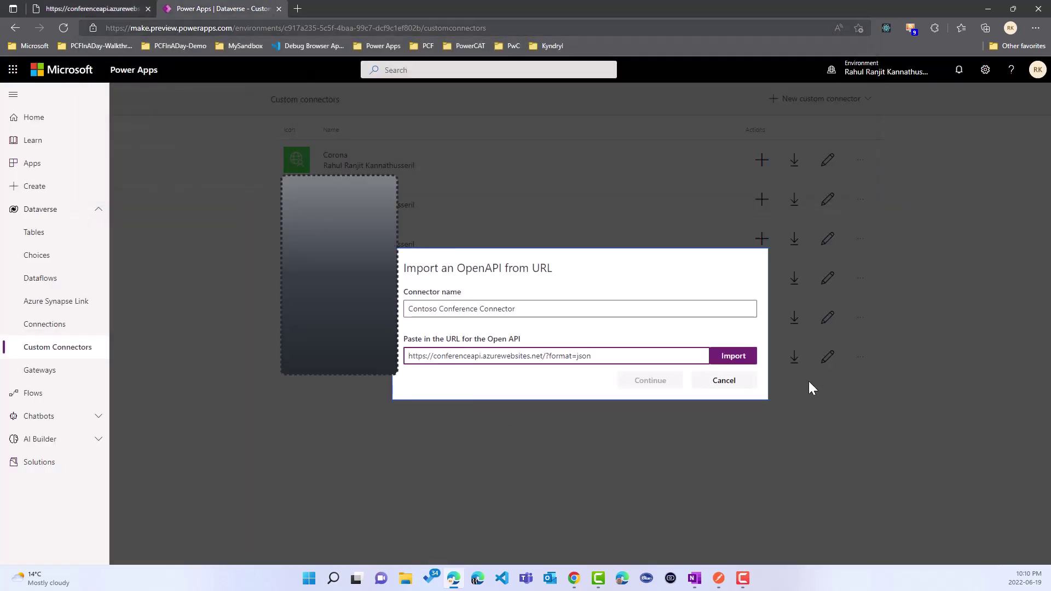
{"action": "left_click", "coordinate": [733, 357]}
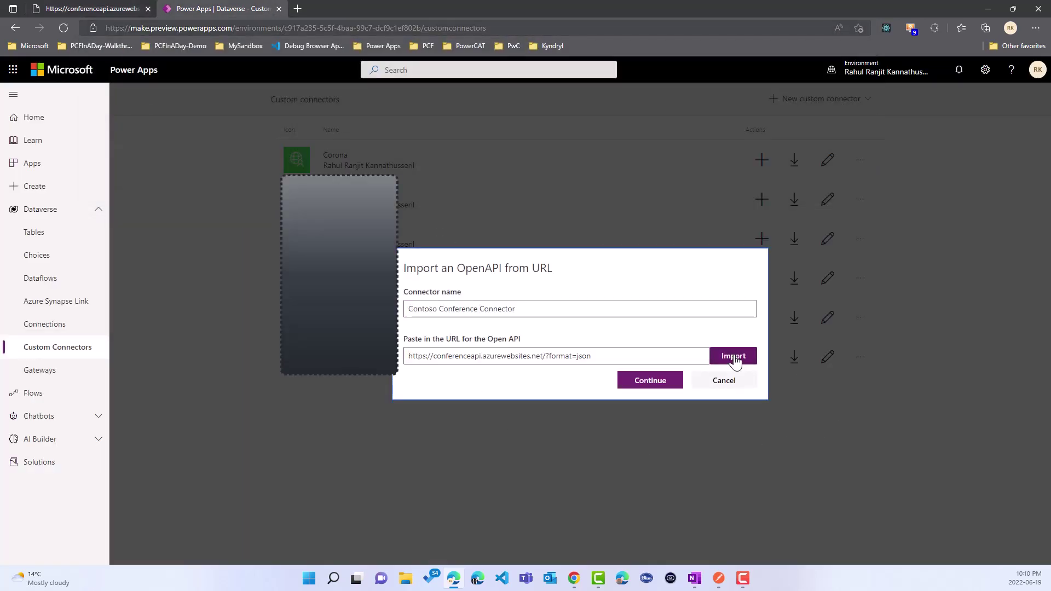
{"action": "left_click", "coordinate": [647, 383]}
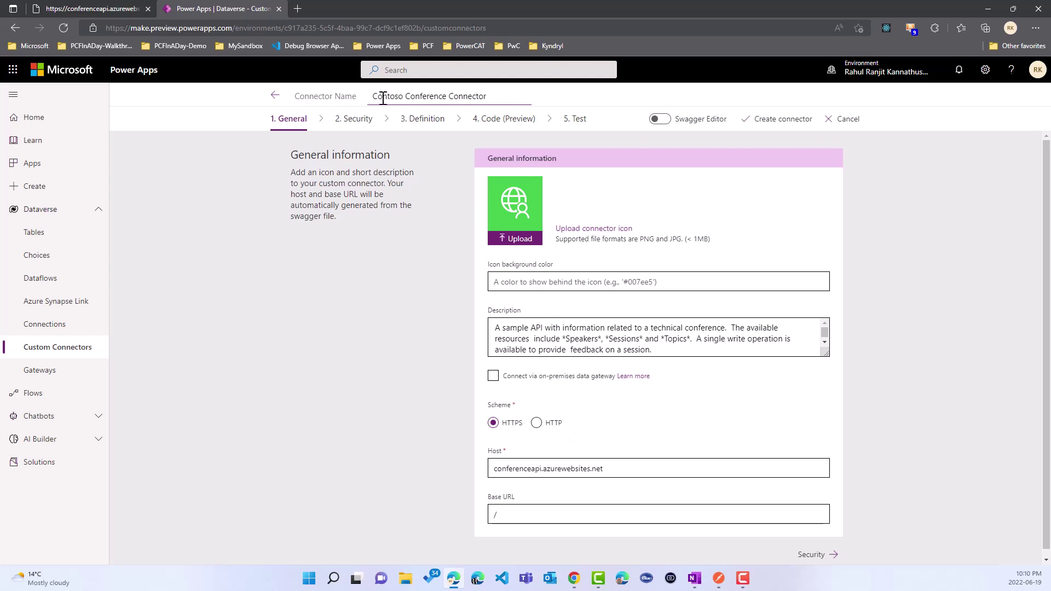
Step: Review the connector's name and host, and set its authentication type to No authentication
{"action": "left_click_drag", "start_coordinate": [375, 97], "coordinate": [537, 104]}
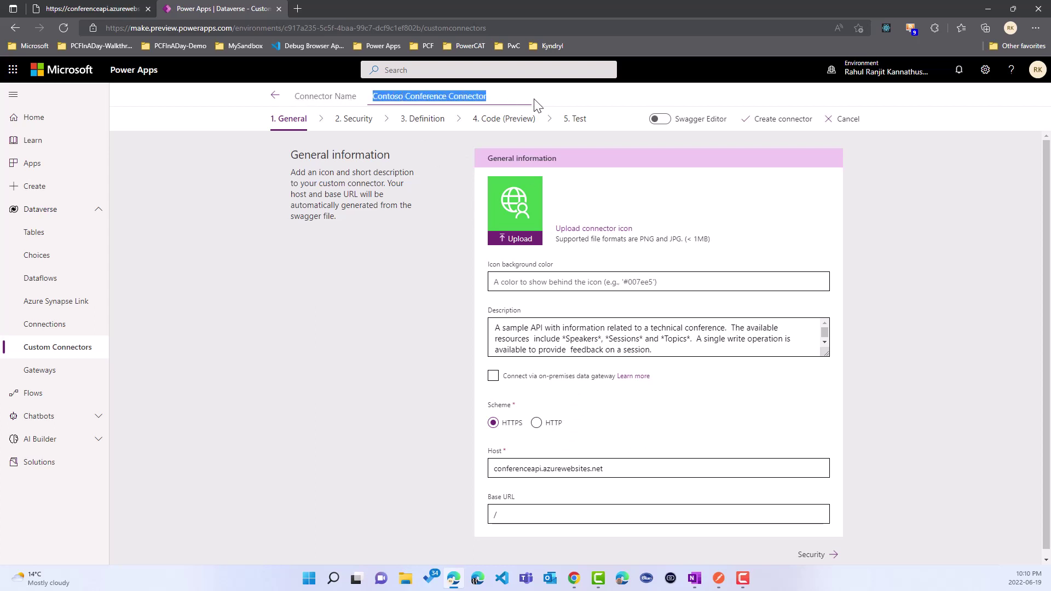
{"action": "left_click", "coordinate": [519, 101]}
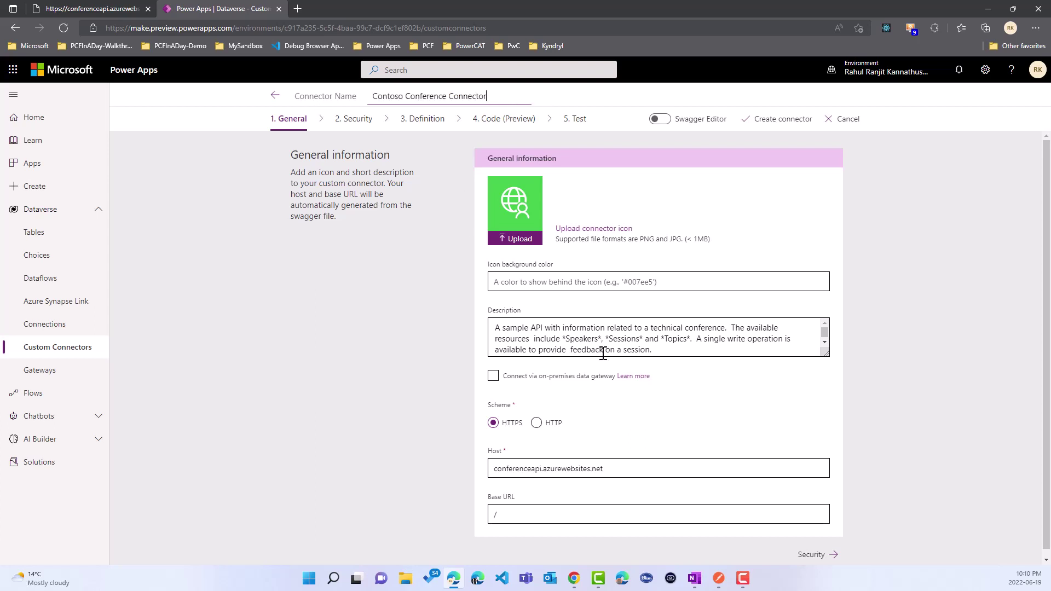
{"action": "scroll", "coordinate": [601, 387], "scroll_direction": "down", "scroll_amount": 1}
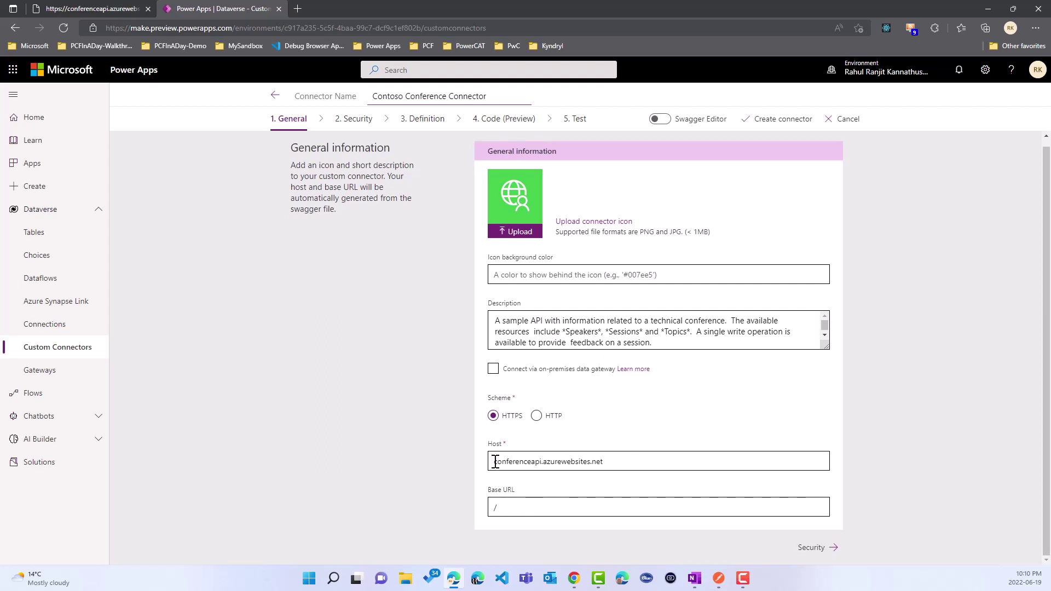
{"action": "left_click_drag", "start_coordinate": [495, 461], "coordinate": [639, 461]}
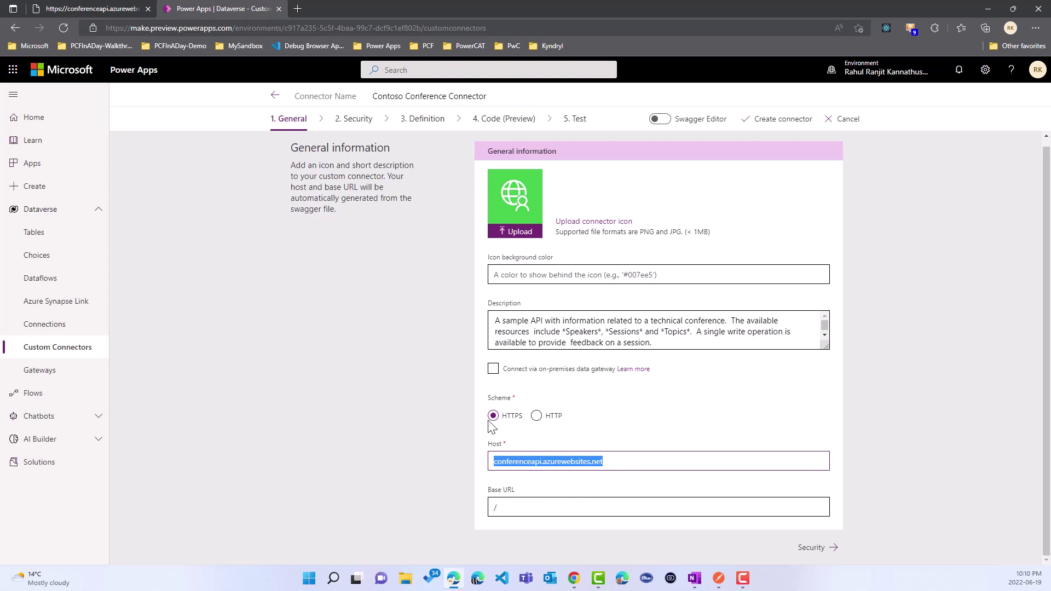
{"action": "left_click", "coordinate": [810, 545]}
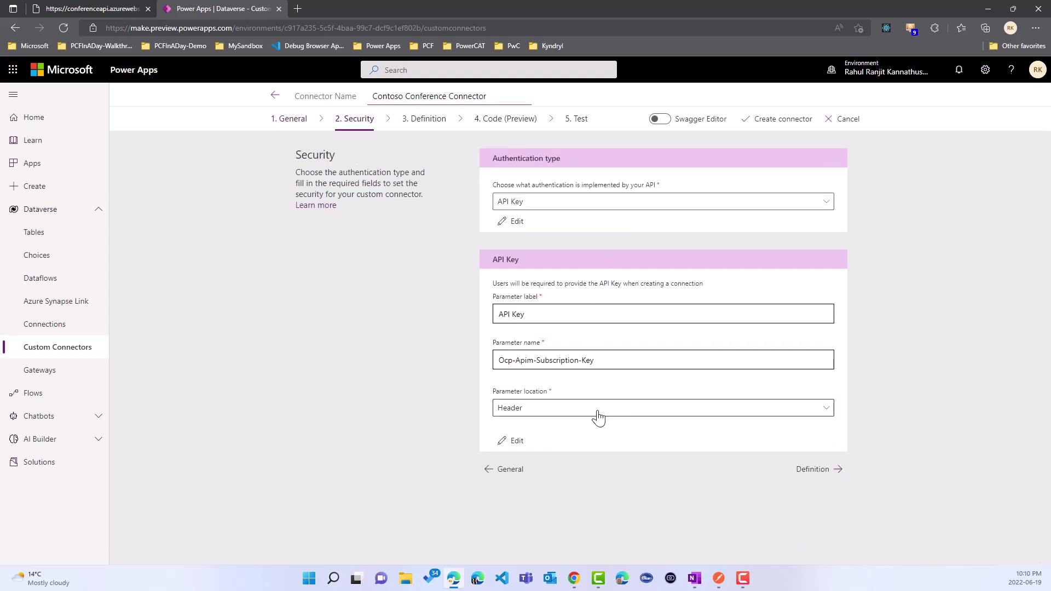
{"action": "left_click", "coordinate": [829, 210]}
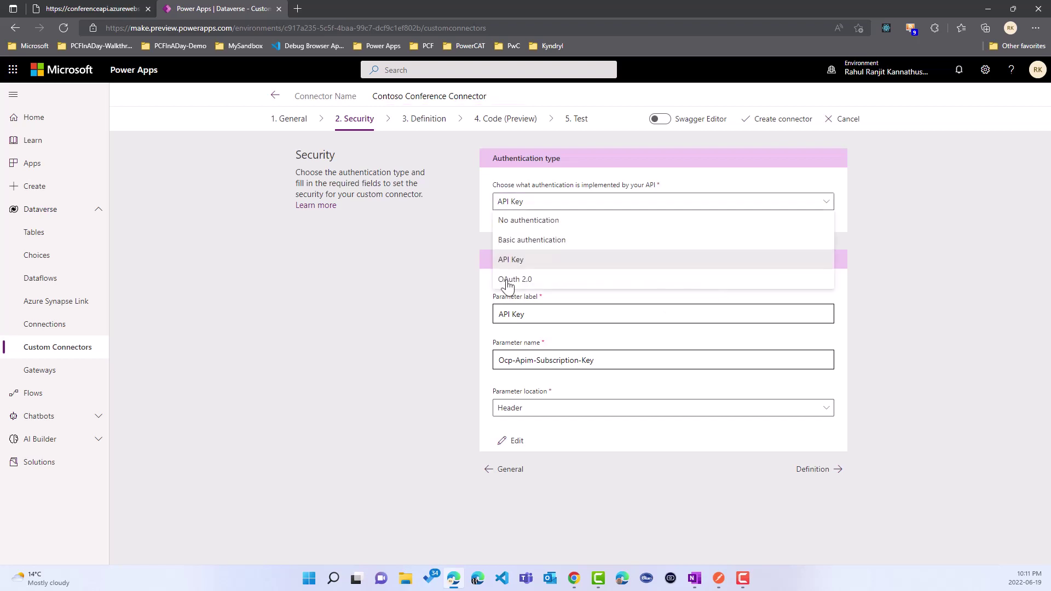
{"action": "left_click", "coordinate": [554, 219]}
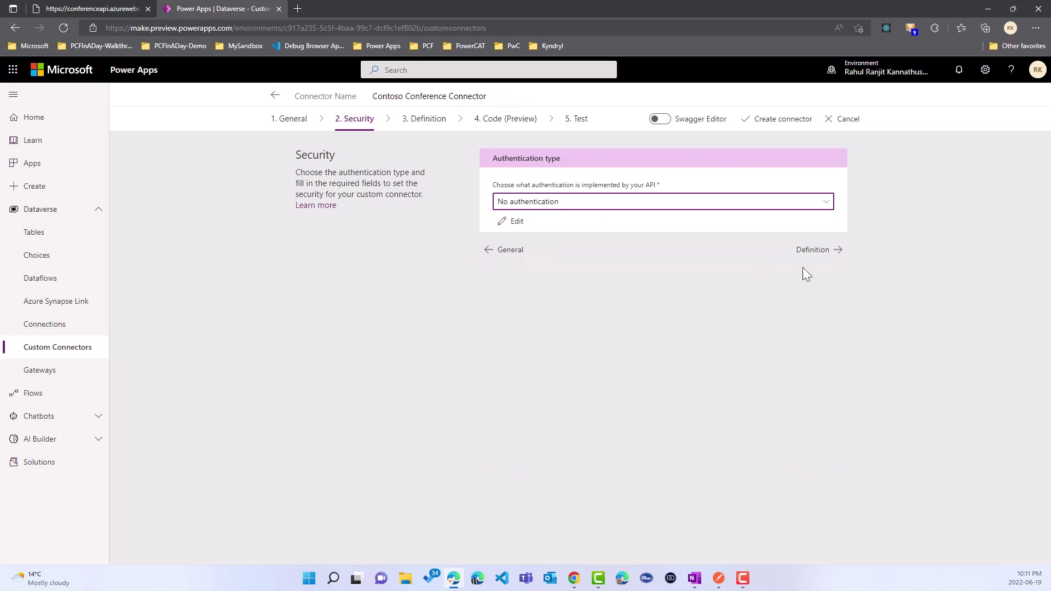
Step: Delete the GetSessions, GetSession, GetSessionTopics and SubmitSession actions from the connector's definition
{"action": "left_click", "coordinate": [836, 252]}
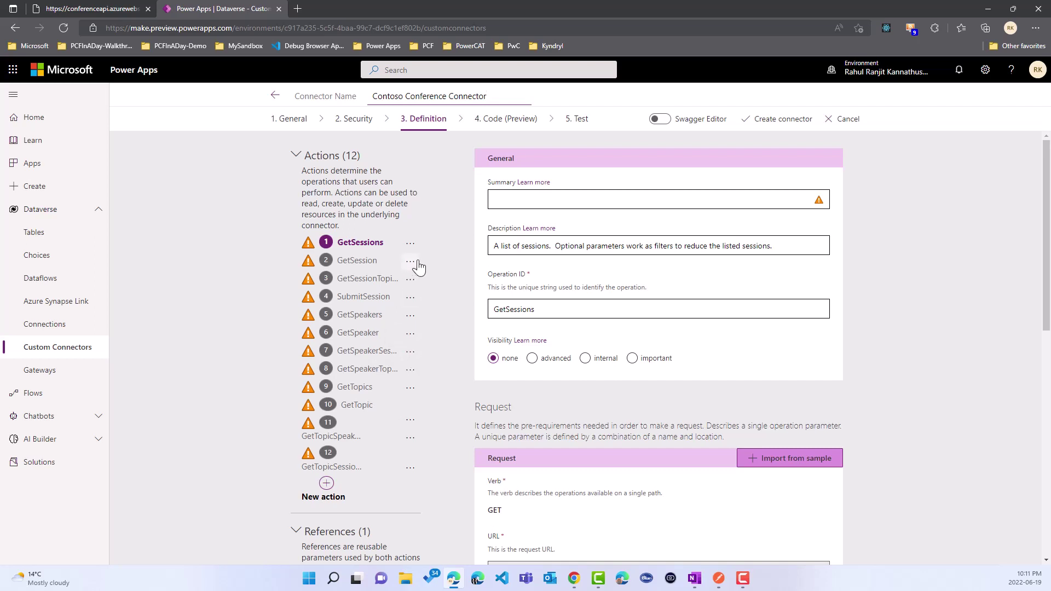
{"action": "left_click", "coordinate": [410, 242]}
{"action": "left_click", "coordinate": [396, 265]}
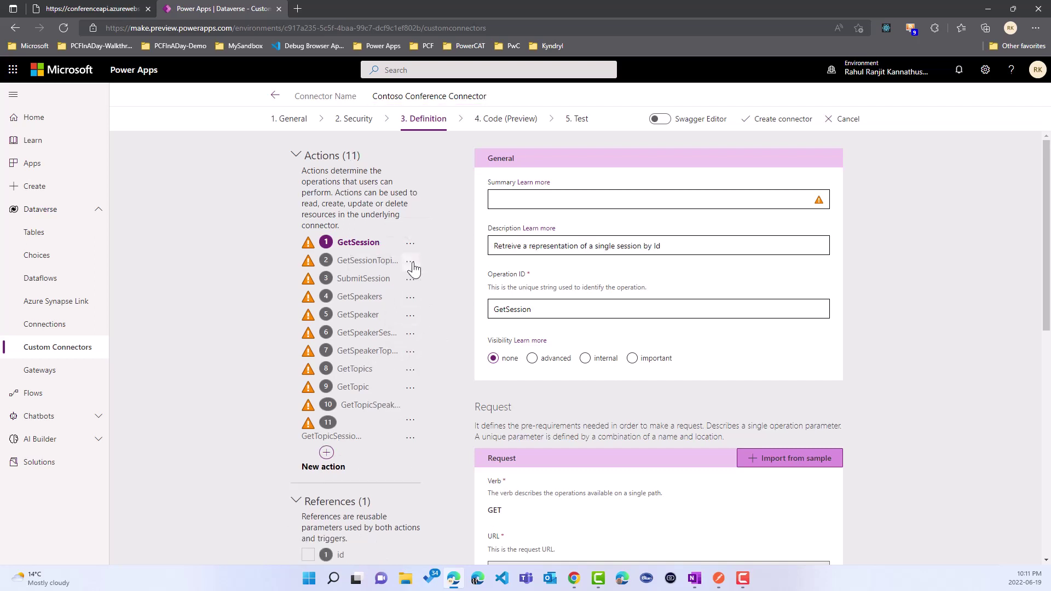
{"action": "left_click", "coordinate": [410, 243]}
{"action": "left_click", "coordinate": [405, 271]}
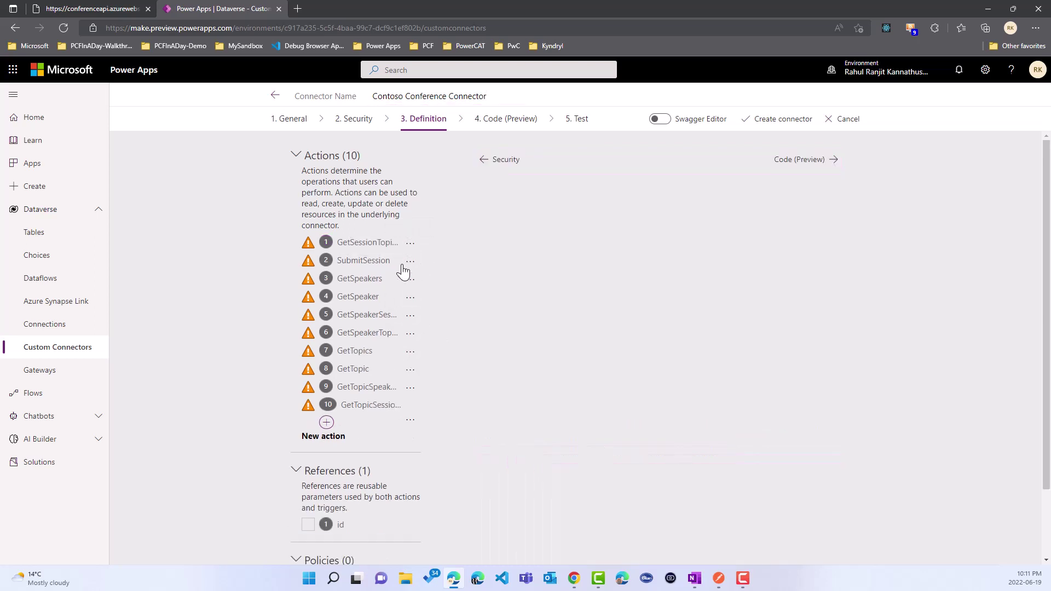
{"action": "left_click", "coordinate": [410, 243]}
{"action": "left_click", "coordinate": [400, 264]}
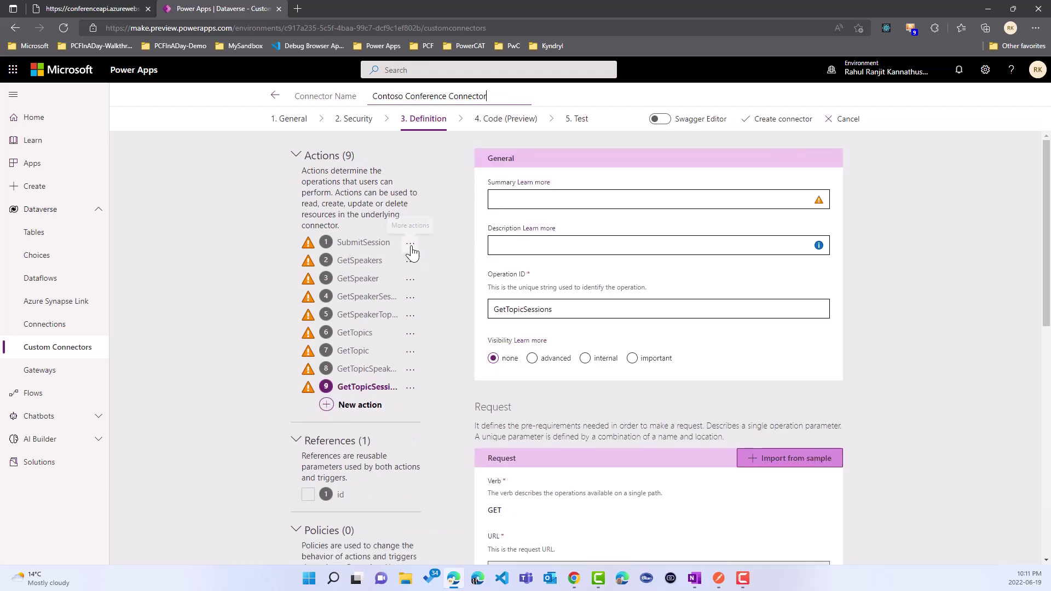
{"action": "left_click", "coordinate": [410, 243]}
{"action": "left_click", "coordinate": [399, 264]}
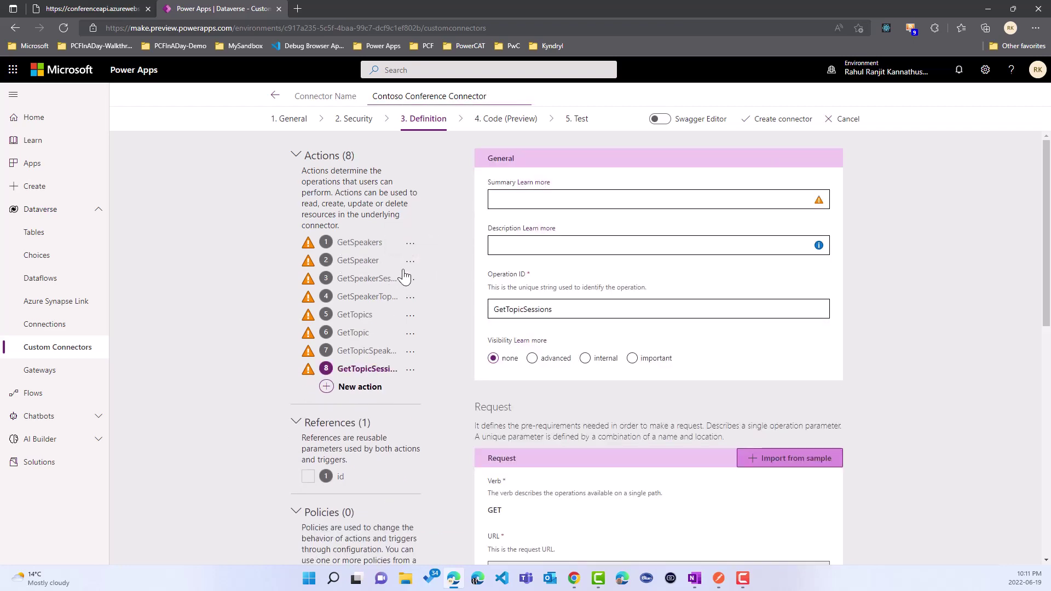
Step: Delete the GetSpeaker, GetSpeakerTopics, GetTopics, GetTopic, GetTopicSpeakers and GetTopicSessions actions, keeping only GetSpeakers and GetSpeakerSessions
{"action": "left_click", "coordinate": [410, 260]}
{"action": "left_click", "coordinate": [383, 280]}
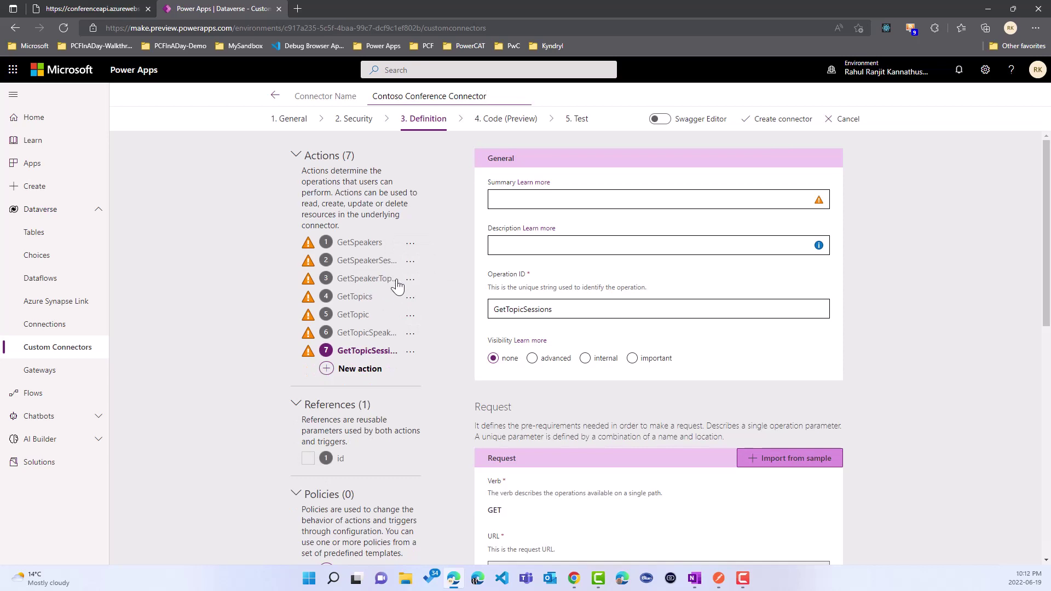
{"action": "left_click", "coordinate": [410, 279]}
{"action": "left_click", "coordinate": [382, 299]}
{"action": "left_click", "coordinate": [410, 278]}
{"action": "left_click", "coordinate": [381, 300]}
{"action": "left_click", "coordinate": [410, 278]}
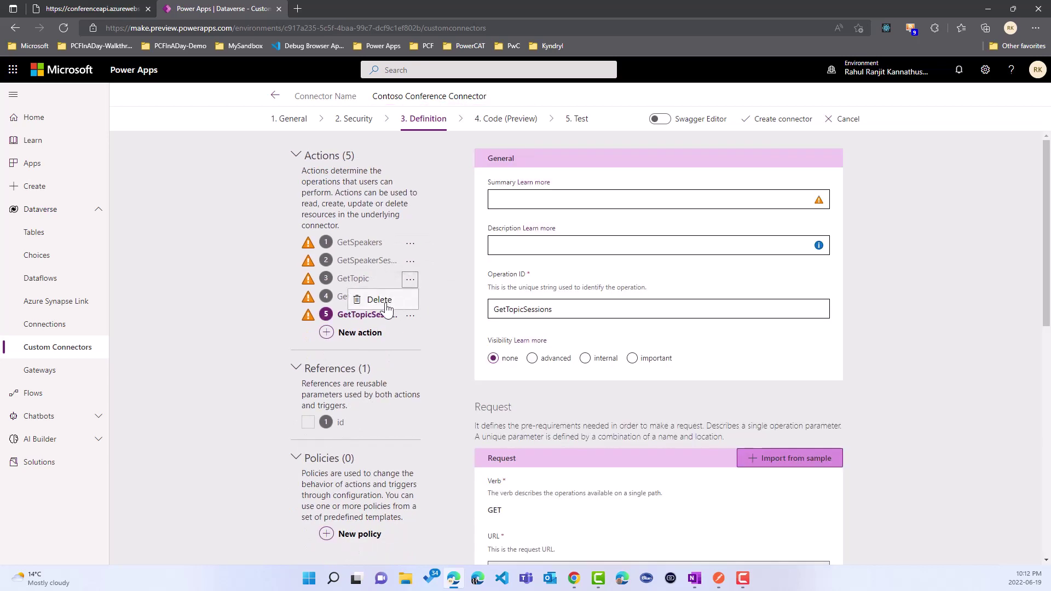
{"action": "left_click", "coordinate": [381, 300]}
{"action": "left_click", "coordinate": [410, 279]}
{"action": "left_click", "coordinate": [381, 299]}
{"action": "left_click", "coordinate": [410, 279]}
{"action": "left_click", "coordinate": [382, 299]}
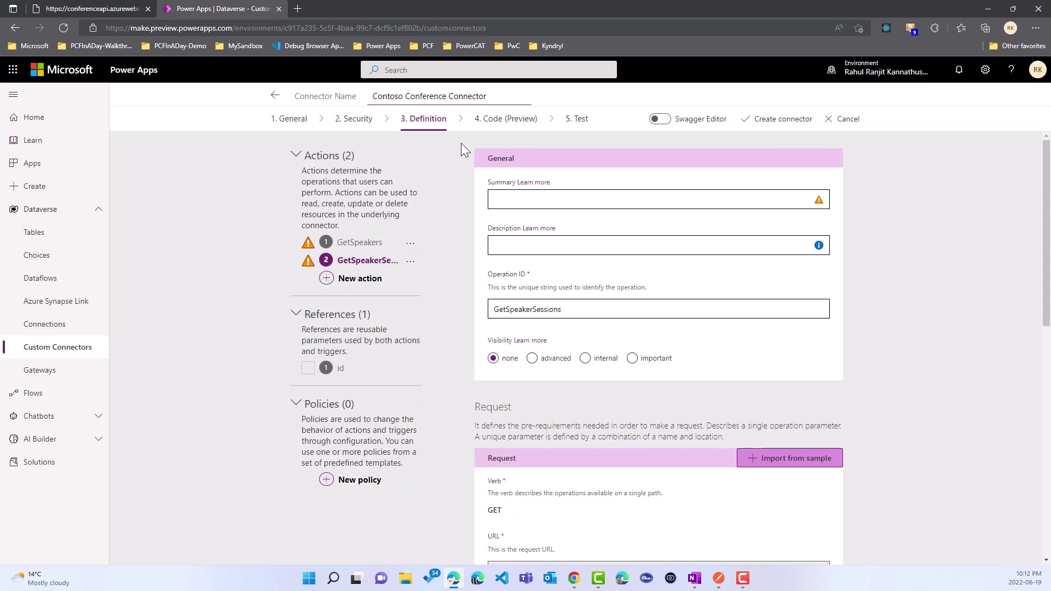
Step: Set the GetSpeakers action's summary to "Get Speakers" and its description to "Lists all the speakers in the Contoso Conference"
{"action": "left_click", "coordinate": [362, 248]}
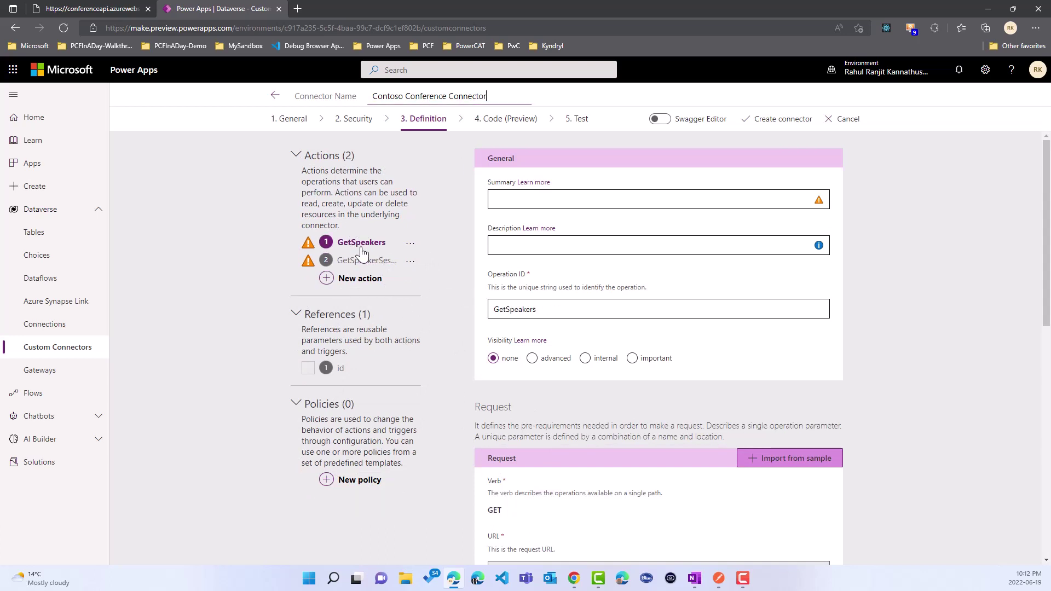
{"action": "left_click", "coordinate": [556, 199]}
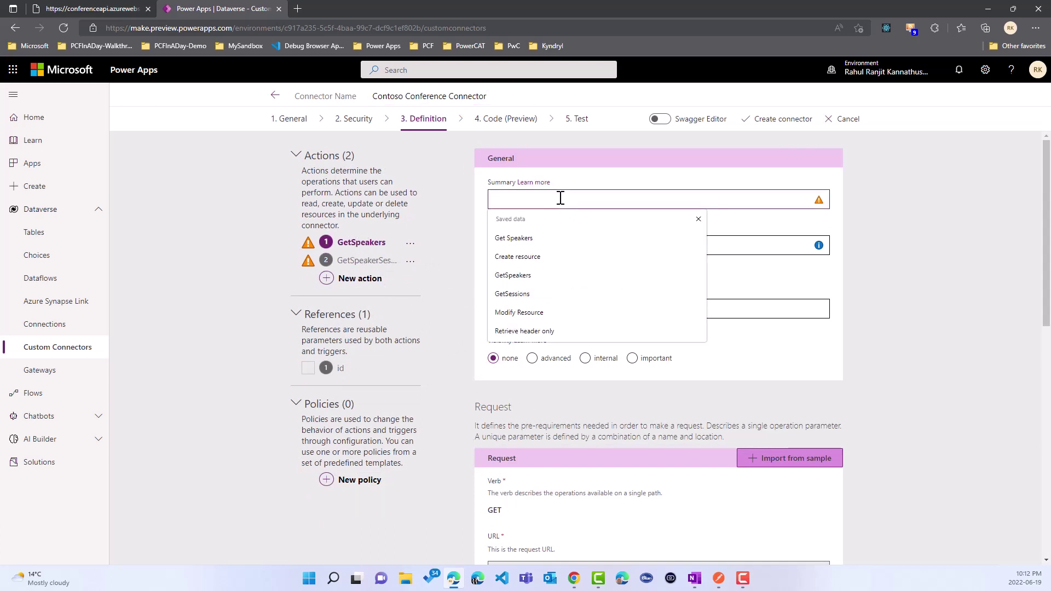
{"action": "type", "text": "Get"}
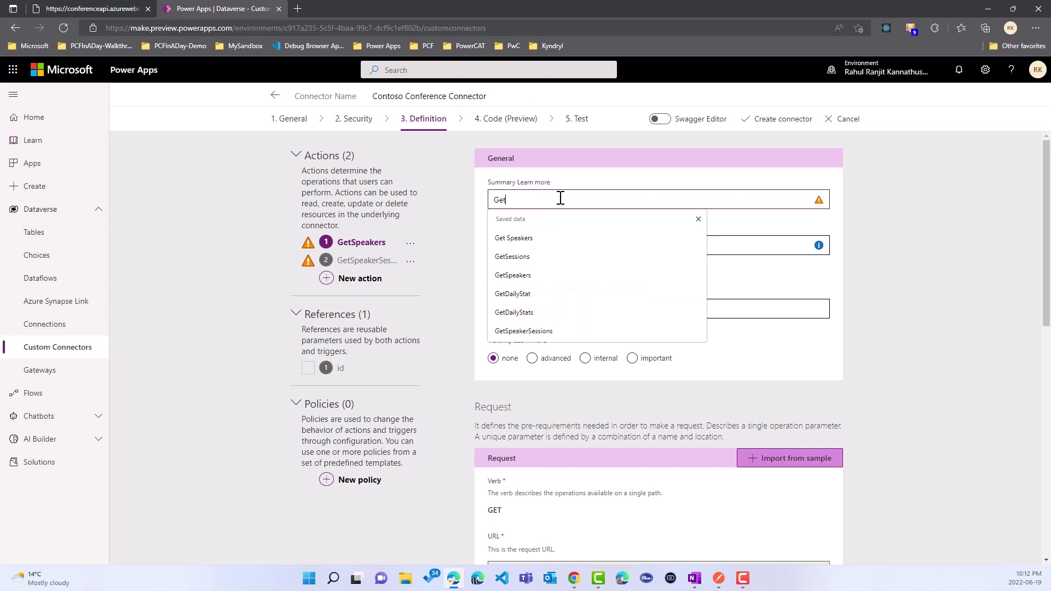
{"action": "type", "text": " Speaker"}
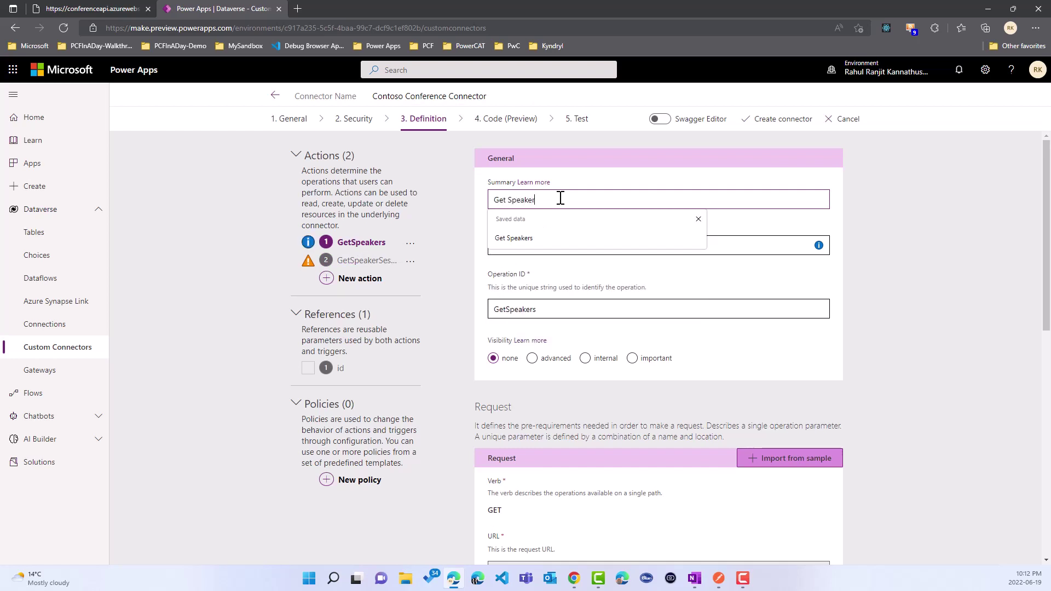
{"action": "type", "text": "s"}
{"action": "left_click", "coordinate": [556, 243]}
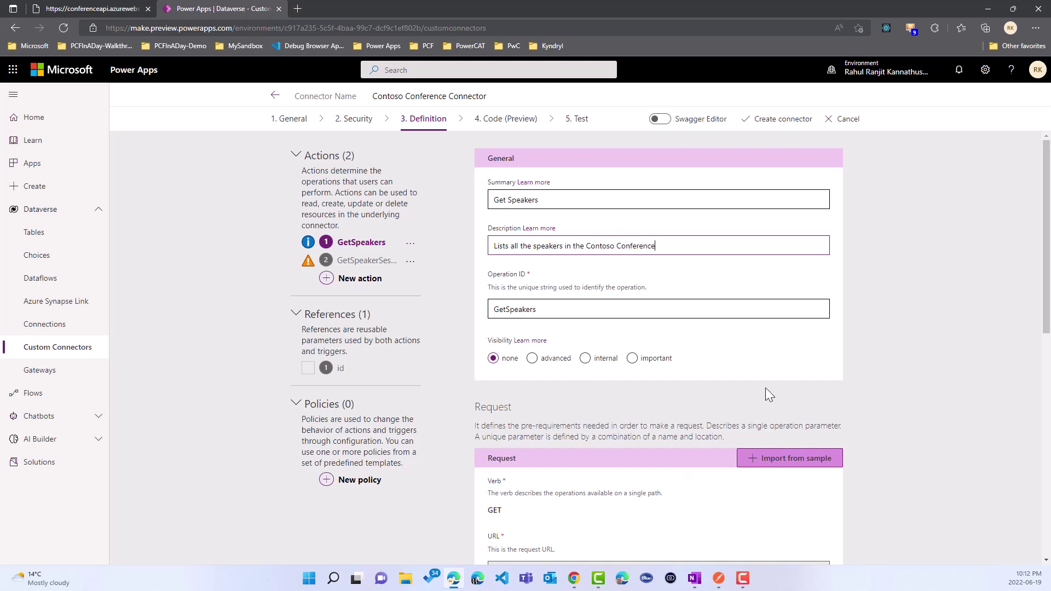
Step: Review the GetSpeakers request, open its 200 response and paste the copied speakers collection JSON as the sample body
{"action": "scroll", "coordinate": [929, 330], "scroll_direction": "down", "scroll_amount": 2}
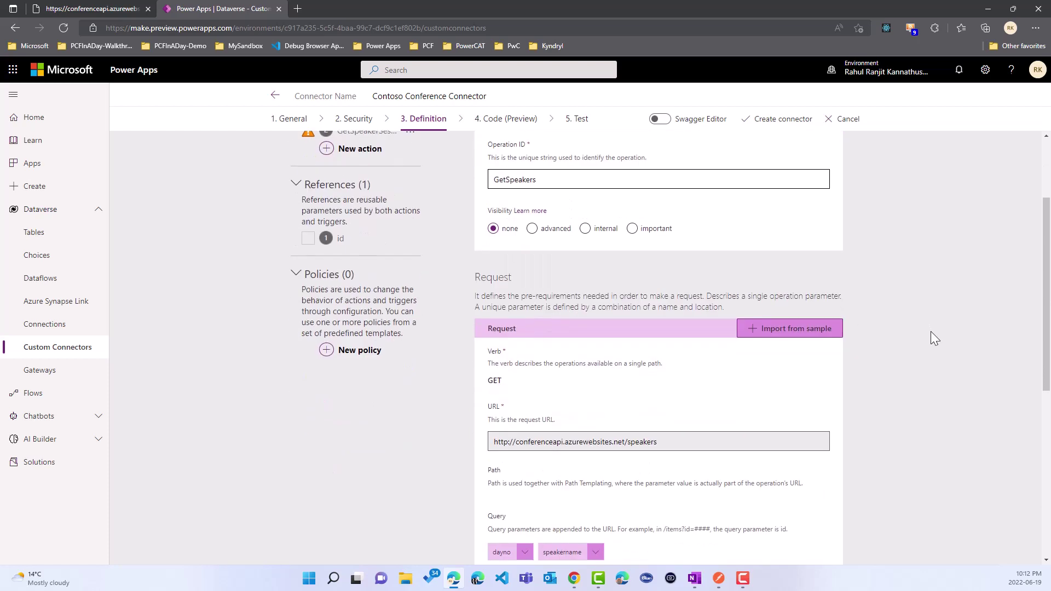
{"action": "scroll", "coordinate": [932, 333], "scroll_direction": "down", "scroll_amount": 2}
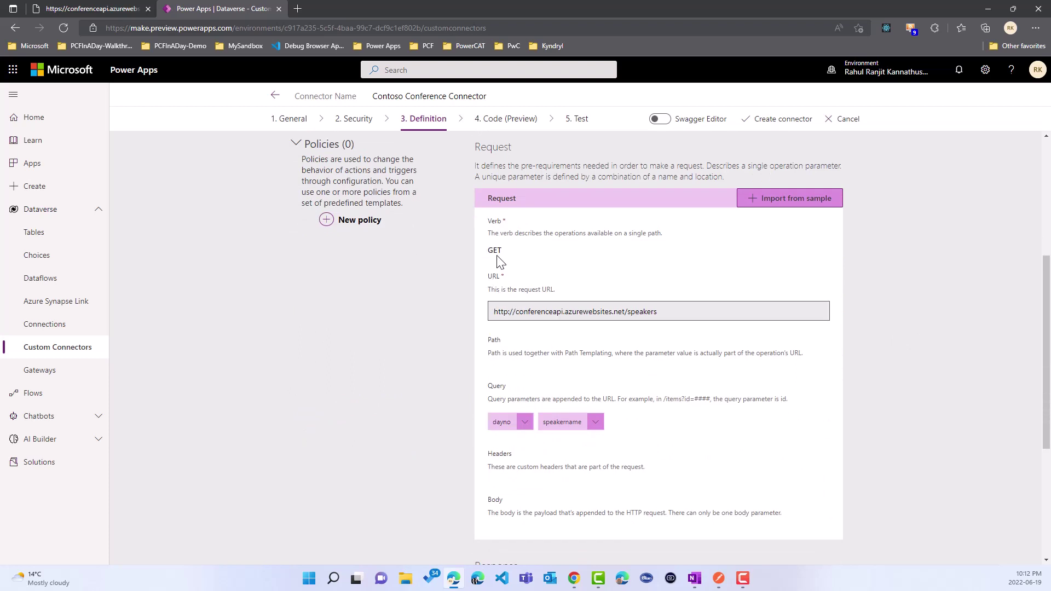
{"action": "left_click_drag", "start_coordinate": [494, 308], "coordinate": [685, 313]}
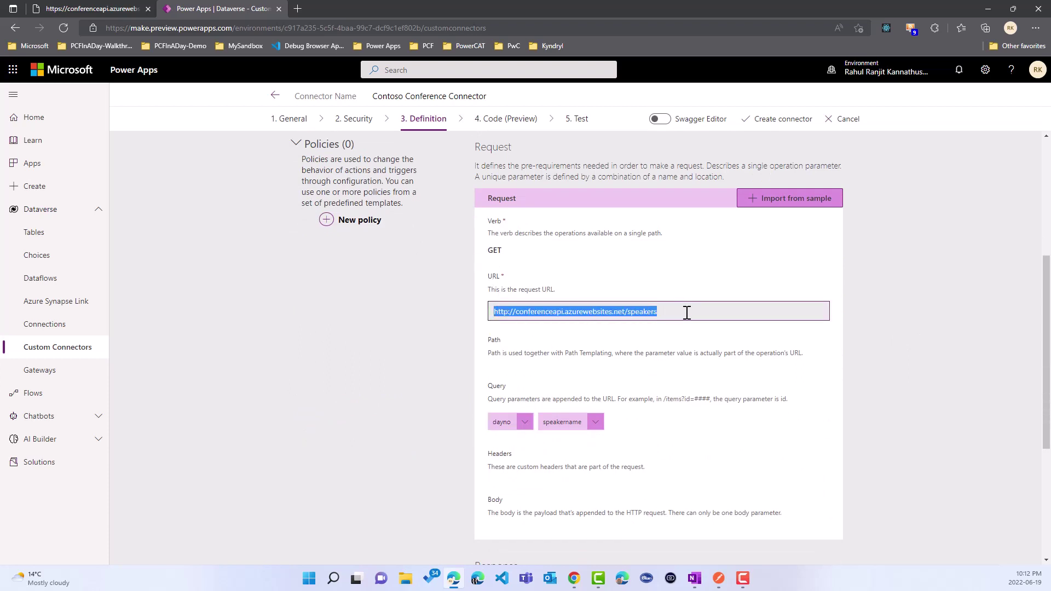
{"action": "left_click", "coordinate": [510, 459]}
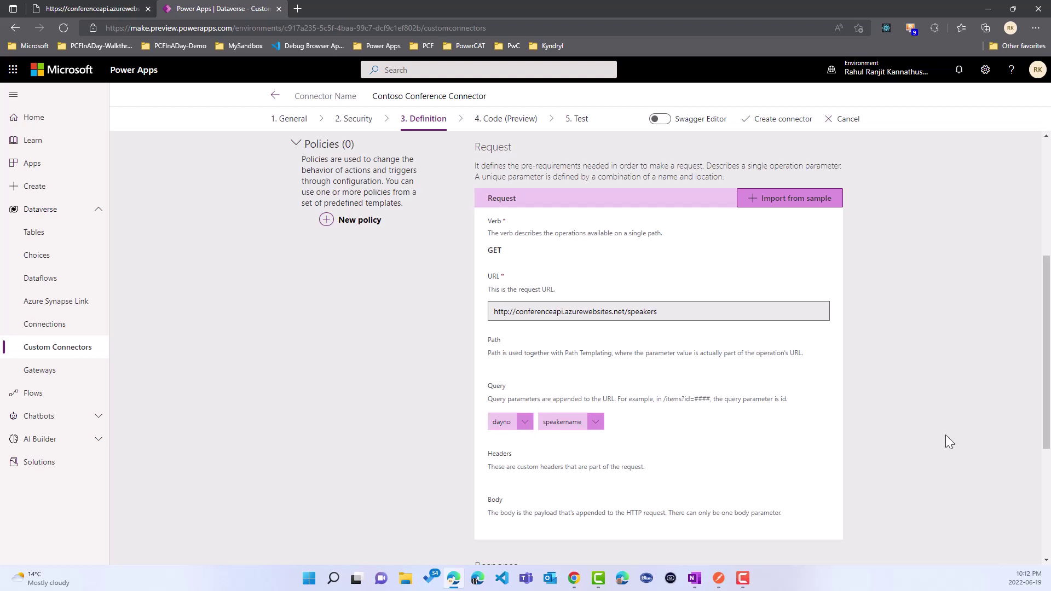
{"action": "scroll", "coordinate": [945, 416], "scroll_direction": "down", "scroll_amount": 4}
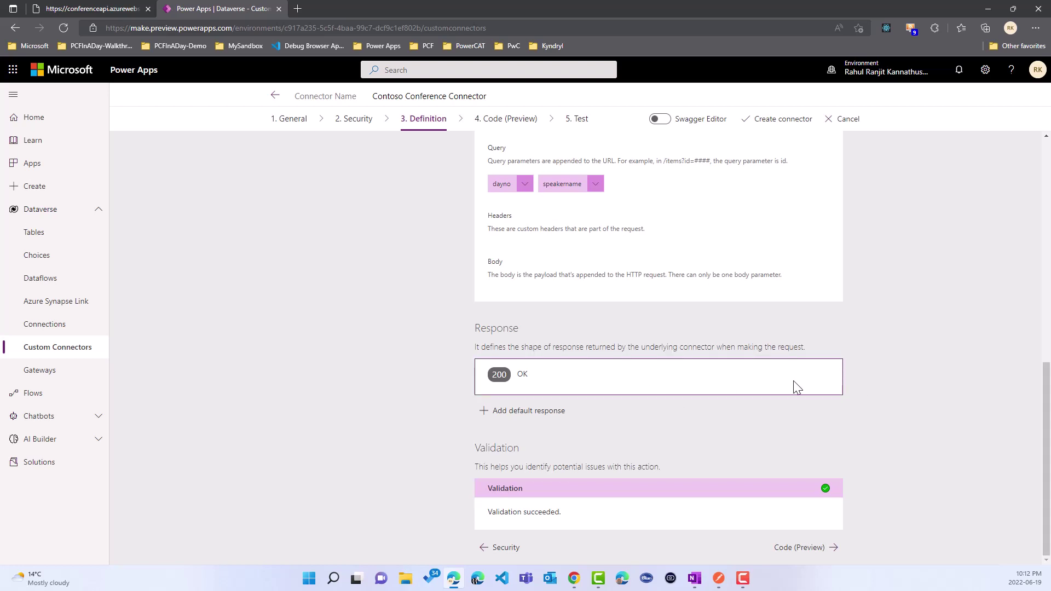
{"action": "left_click", "coordinate": [771, 382]}
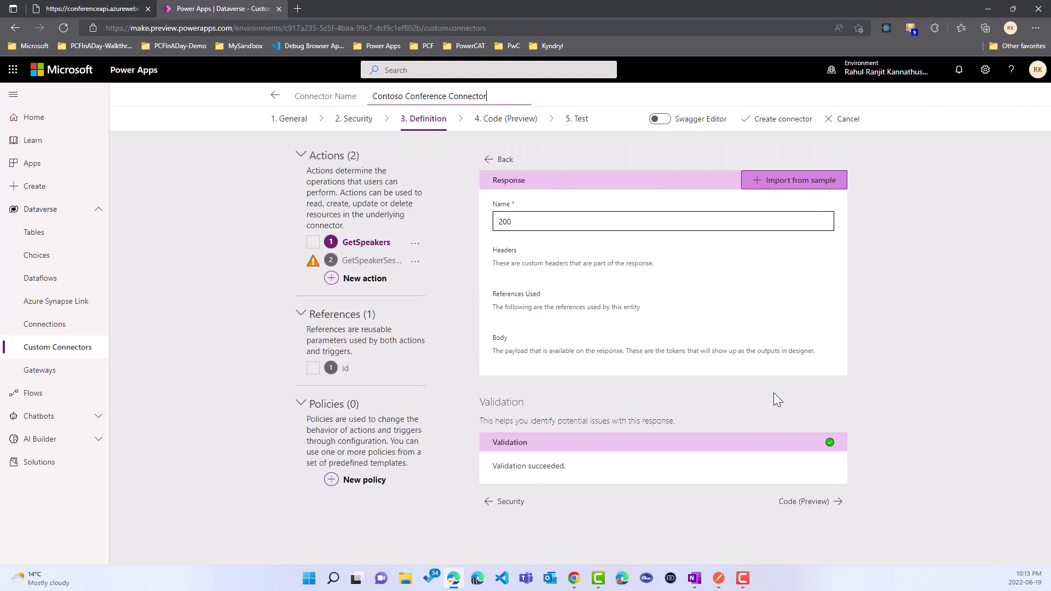
{"action": "left_click", "coordinate": [781, 186]}
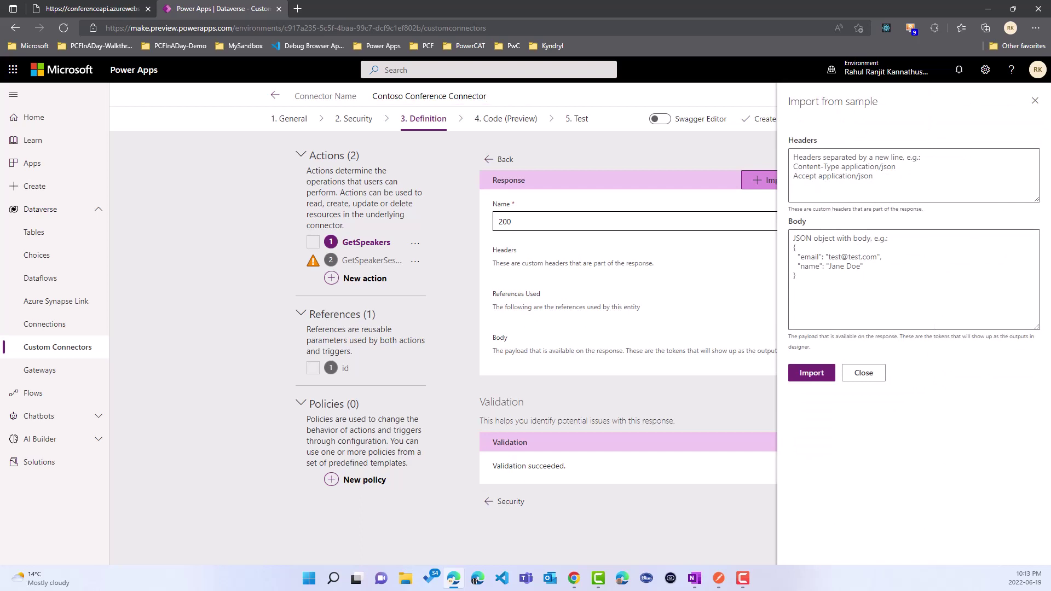
{"action": "left_click", "coordinate": [836, 284]}
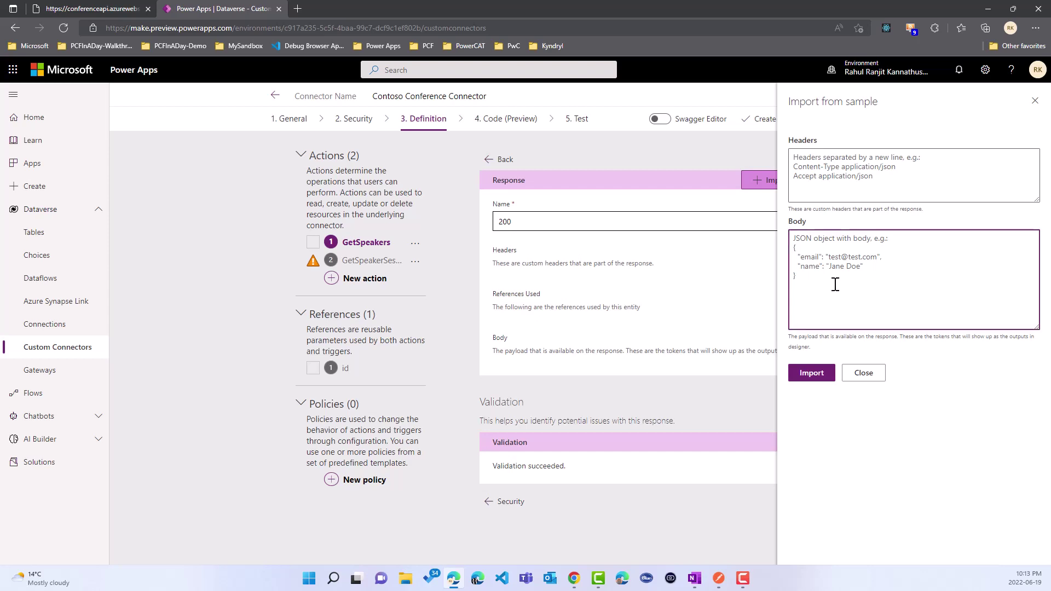
{"action": "key", "text": "ctrl+v"}
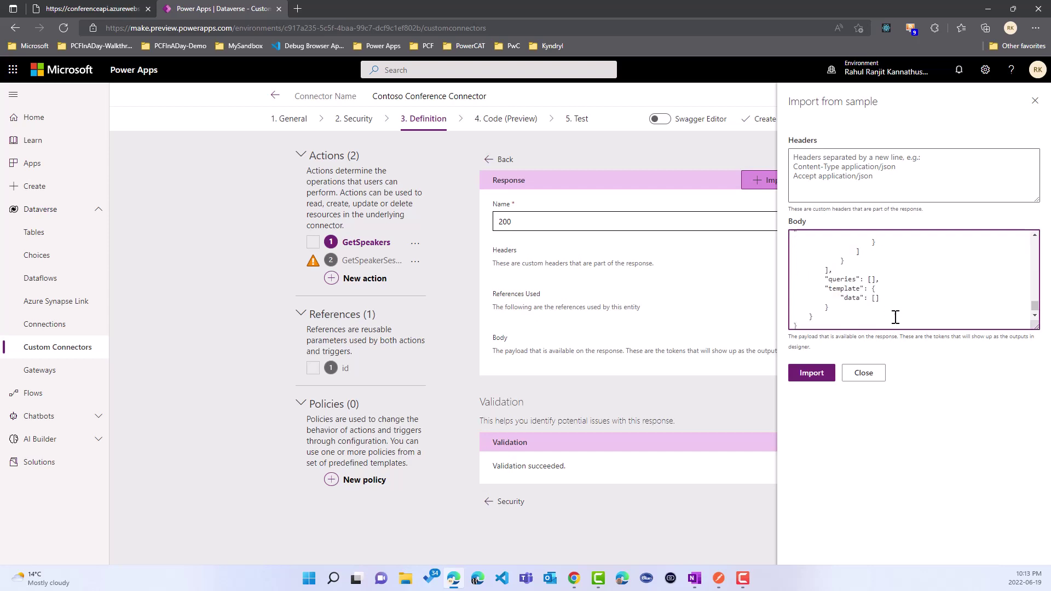
Step: Check the pasted sample from its beginning, import it into the GetSpeakers 200 response and return to the action's validation
{"action": "scroll", "coordinate": [886, 284], "scroll_direction": "down", "scroll_amount": 3}
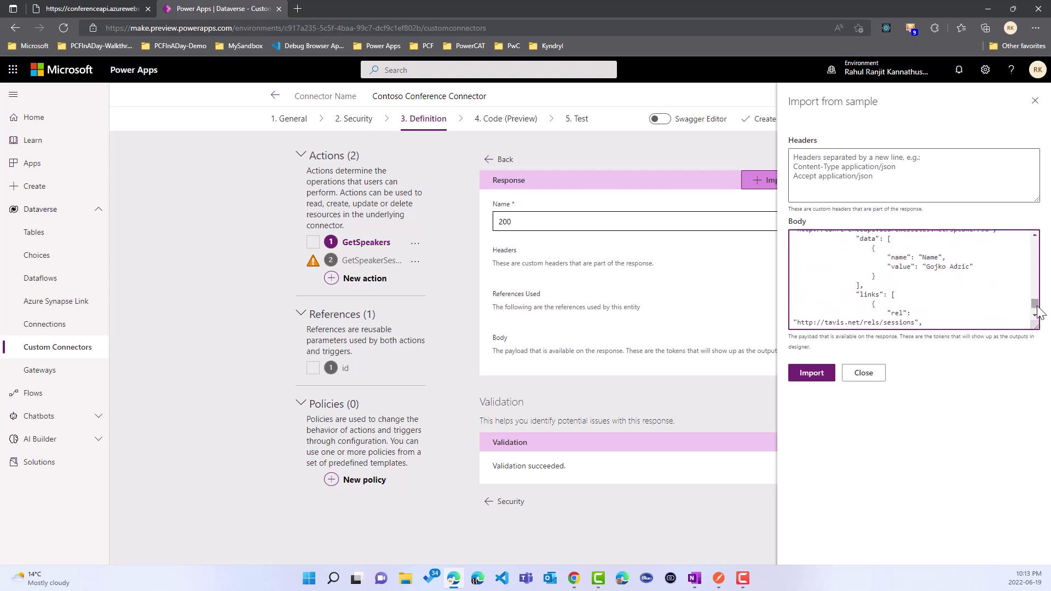
{"action": "left_click_drag", "start_coordinate": [1033, 301], "coordinate": [1033, 239]}
{"action": "scroll", "coordinate": [1033, 239], "scroll_direction": "up", "scroll_amount": 3}
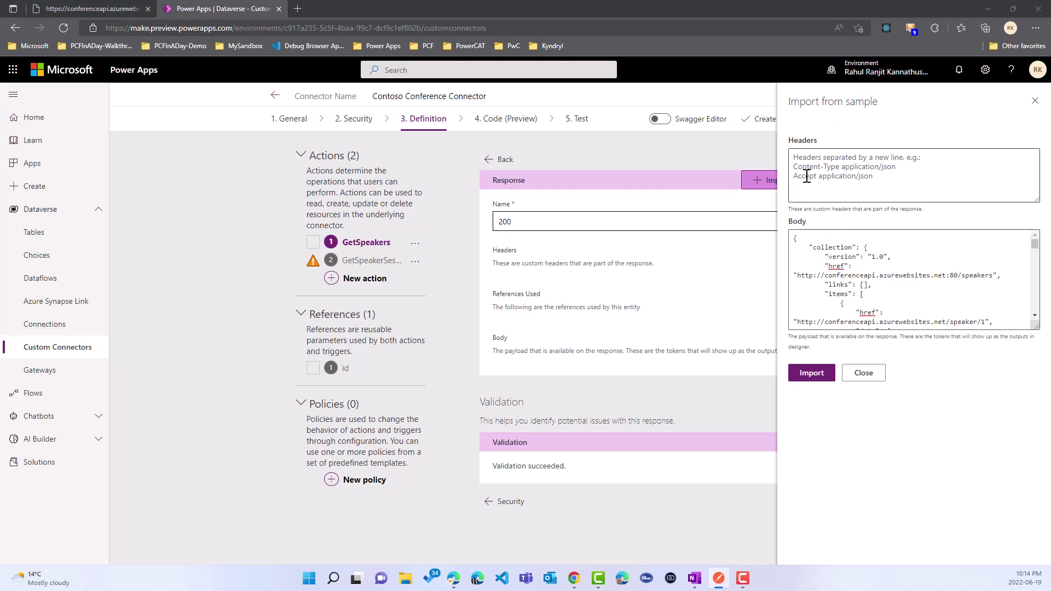
{"action": "left_click", "coordinate": [811, 376]}
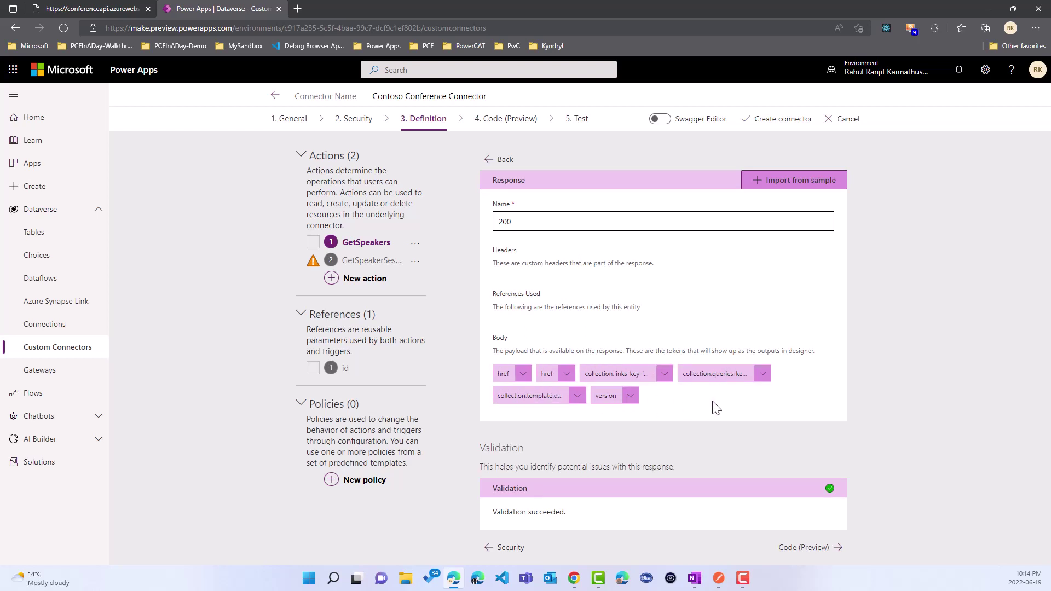
{"action": "left_click", "coordinate": [489, 161]}
{"action": "scroll", "coordinate": [937, 394], "scroll_direction": "down", "scroll_amount": 10}
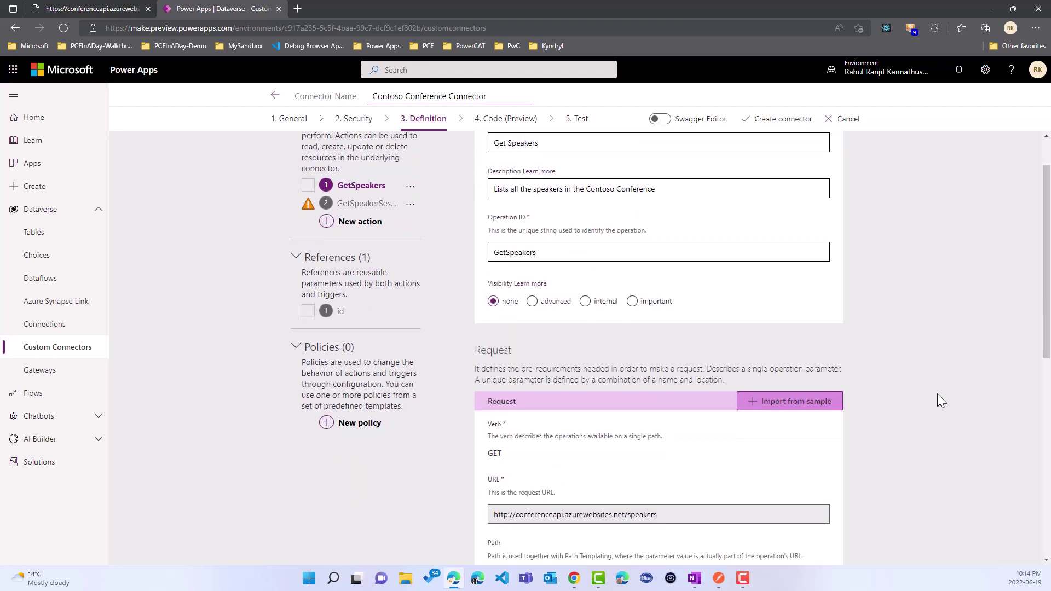
{"action": "scroll", "coordinate": [937, 401], "scroll_direction": "down", "scroll_amount": 1}
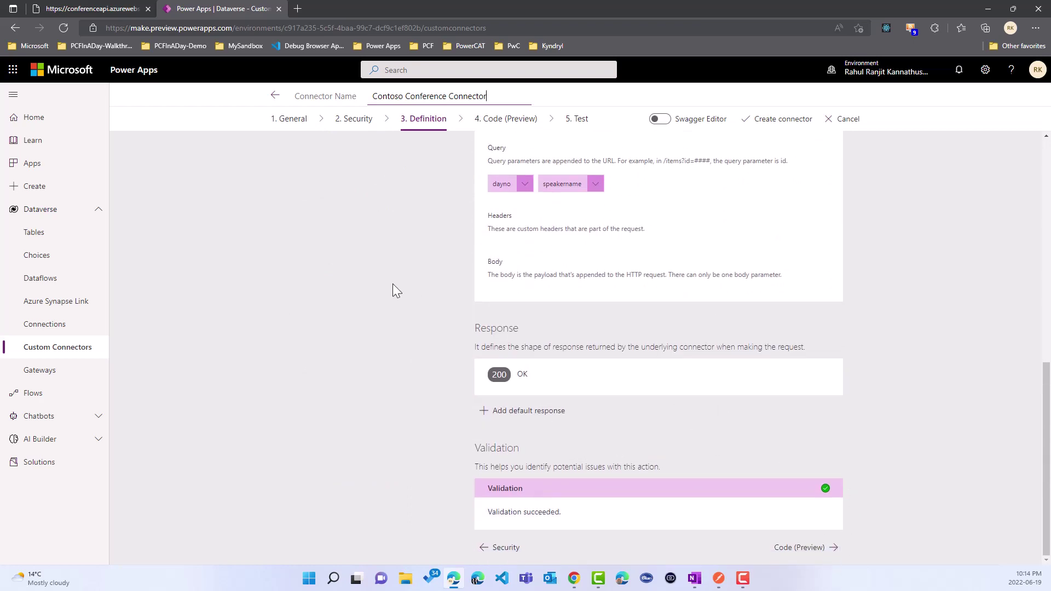
Step: Set the GetSpeakerSessions action's summary to "GetSpeakerSessions" and its description to "List all the sessions for a given speaker"
{"action": "scroll", "coordinate": [344, 274], "scroll_direction": "up", "scroll_amount": 10}
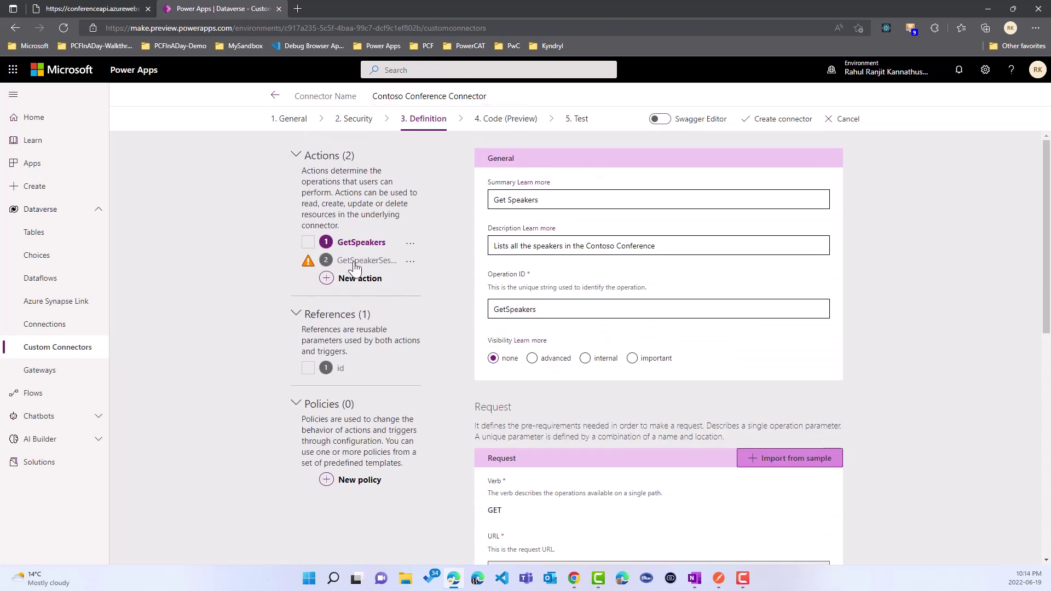
{"action": "left_click", "coordinate": [354, 263]}
{"action": "left_click", "coordinate": [531, 201]}
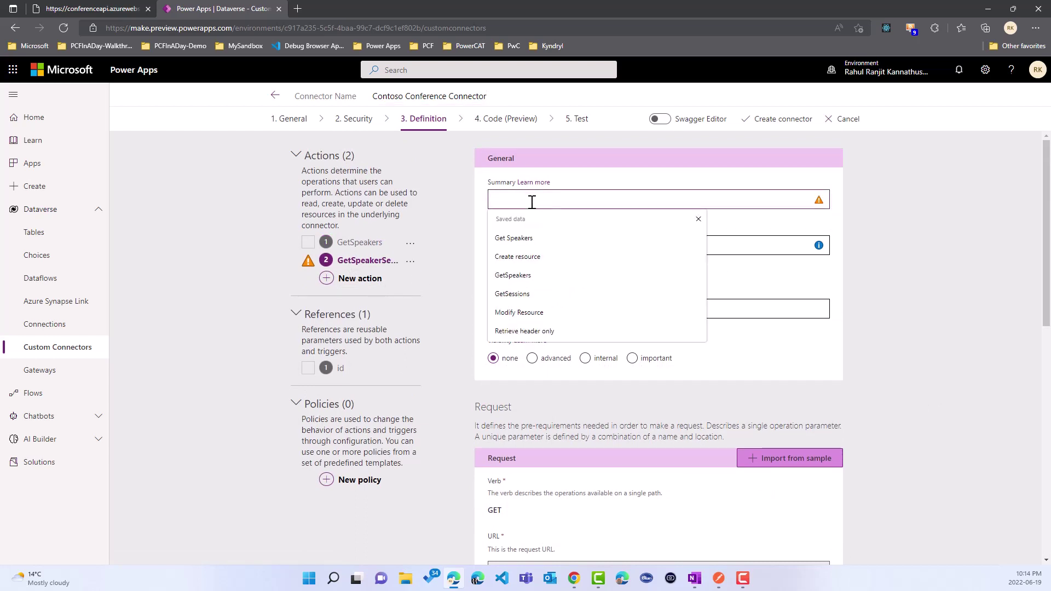
{"action": "type", "text": "Get"}
{"action": "key", "text": "BackSpace"}
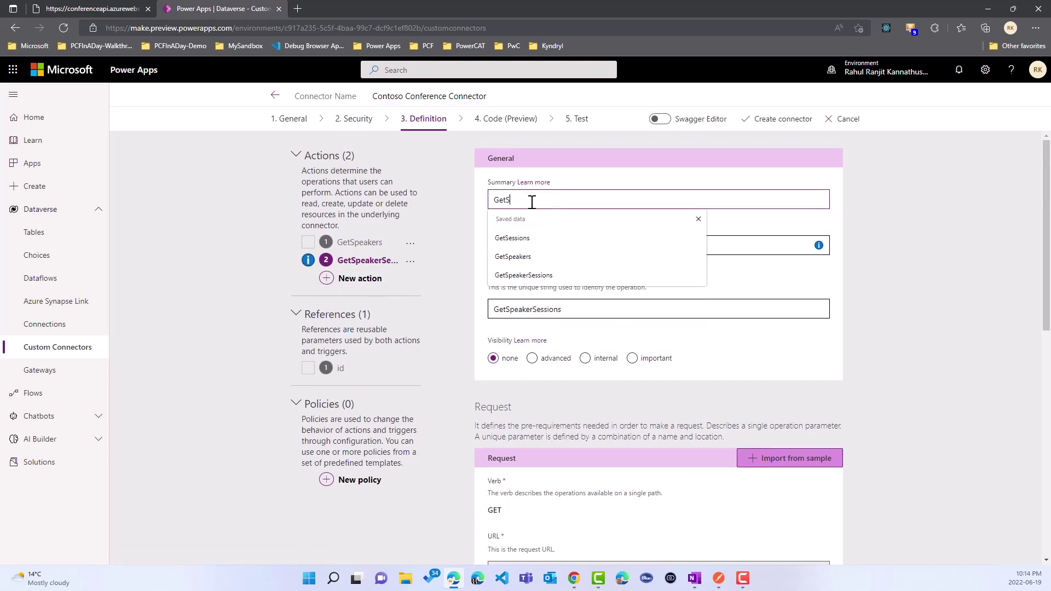
{"action": "type", "text": "SpeakerSessions"}
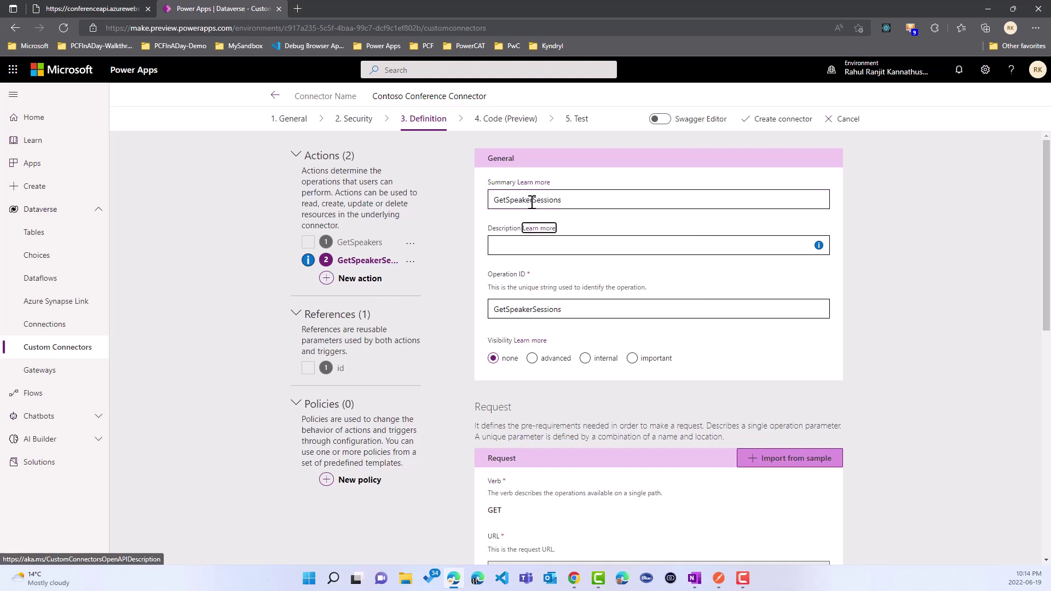
{"action": "left_click", "coordinate": [521, 246]}
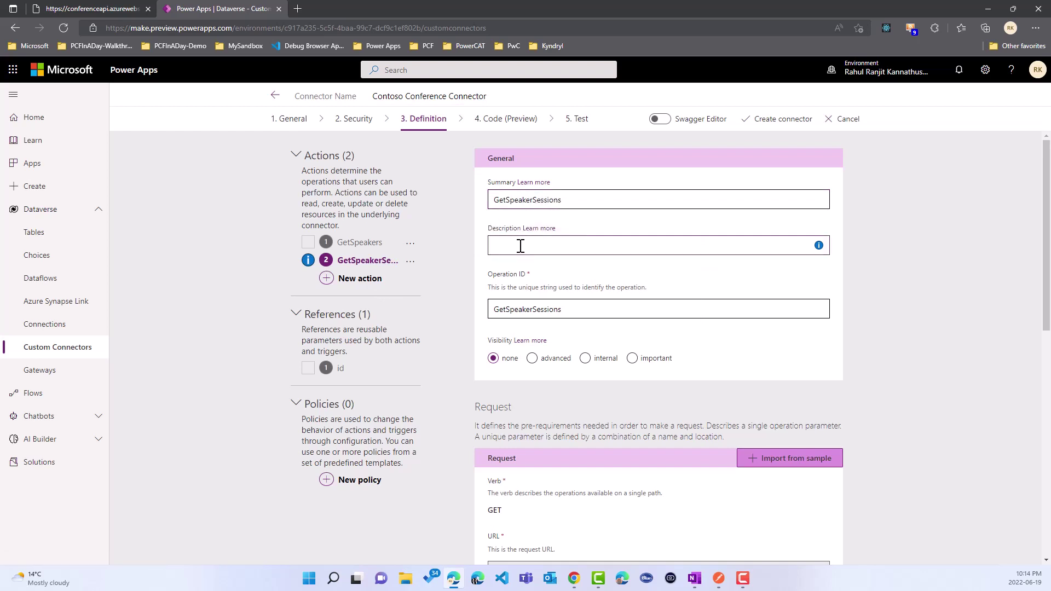
{"action": "type", "text": "List all the sessions for a given speaker"}
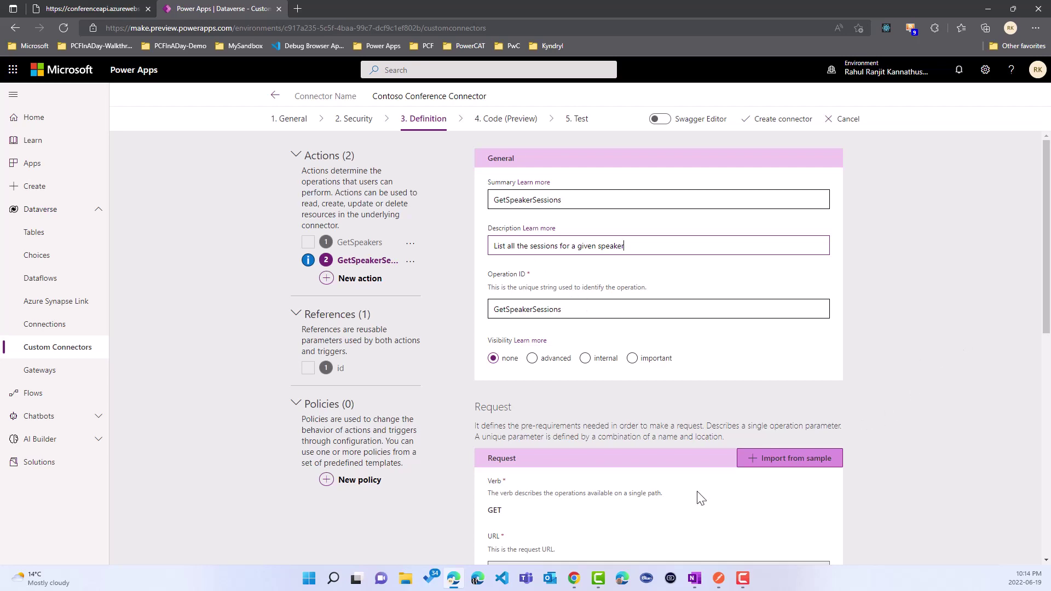
Step: Import the copied sample JSON body into the 200 response of GetSpeakerSessions, return to the action and check its validation
{"action": "scroll", "coordinate": [933, 373], "scroll_direction": "down", "scroll_amount": 3}
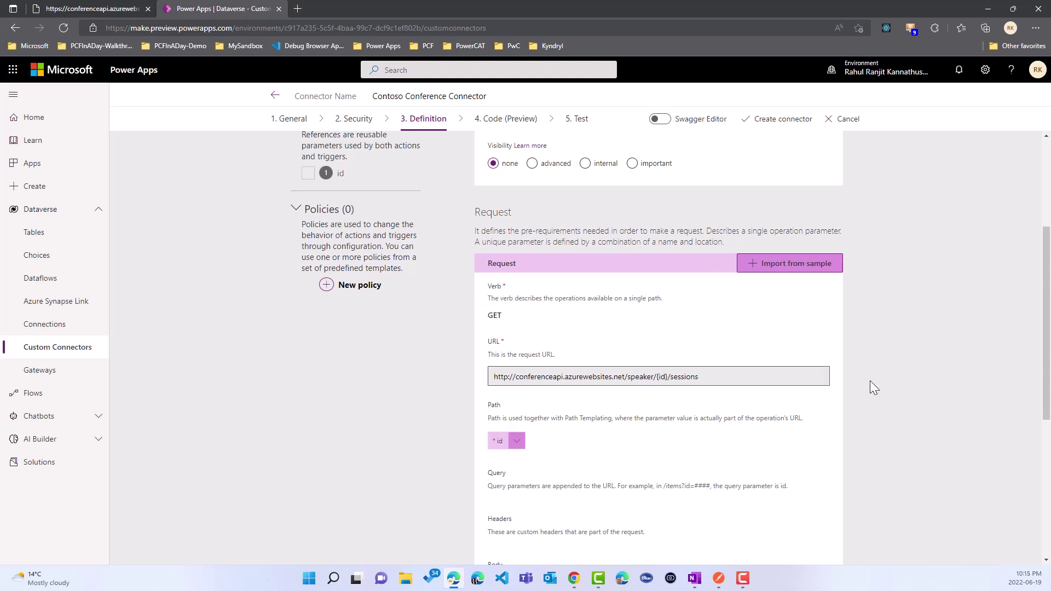
{"action": "scroll", "coordinate": [871, 383], "scroll_direction": "down", "scroll_amount": 5}
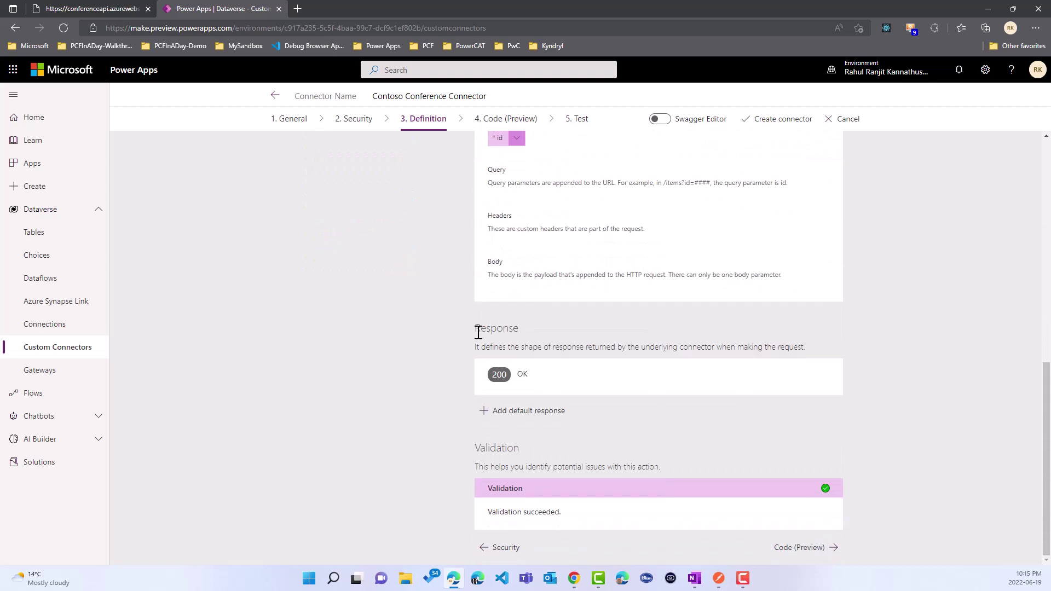
{"action": "left_click", "coordinate": [750, 386]}
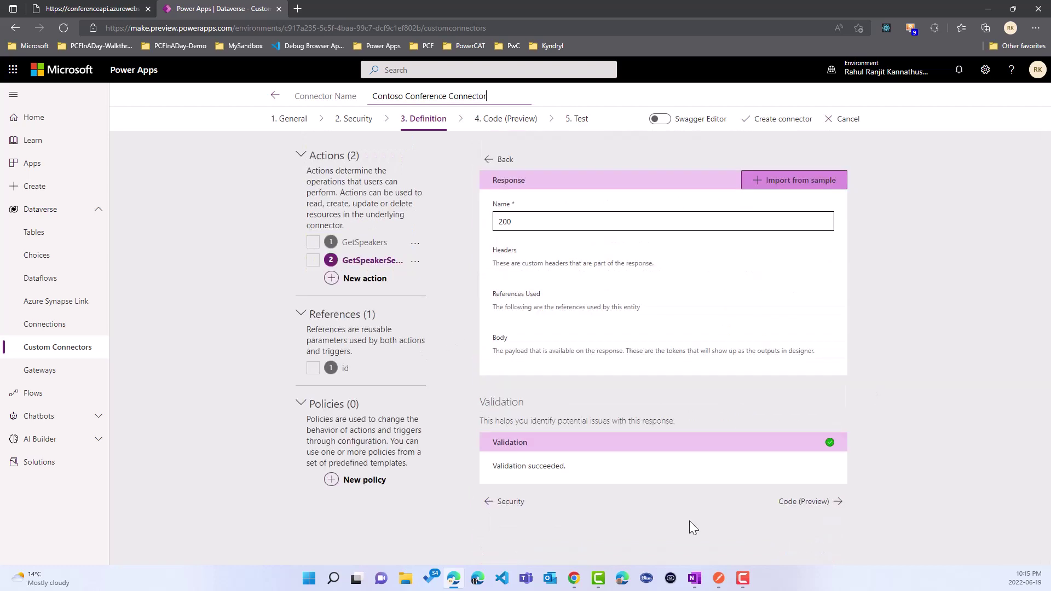
{"action": "left_click", "coordinate": [817, 182]}
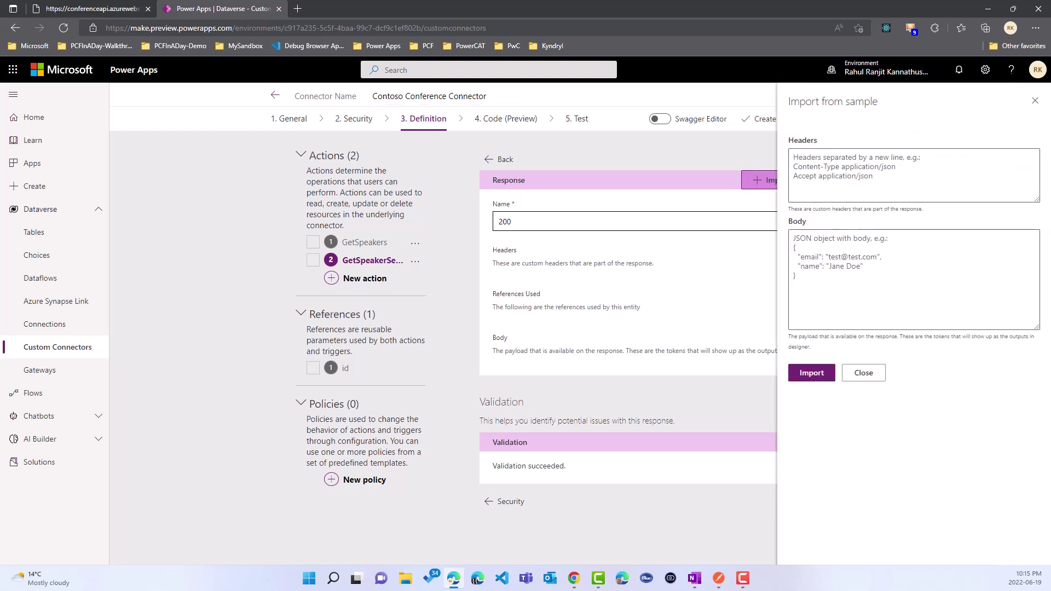
{"action": "key", "text": "alt+Tab"}
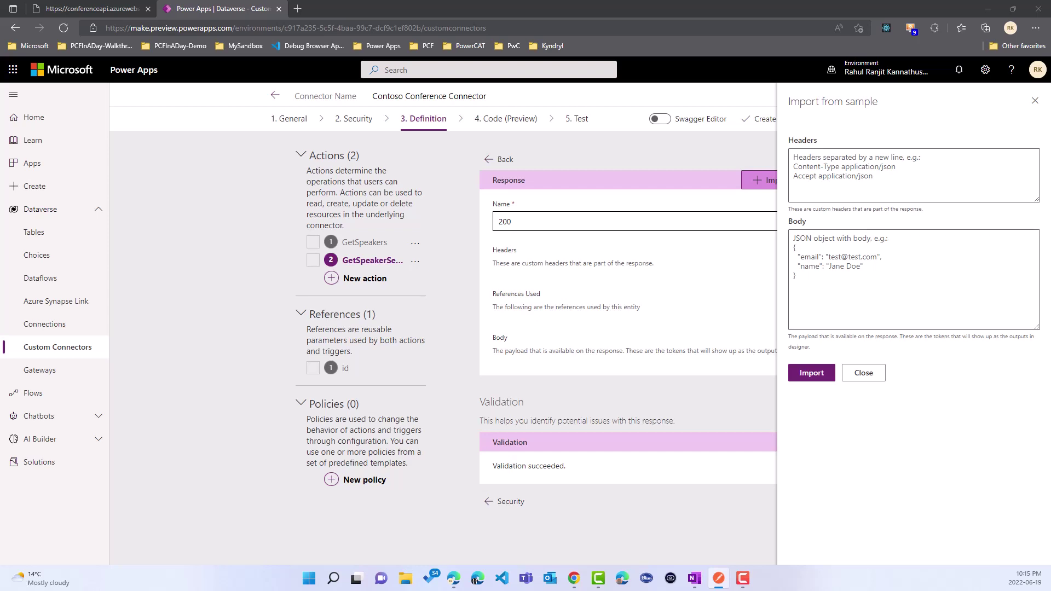
{"action": "left_click", "coordinate": [833, 261]}
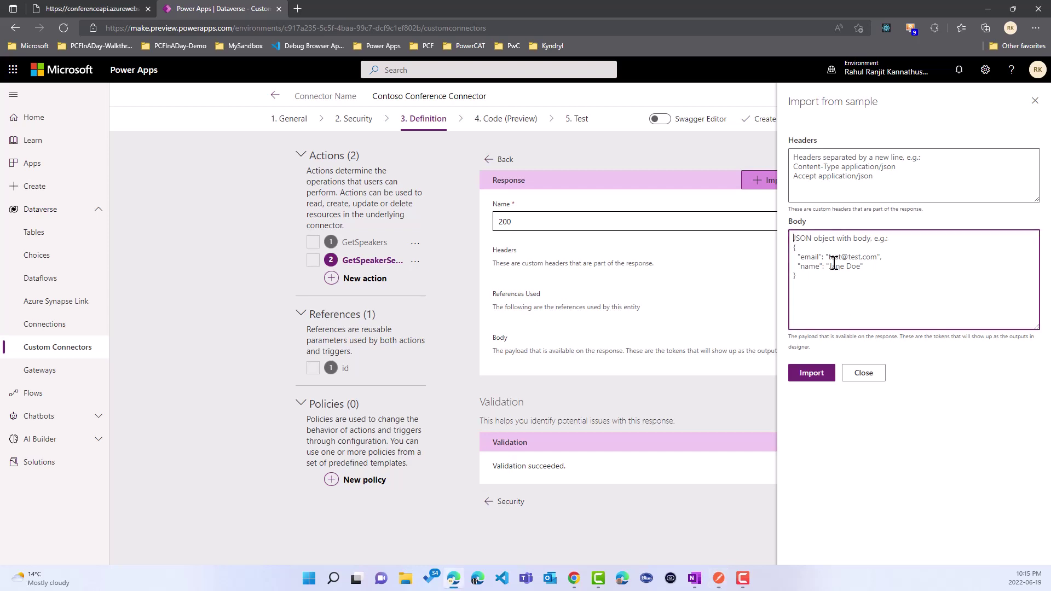
{"action": "key", "text": "ctrl+v"}
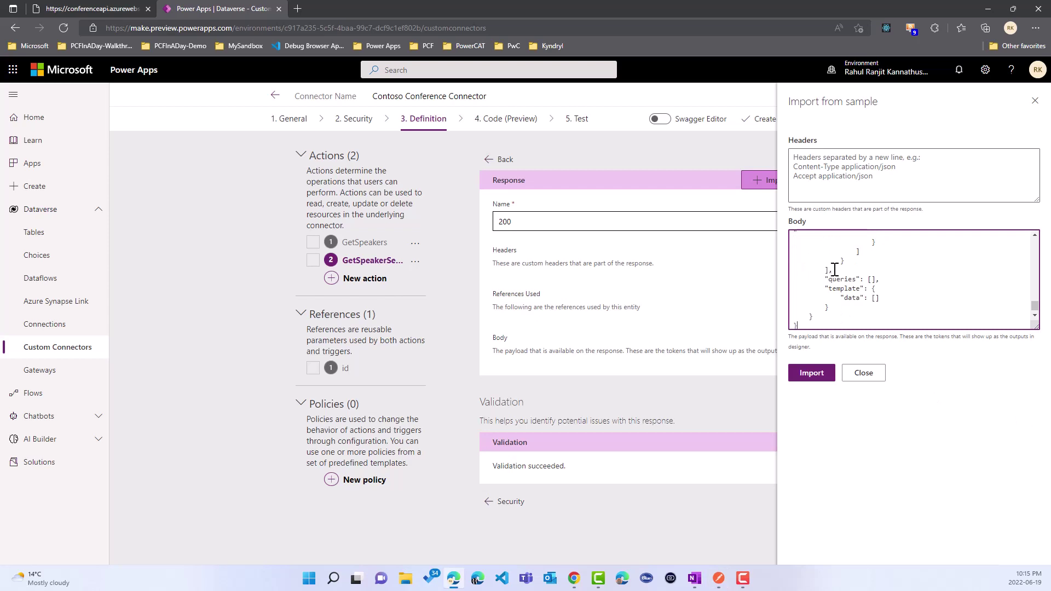
{"action": "left_click", "coordinate": [811, 373]}
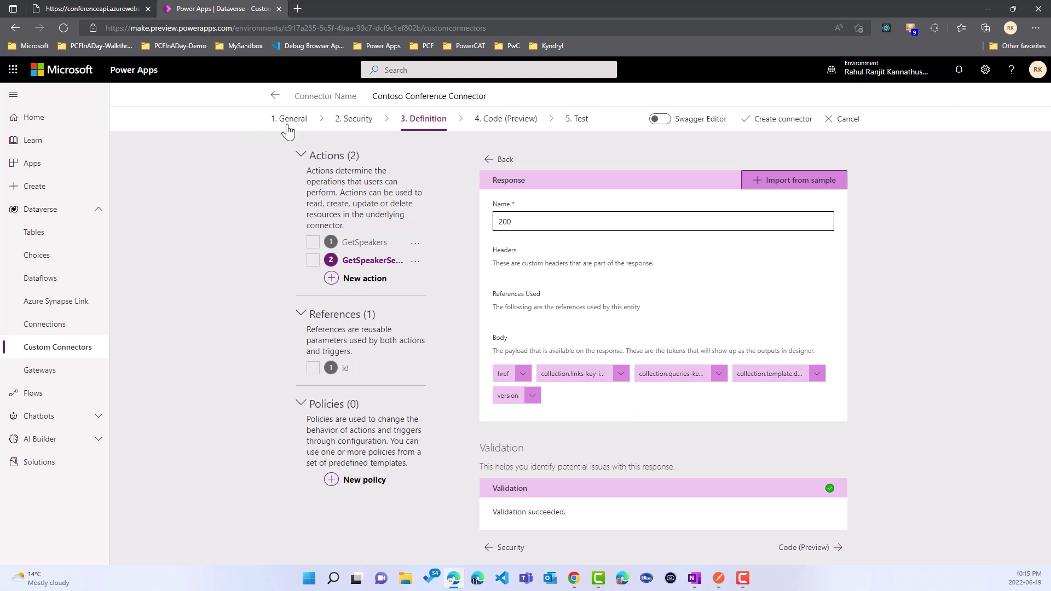
{"action": "left_click", "coordinate": [506, 161]}
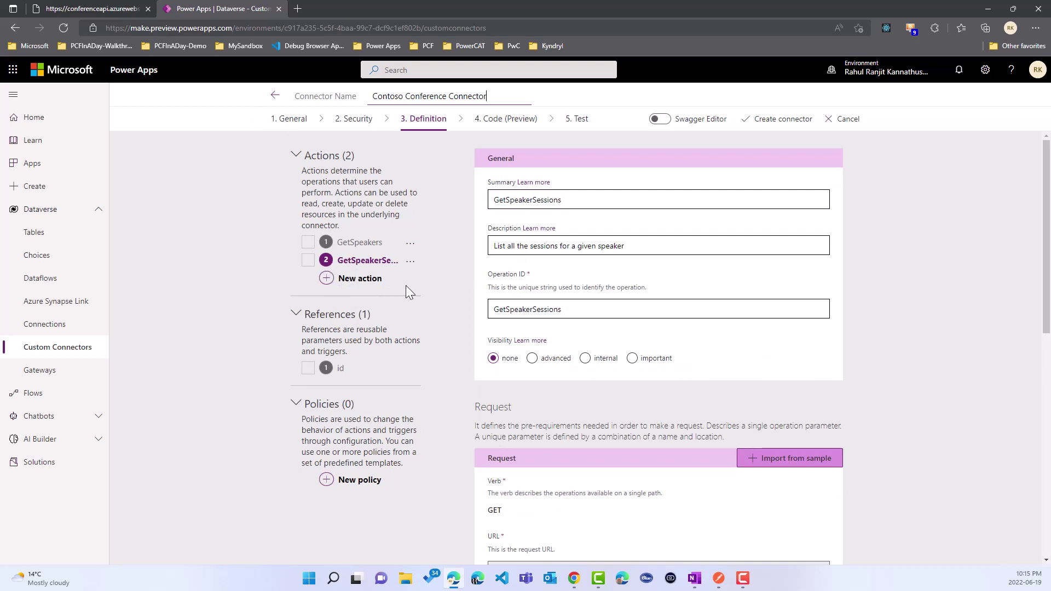
{"action": "scroll", "coordinate": [960, 370], "scroll_direction": "down", "scroll_amount": 10}
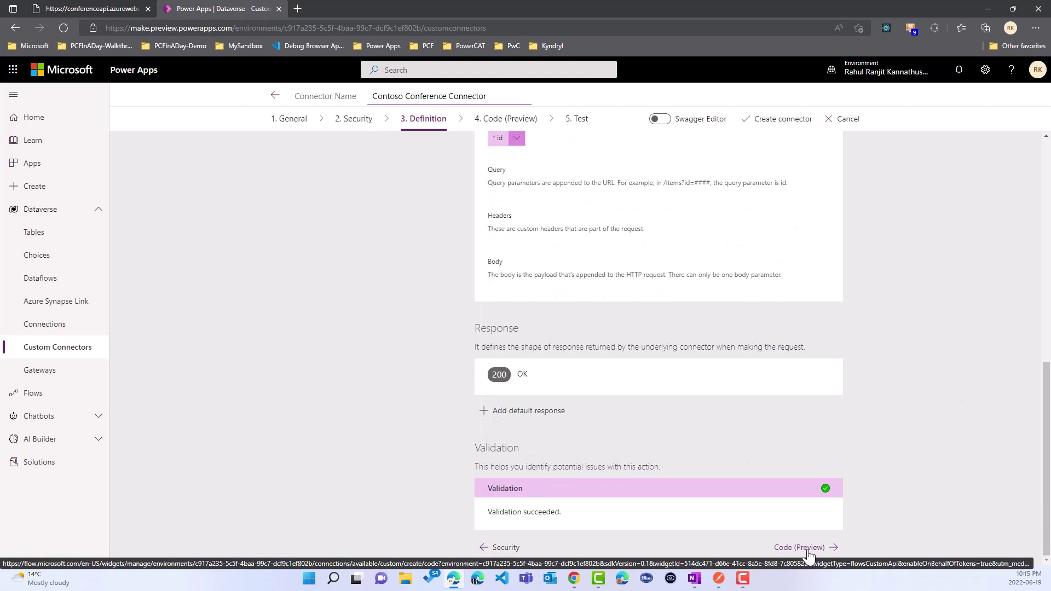
Step: Pass the optional code stage without adding custom code and create the Contoso Conference Connector from the test stage
{"action": "left_click", "coordinate": [808, 547]}
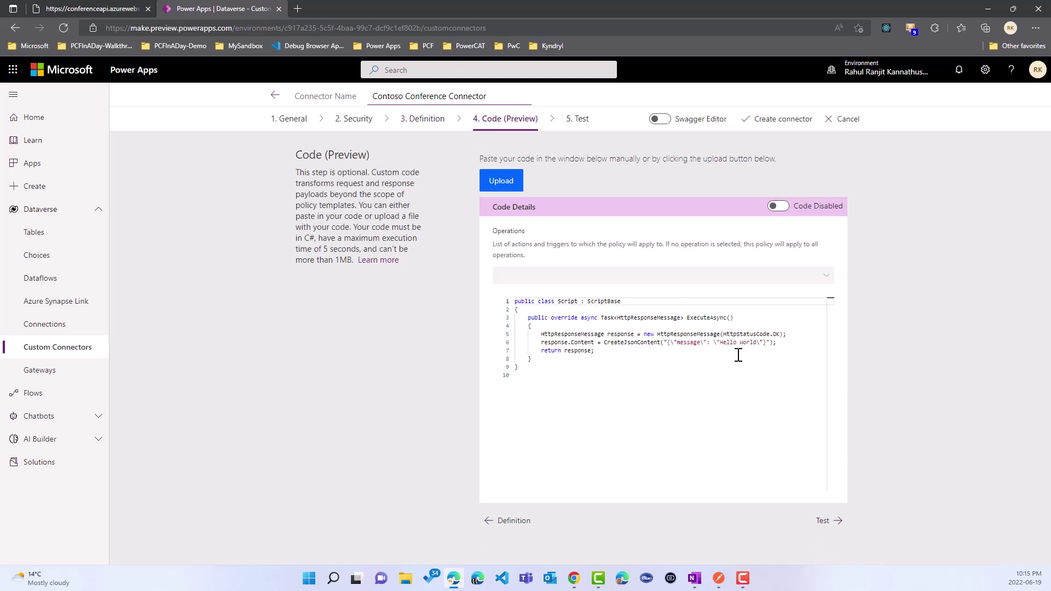
{"action": "left_click", "coordinate": [826, 524]}
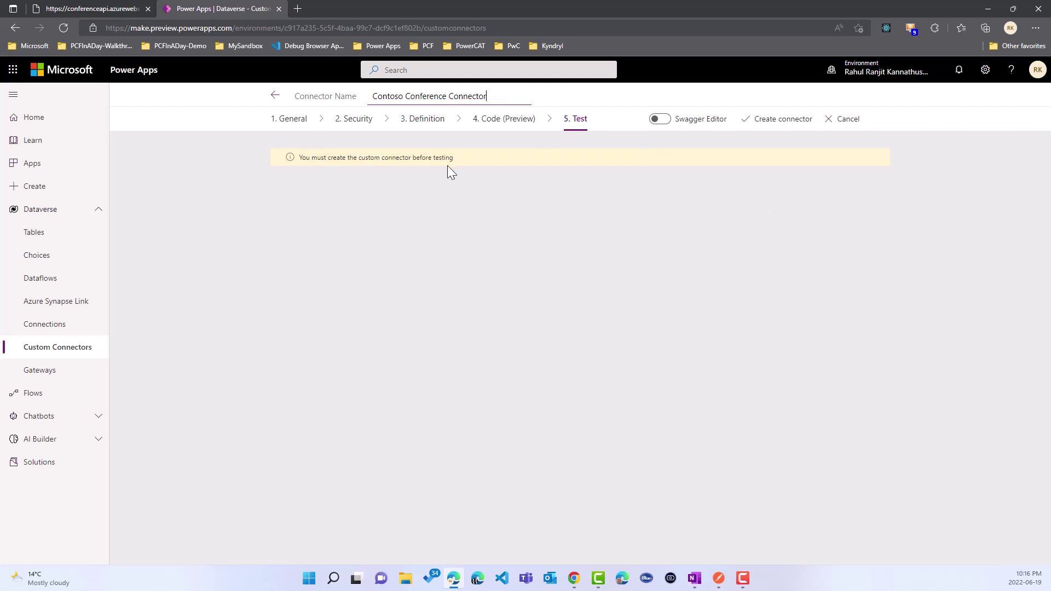
{"action": "left_click", "coordinate": [776, 122]}
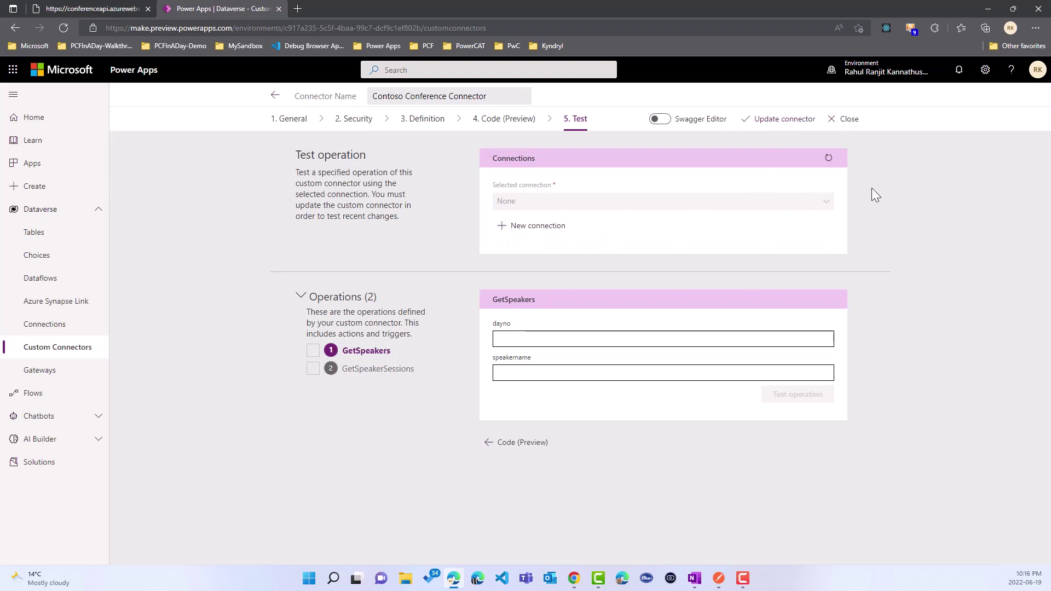
Step: Create a new connection for the Contoso Conference Connector, reopen the connector for editing and go to its test stage
{"action": "left_click", "coordinate": [529, 227]}
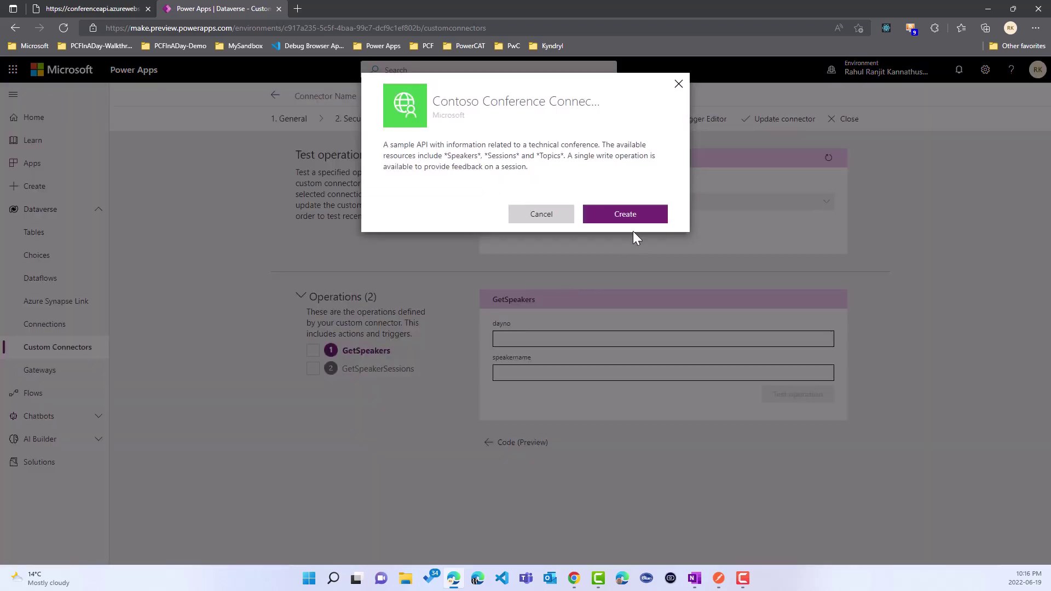
{"action": "left_click", "coordinate": [636, 225]}
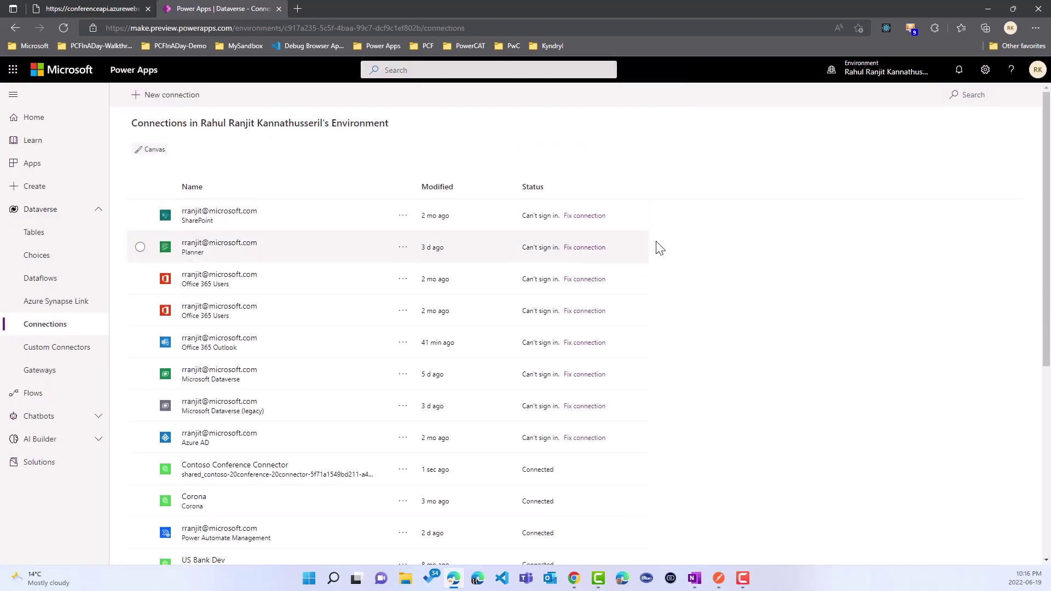
{"action": "left_click", "coordinate": [52, 354]}
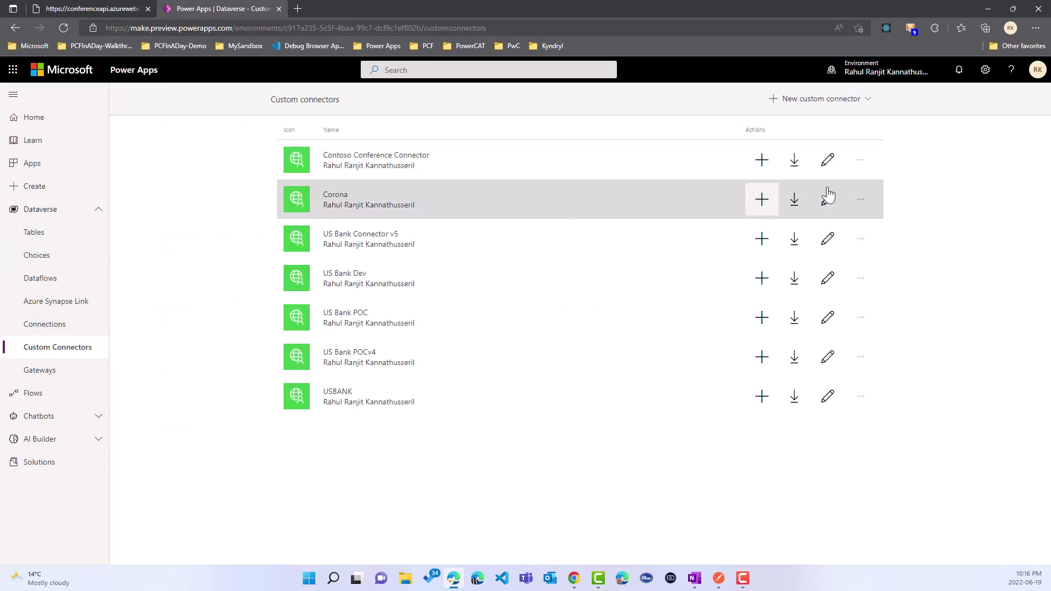
{"action": "left_click", "coordinate": [837, 170]}
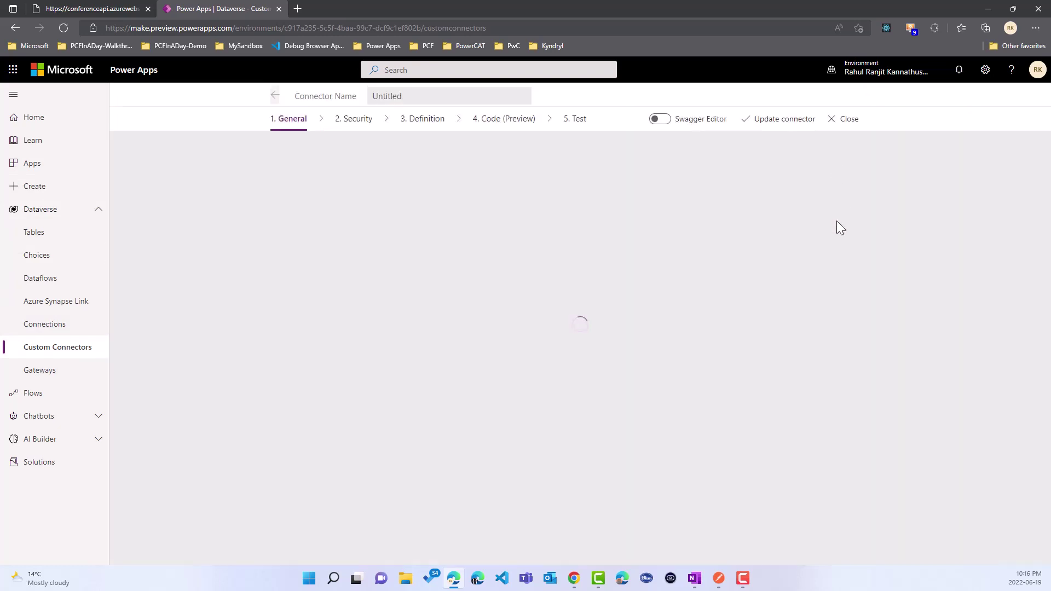
{"action": "left_click", "coordinate": [575, 124]}
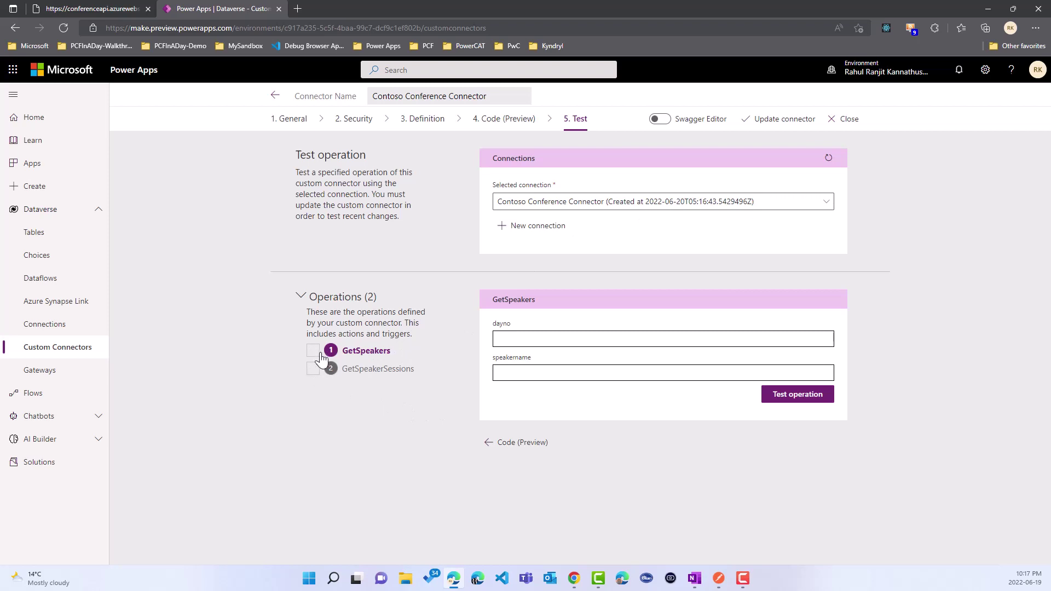
Step: Test the GetSpeakers operation with dayno 1 and review its response headers, body and schema validation
{"action": "left_click", "coordinate": [540, 338]}
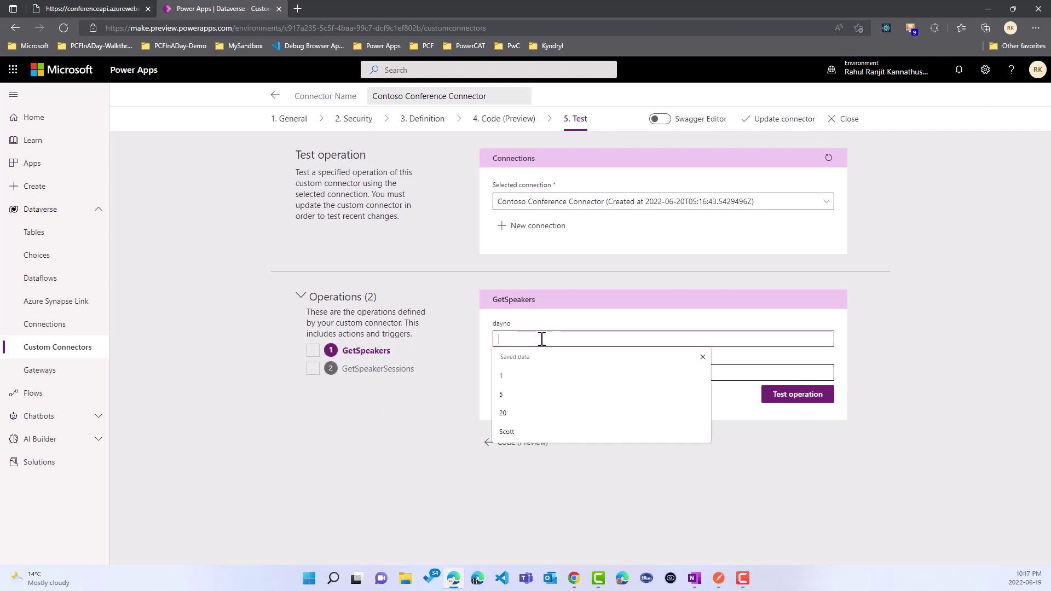
{"action": "left_click", "coordinate": [529, 377]}
{"action": "left_click", "coordinate": [796, 400]}
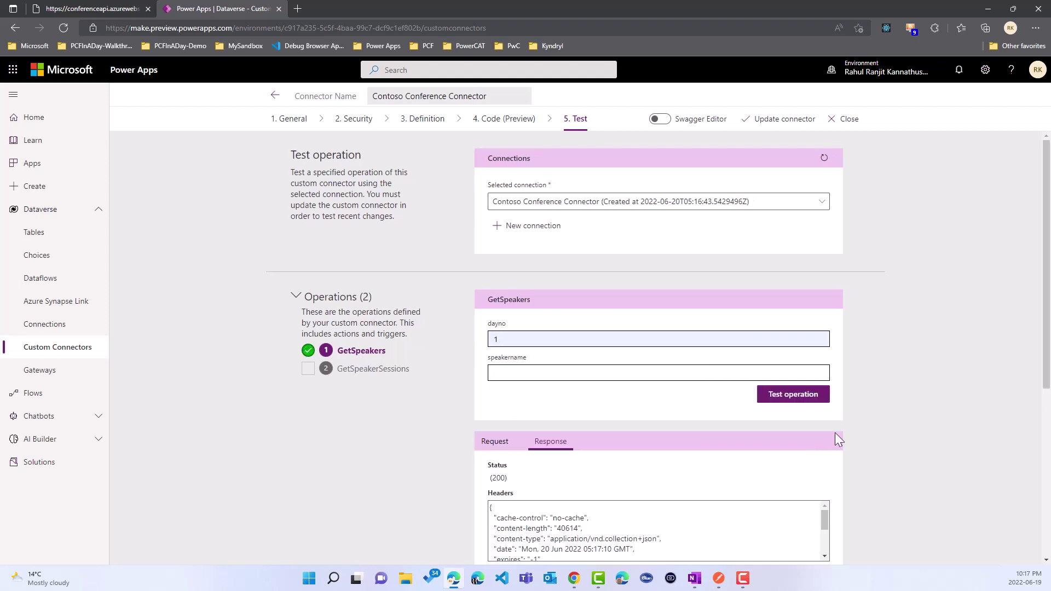
{"action": "scroll", "coordinate": [843, 427], "scroll_direction": "down", "scroll_amount": 2}
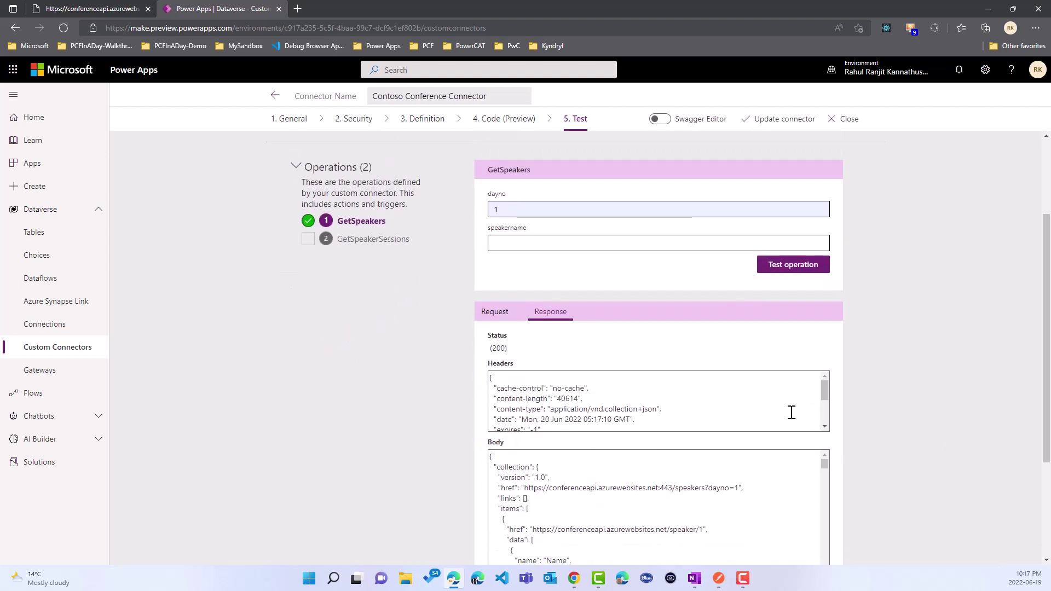
{"action": "scroll", "coordinate": [791, 417], "scroll_direction": "down", "scroll_amount": 1}
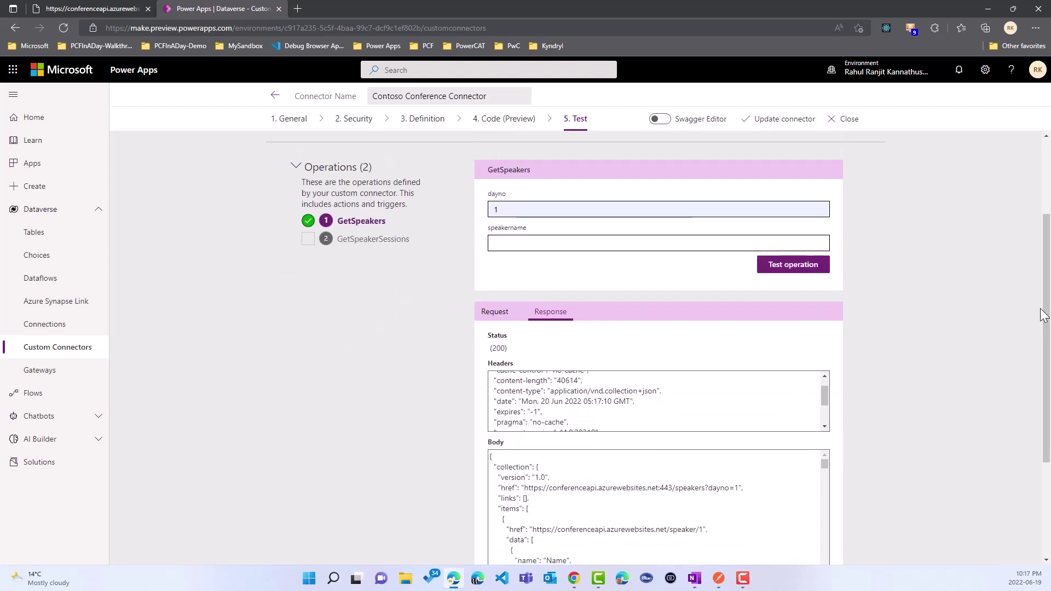
{"action": "scroll", "coordinate": [1043, 318], "scroll_direction": "down", "scroll_amount": 3}
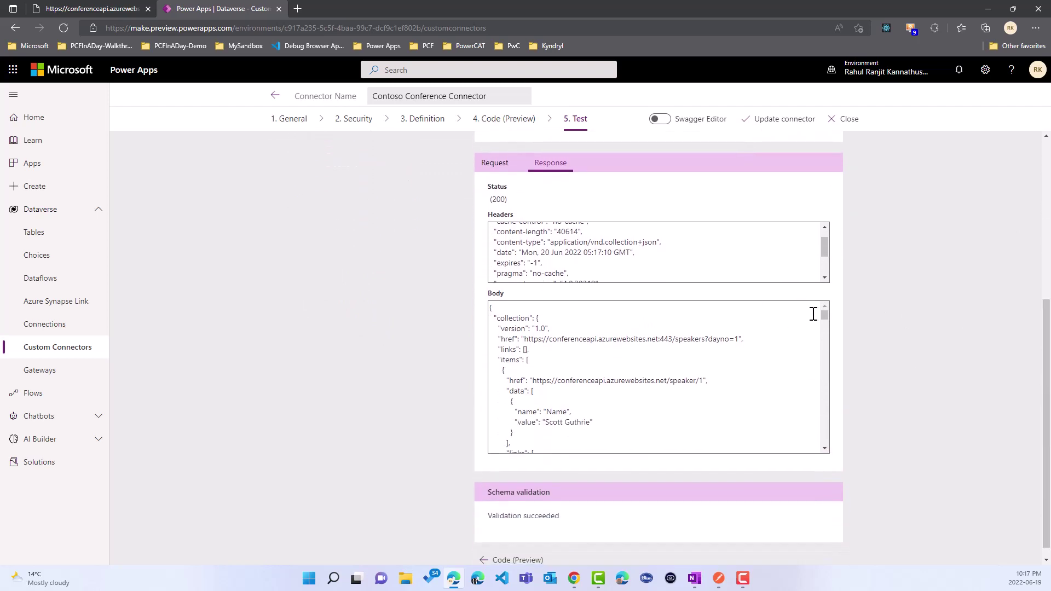
{"action": "left_click_drag", "start_coordinate": [824, 316], "coordinate": [842, 300]}
{"action": "scroll", "coordinate": [934, 327], "scroll_direction": "up", "scroll_amount": 5}
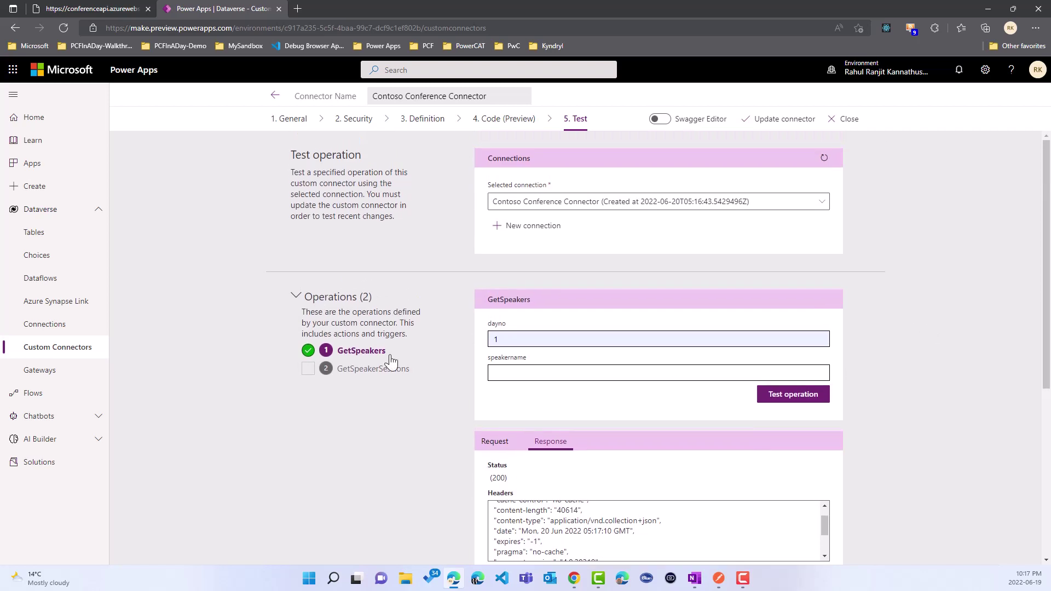
Step: Test the GetSpeakerSessions operation with id 1, review its response and schema validation, and close the connector editor
{"action": "left_click", "coordinate": [342, 370]}
{"action": "left_click", "coordinate": [561, 338]}
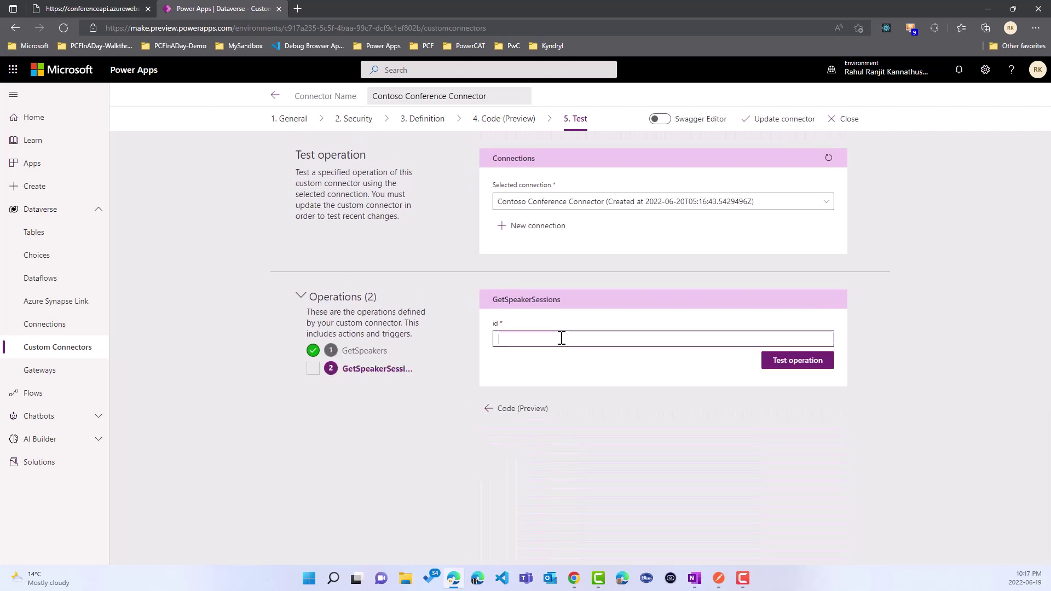
{"action": "type", "text": "1"}
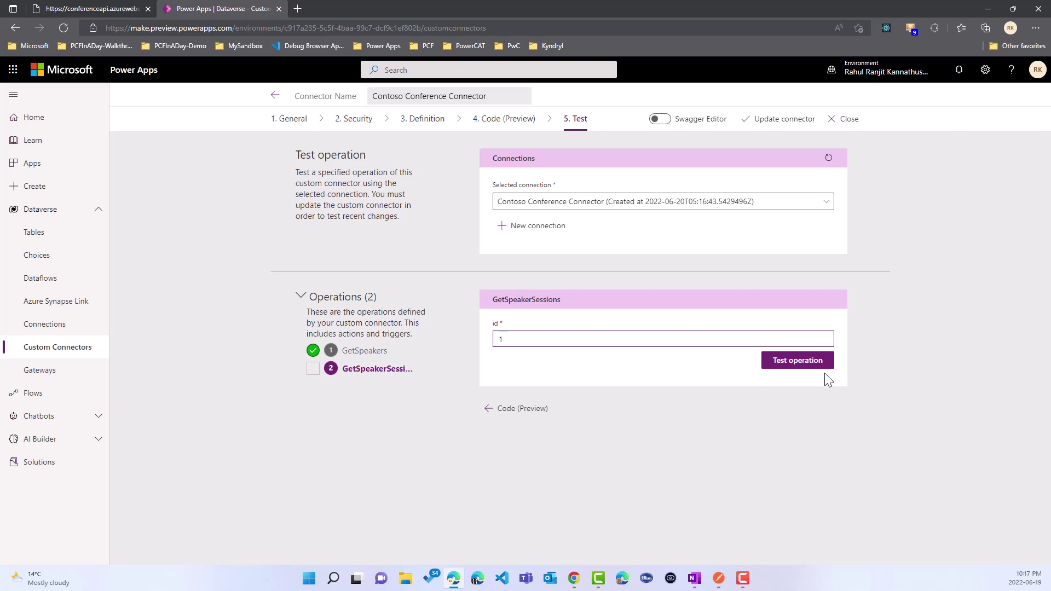
{"action": "left_click", "coordinate": [797, 362]}
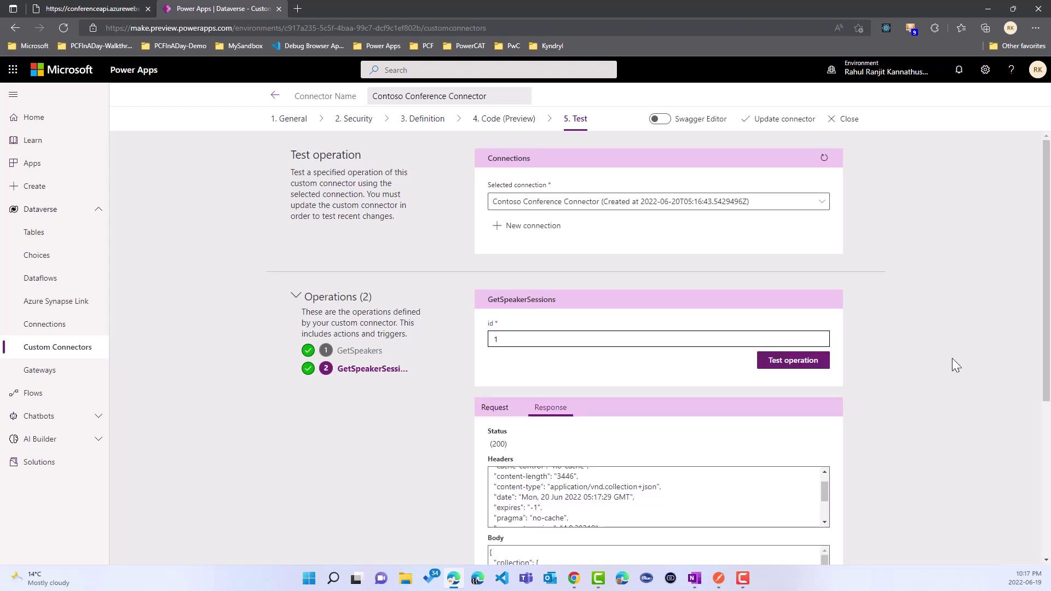
{"action": "scroll", "coordinate": [1029, 339], "scroll_direction": "down", "scroll_amount": 5}
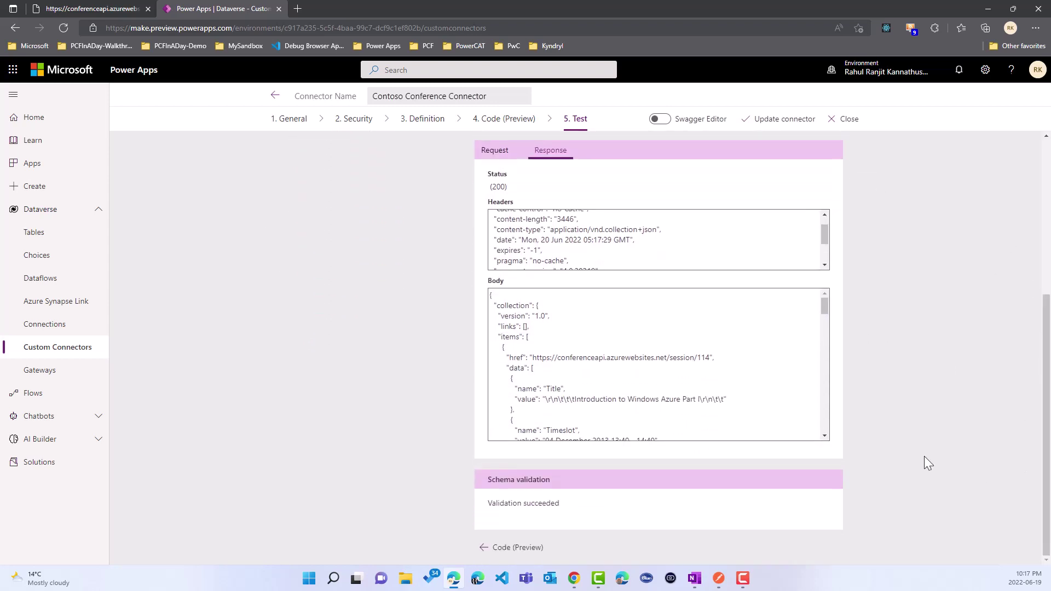
{"action": "left_click_drag", "start_coordinate": [824, 305], "coordinate": [1037, 223]}
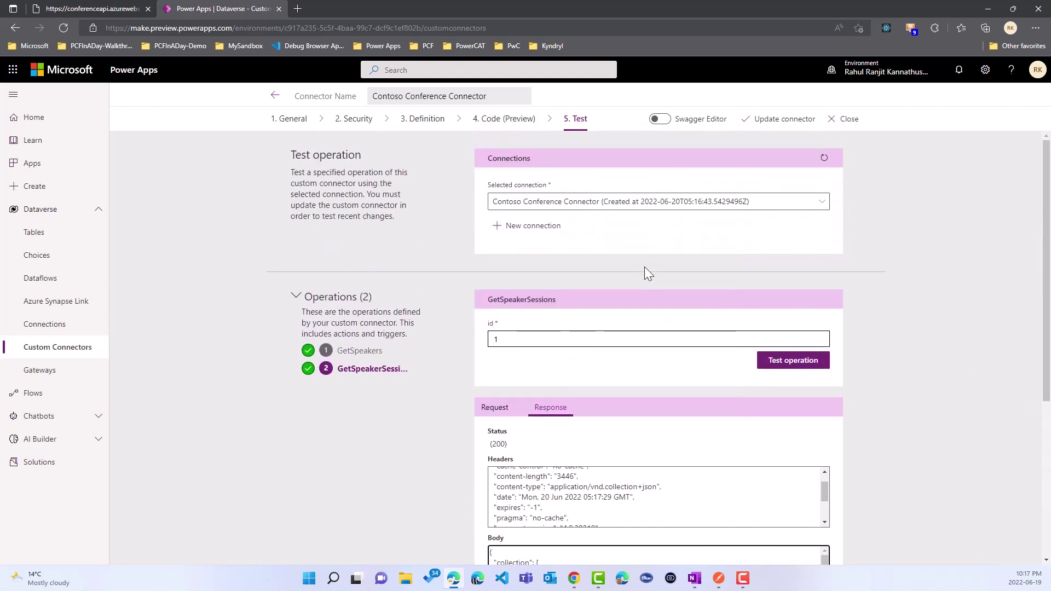
{"action": "left_click", "coordinate": [842, 119]}
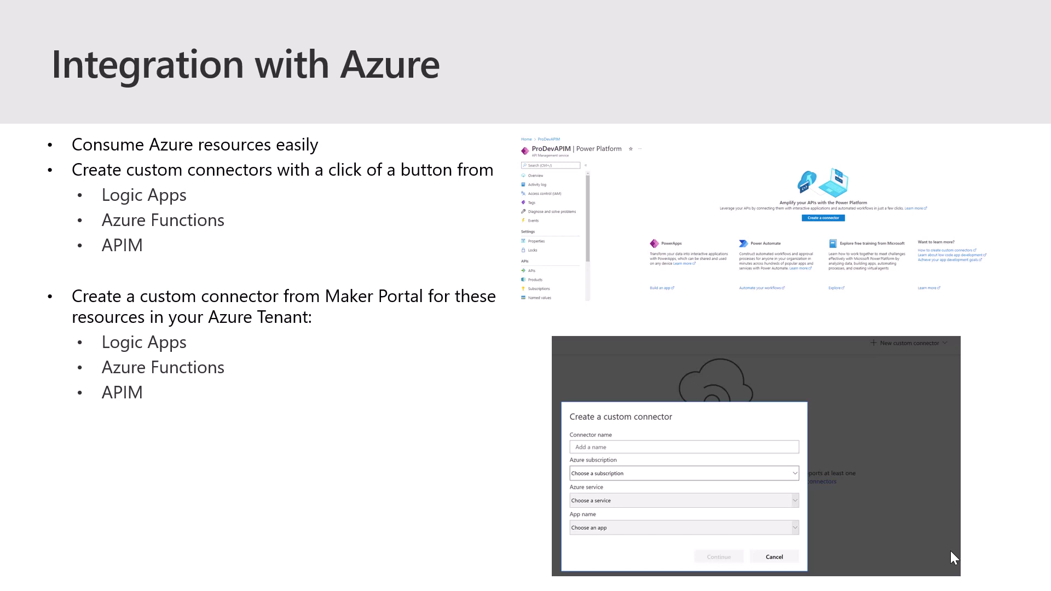
{"action": "key", "text": "Right"}
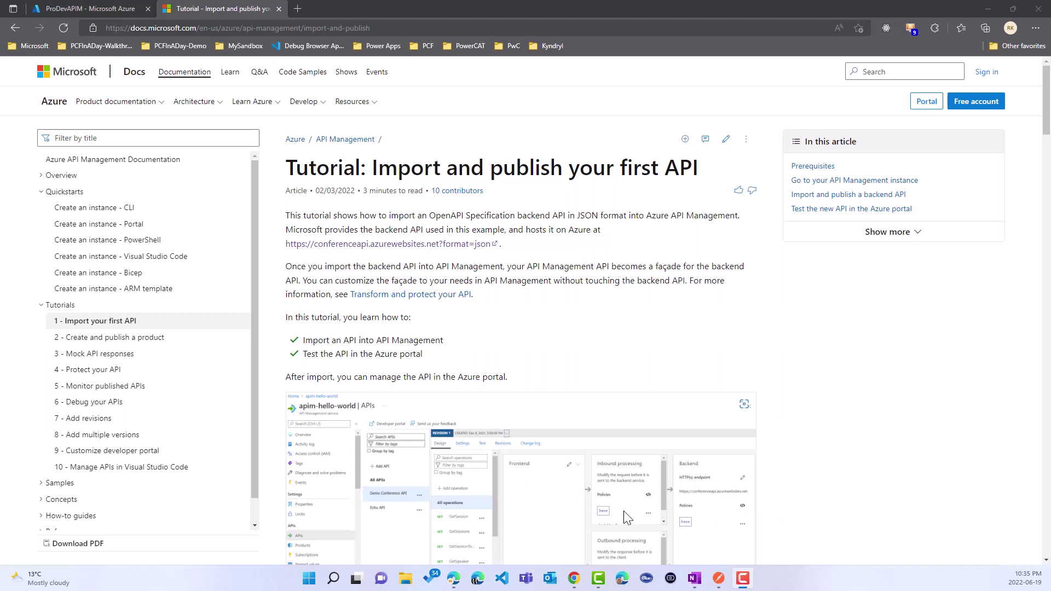
Step: Look over the Azure tutorial on importing and publishing a first API and the APIs page of the ProDevAPIM service in the Azure portal
{"action": "left_click", "coordinate": [115, 26]}
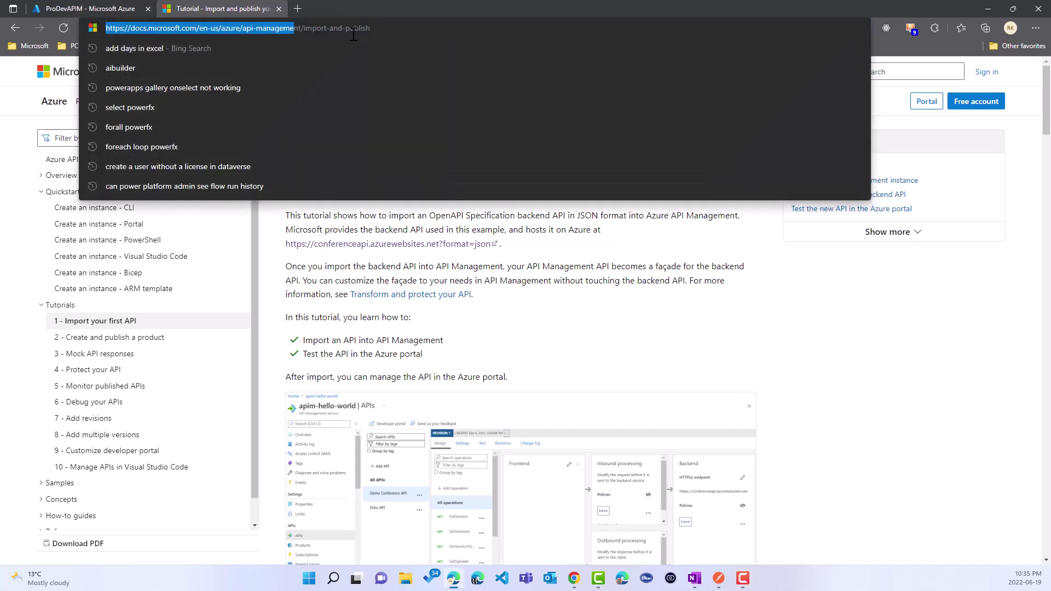
{"action": "left_click", "coordinate": [589, 327]}
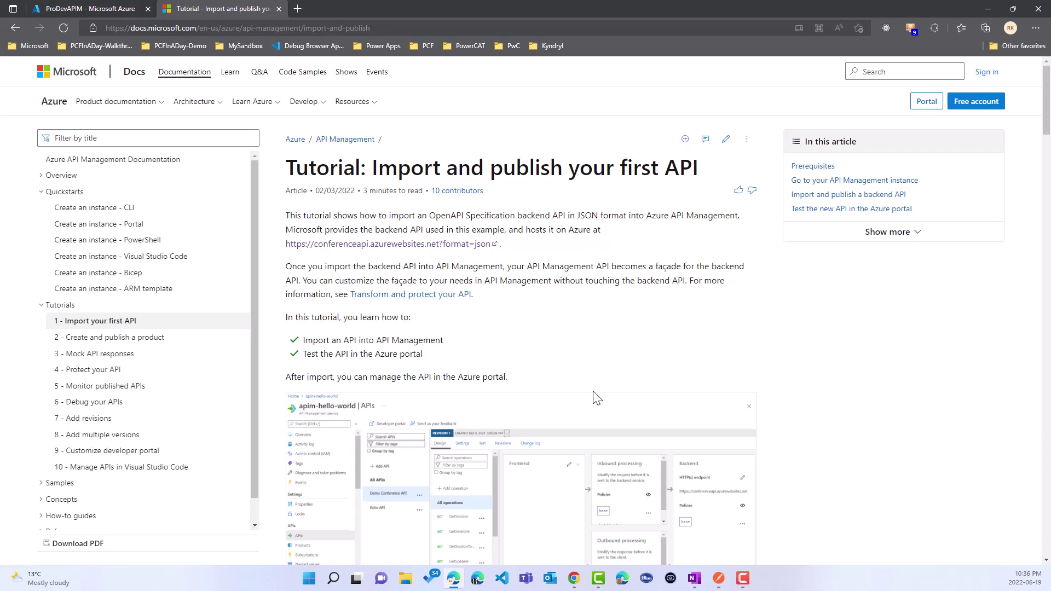
{"action": "scroll", "coordinate": [571, 373], "scroll_direction": "down", "scroll_amount": 6}
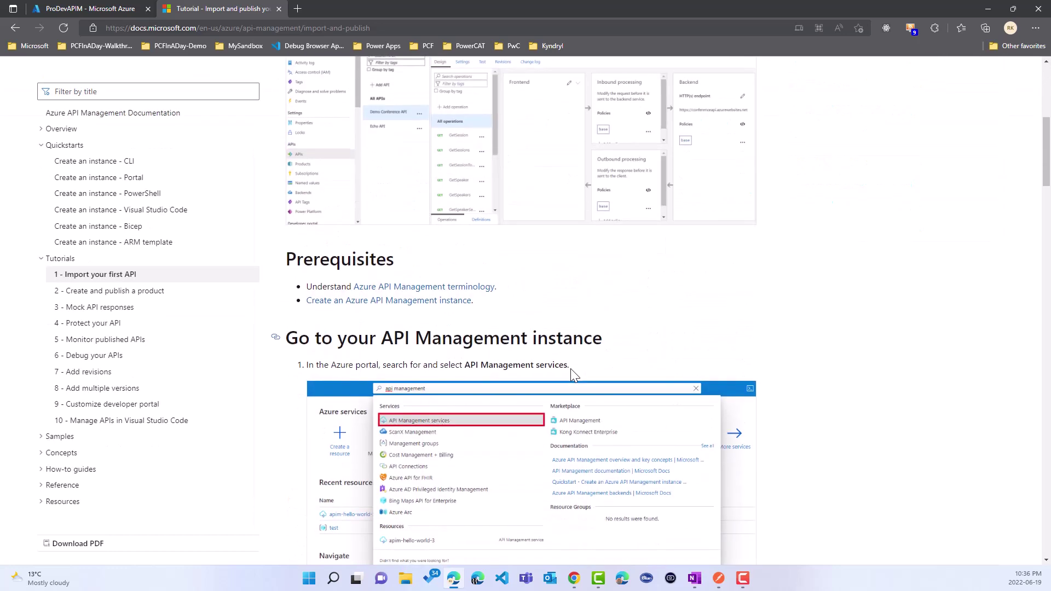
{"action": "scroll", "coordinate": [572, 375], "scroll_direction": "up", "scroll_amount": 6}
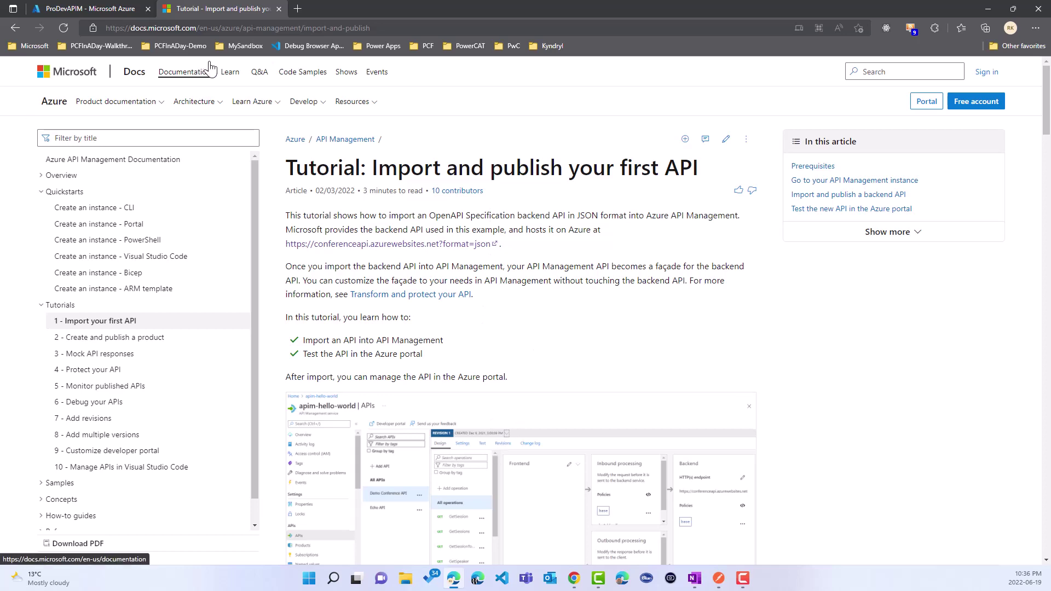
{"action": "left_click", "coordinate": [86, 10]}
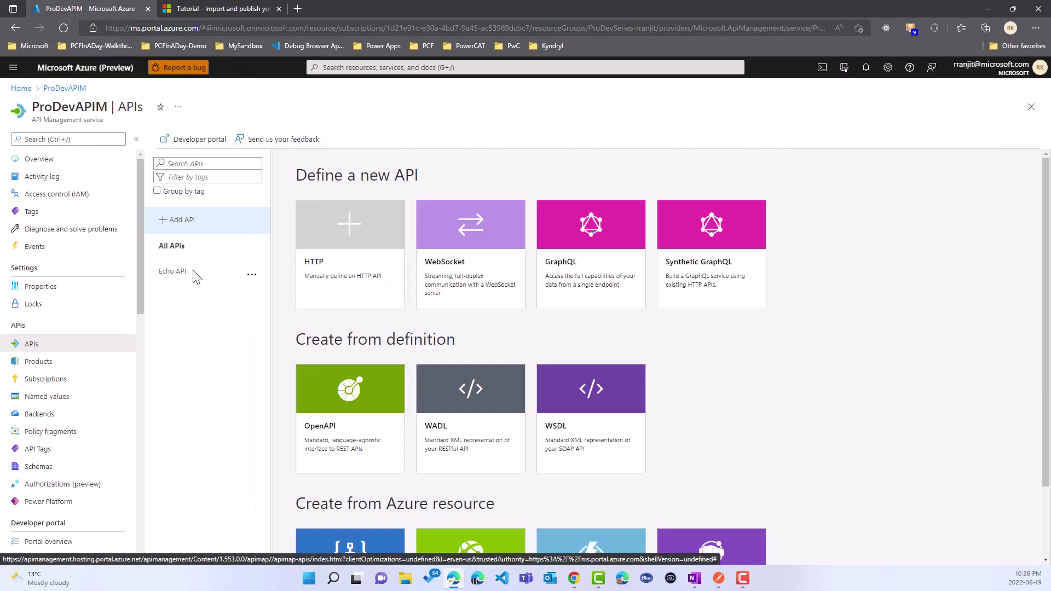
{"action": "left_click_drag", "start_coordinate": [33, 106], "coordinate": [122, 107]}
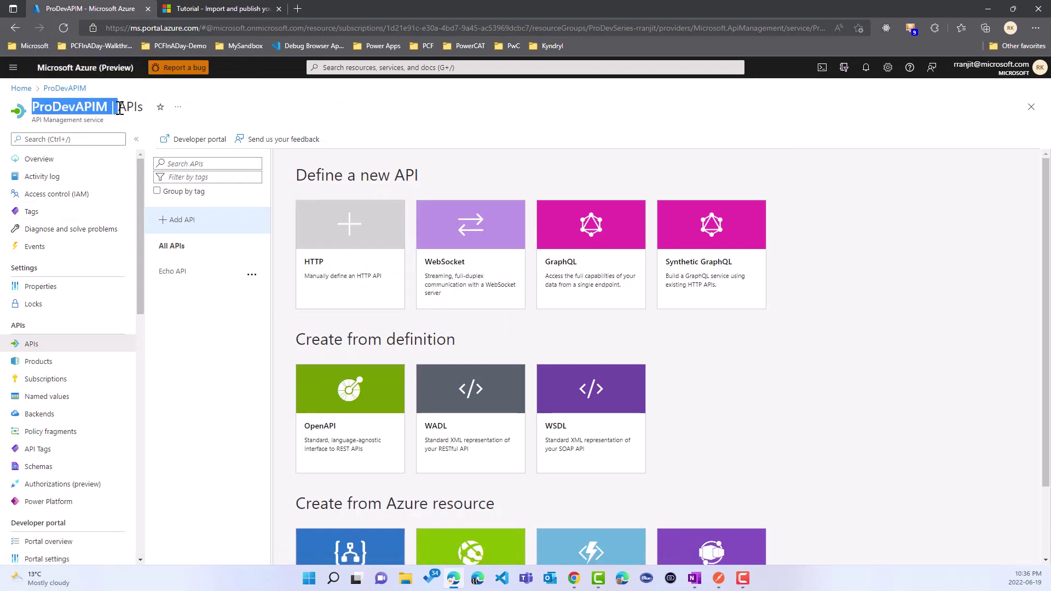
{"action": "left_click_drag", "start_coordinate": [31, 119], "coordinate": [127, 121]}
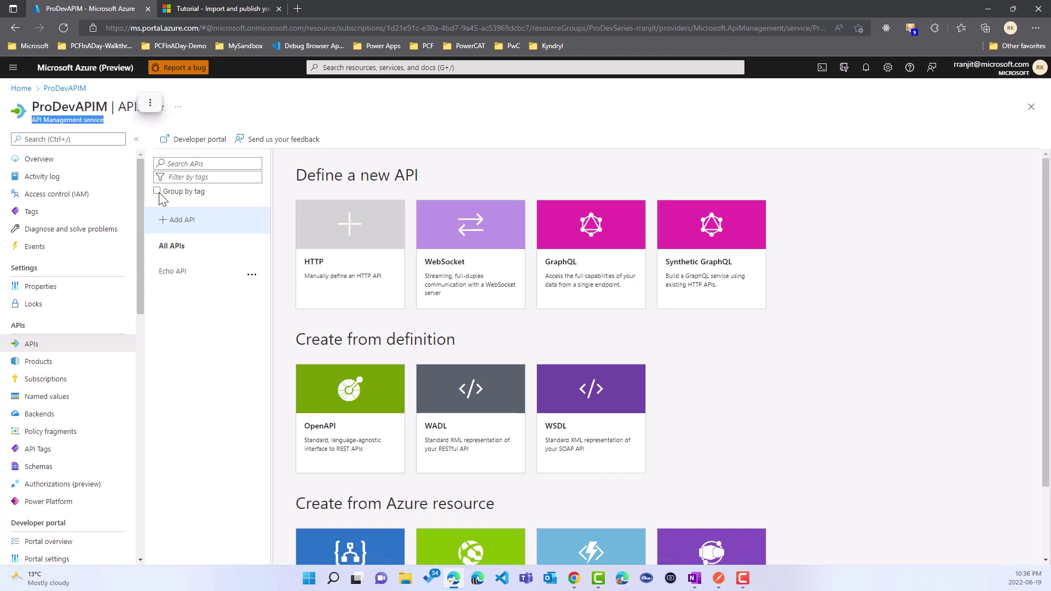
{"action": "left_click", "coordinate": [907, 418]}
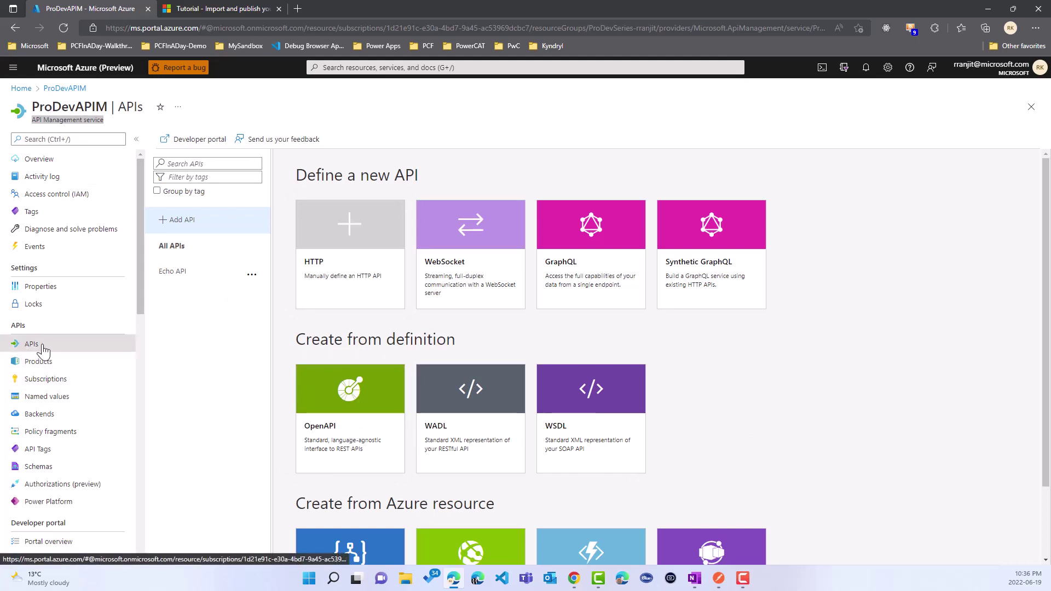
{"action": "left_click", "coordinate": [347, 426]}
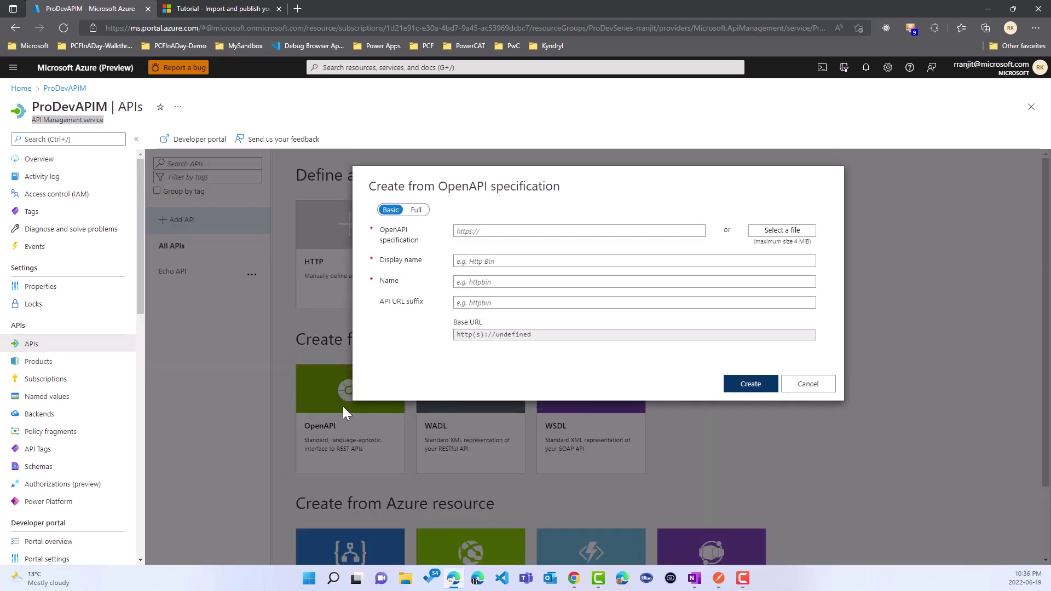
{"action": "left_click", "coordinate": [416, 210]}
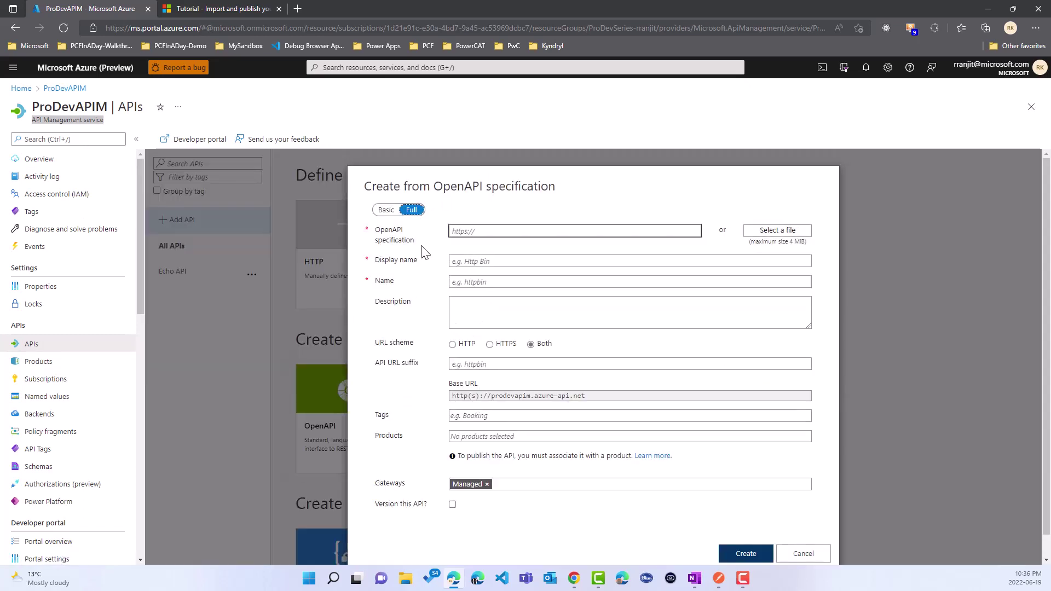
{"action": "left_click", "coordinate": [477, 232]}
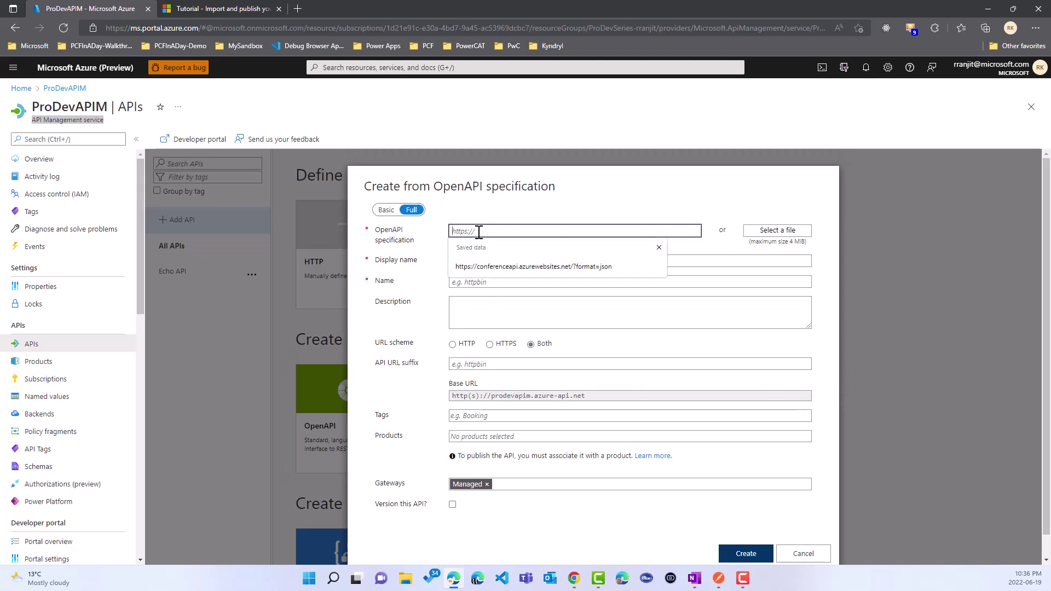
{"action": "left_click", "coordinate": [507, 268]}
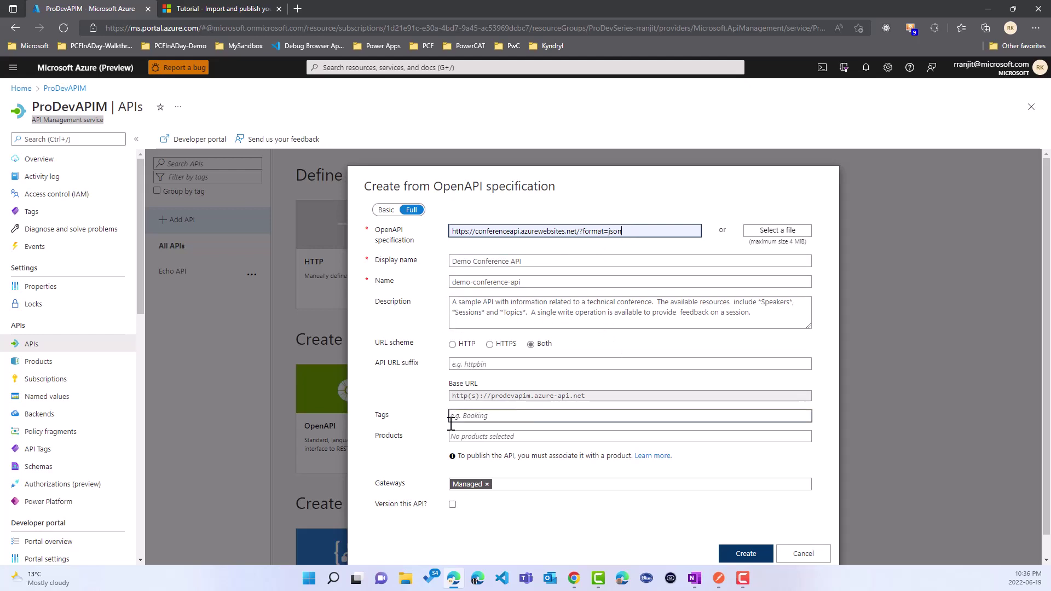
Step: Set the API URL suffix to conference, assign the Unlimited product, choose the HTTPS scheme and create the Demo Conference API
{"action": "left_click", "coordinate": [494, 365]}
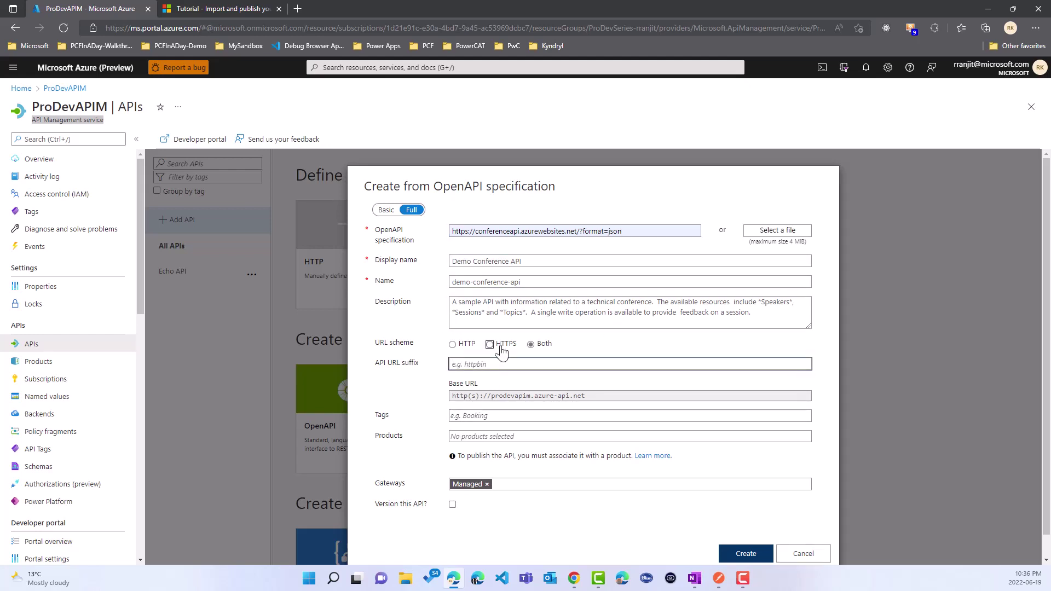
{"action": "type", "text": "conference"}
{"action": "left_click", "coordinate": [482, 436]}
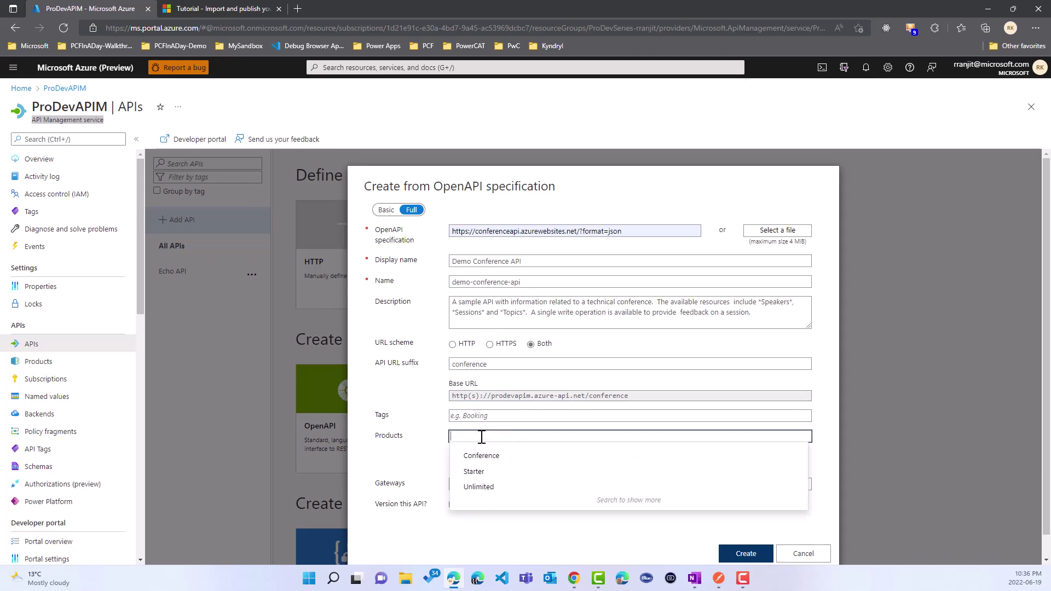
{"action": "left_click", "coordinate": [484, 487]}
{"action": "left_click", "coordinate": [491, 518]}
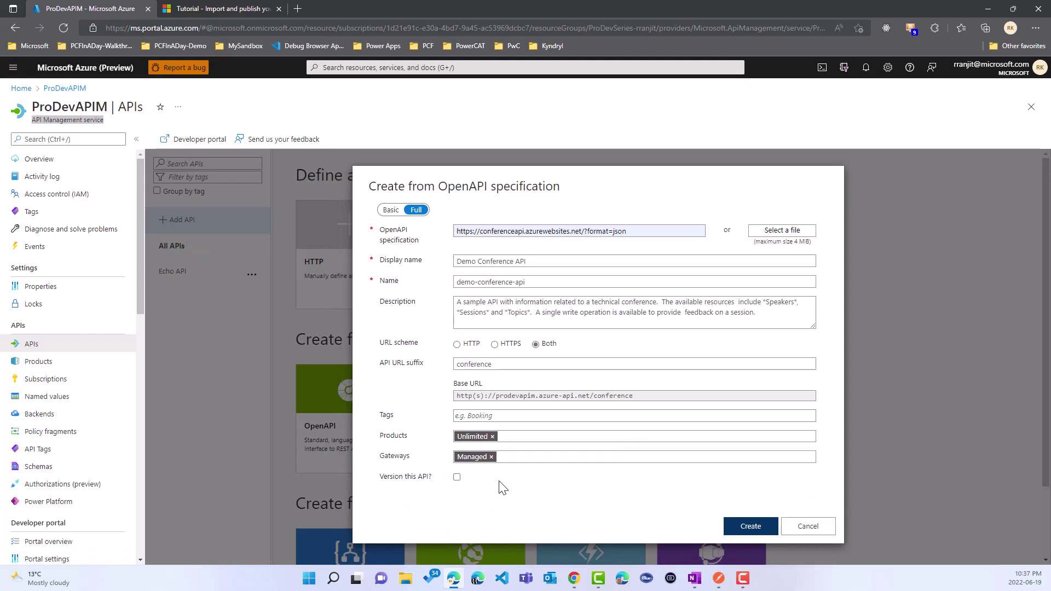
{"action": "left_click", "coordinate": [494, 344]}
{"action": "left_click", "coordinate": [750, 526]}
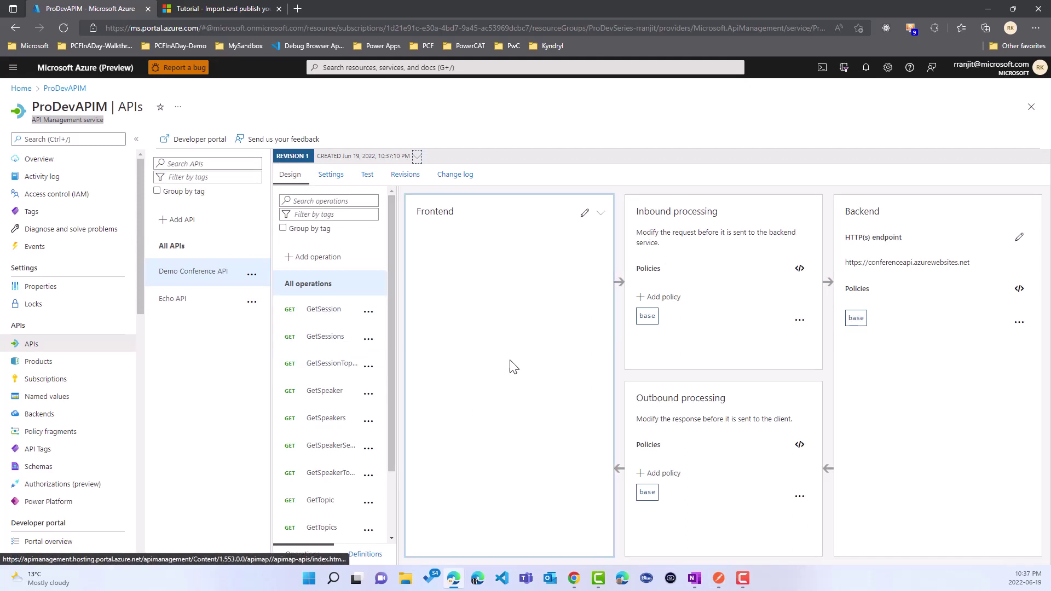
Step: Test the GetSession operation with a session id and examine the content type in its response
{"action": "left_click", "coordinate": [367, 322]}
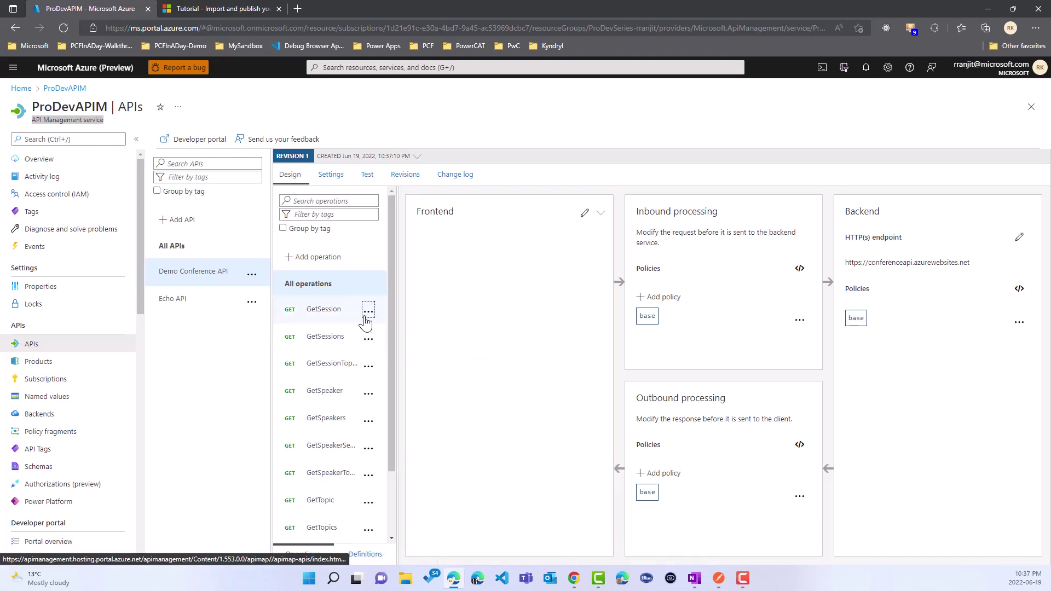
{"action": "left_click", "coordinate": [314, 321]}
{"action": "left_click", "coordinate": [314, 321]}
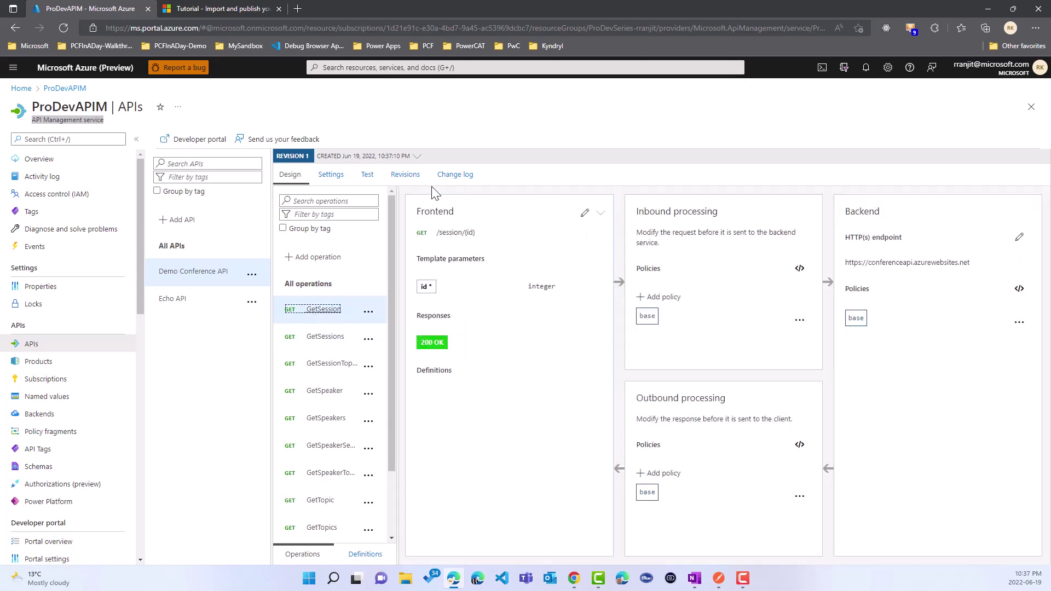
{"action": "left_click", "coordinate": [366, 174]}
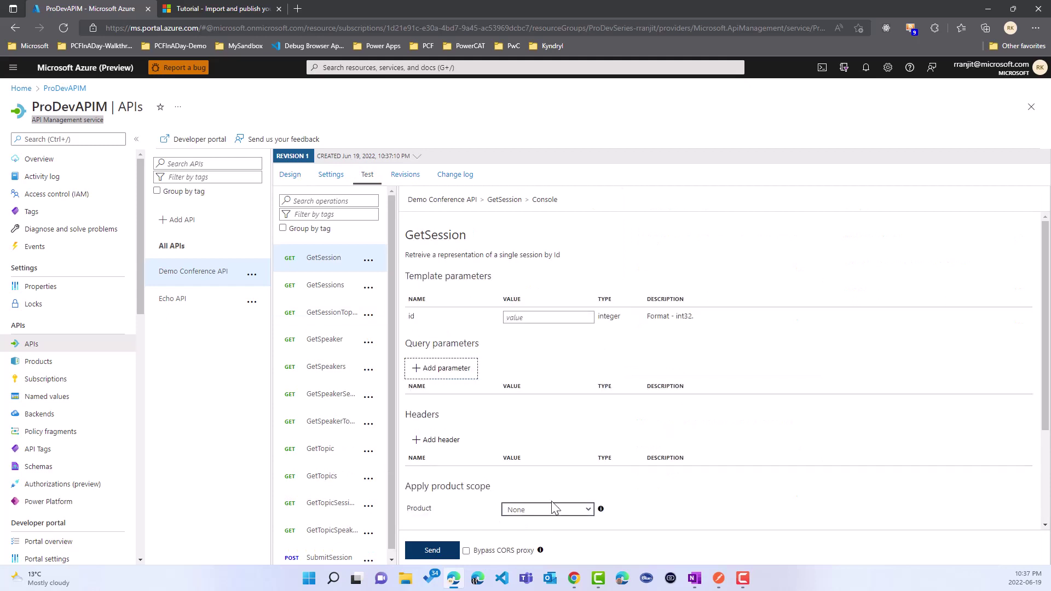
{"action": "left_click", "coordinate": [538, 318]}
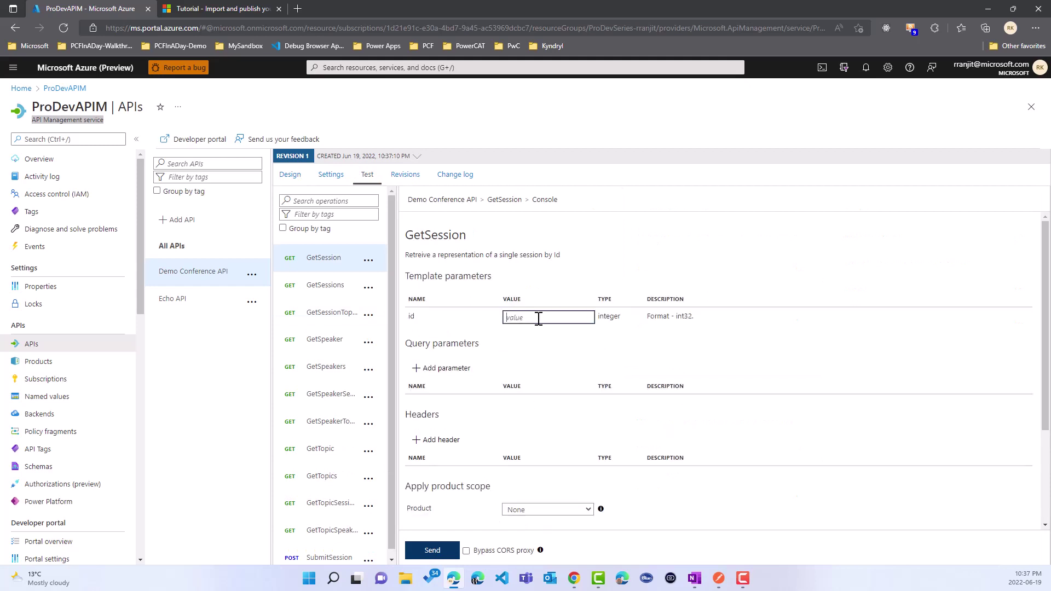
{"action": "left_click", "coordinate": [433, 555]}
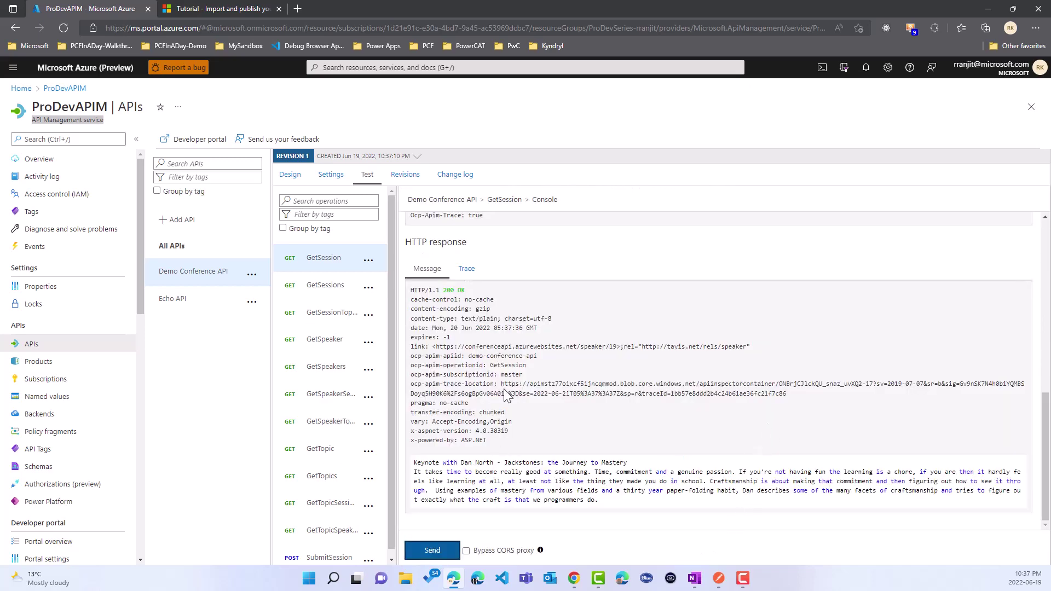
{"action": "left_click_drag", "start_coordinate": [412, 319], "coordinate": [576, 326]}
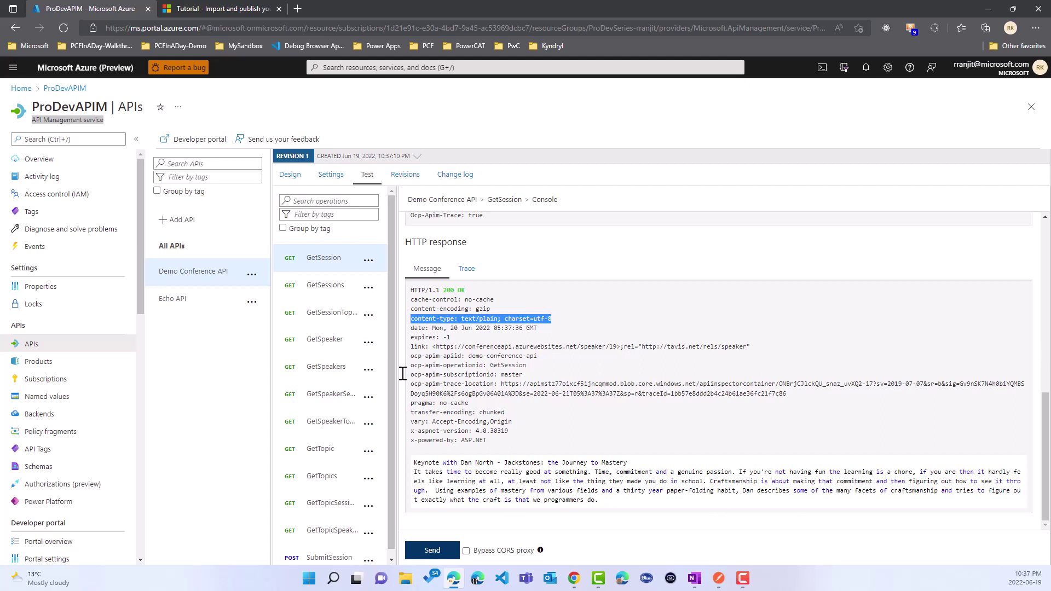
Step: Test the GetSessions operation without parameters and create a definition named GetSessions from its response, saved as the response's definition
{"action": "left_click", "coordinate": [332, 290]}
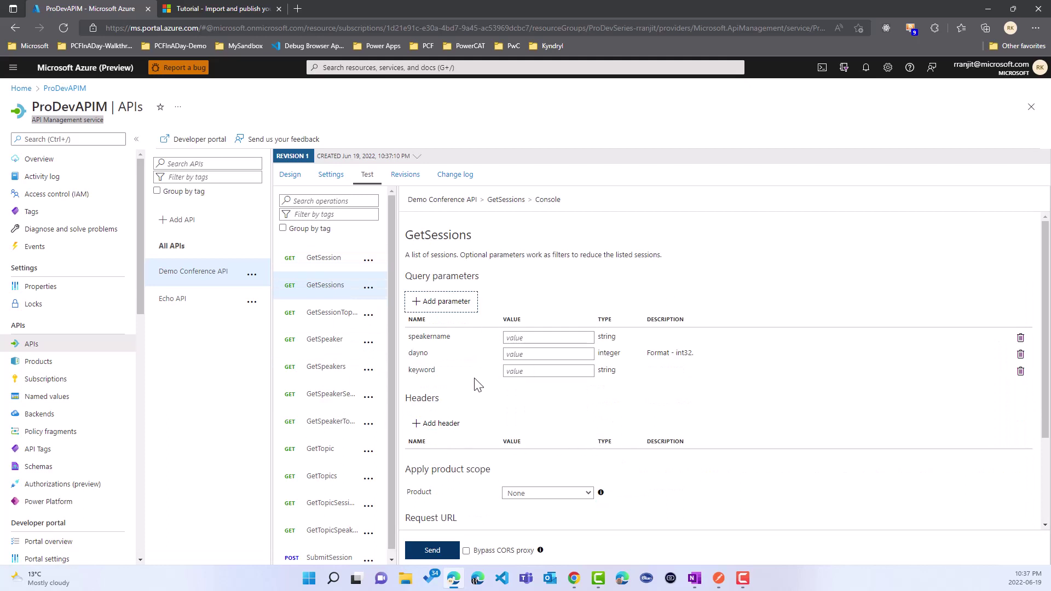
{"action": "left_click", "coordinate": [441, 552]}
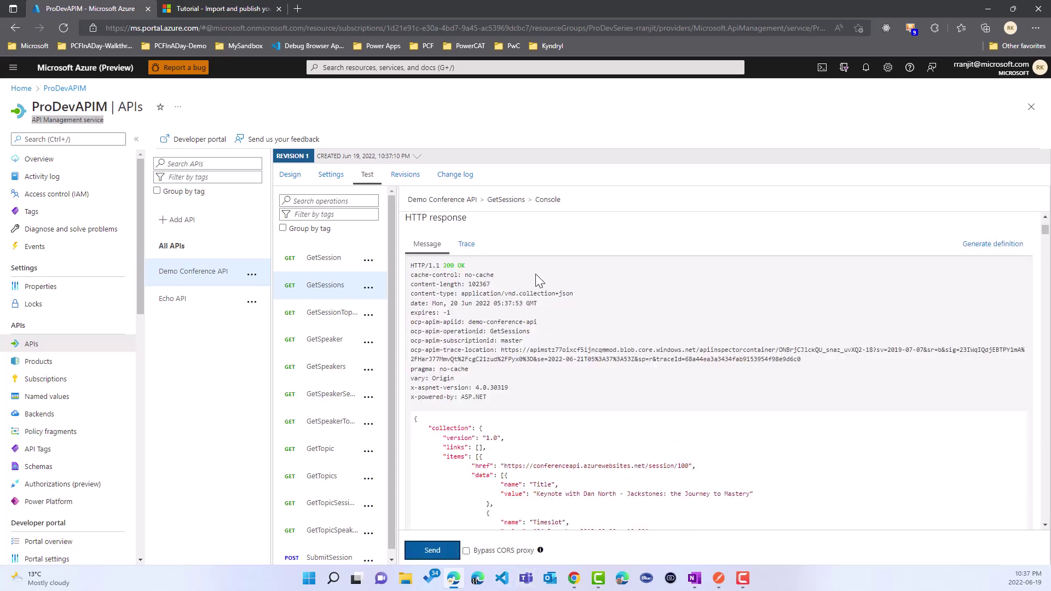
{"action": "left_click", "coordinate": [989, 245]}
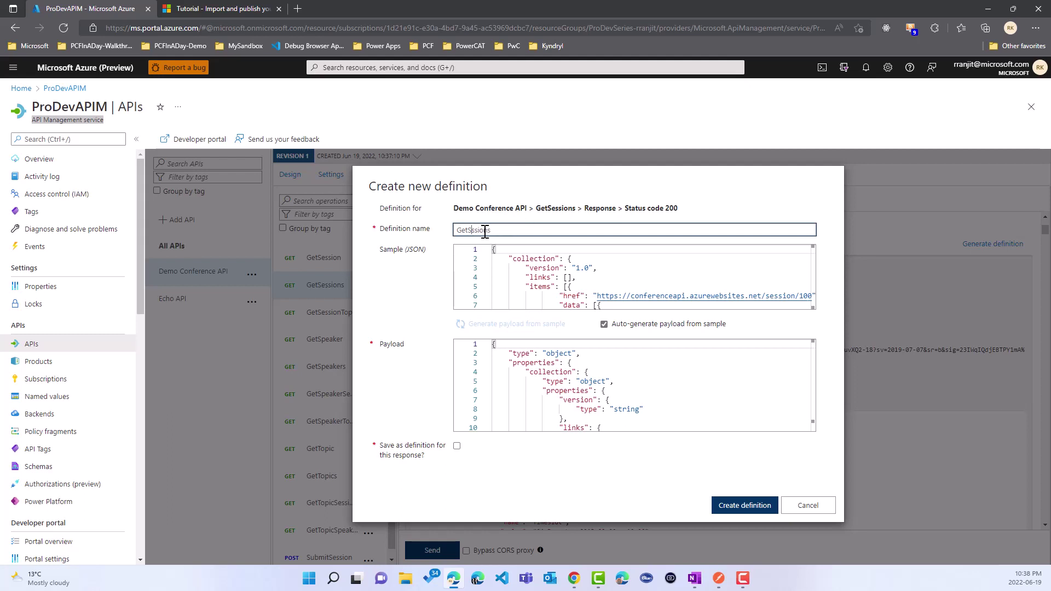
{"action": "left_click", "coordinate": [457, 446]}
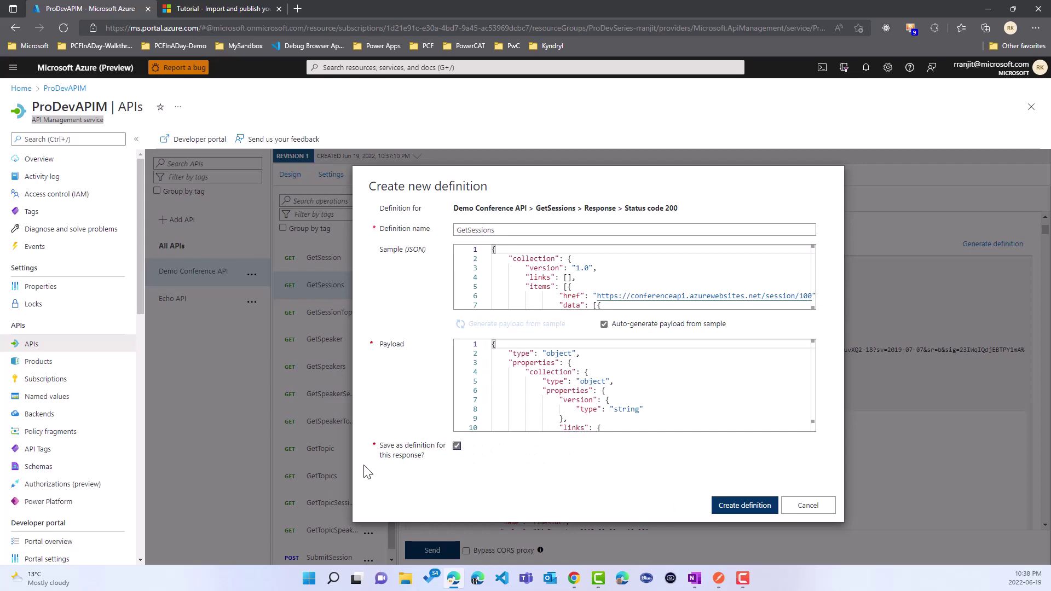
{"action": "left_click", "coordinate": [751, 510]}
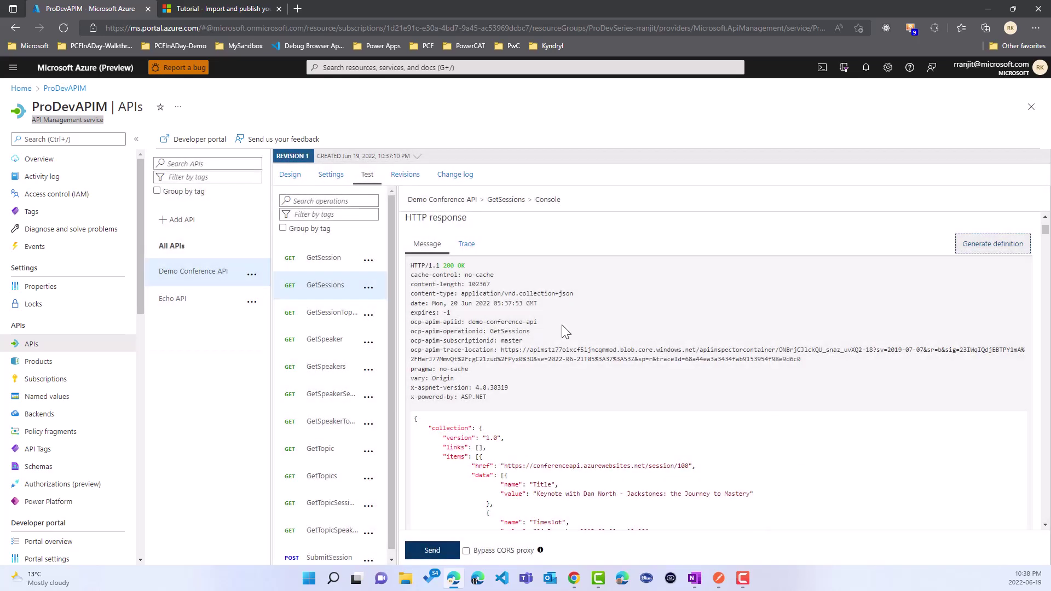
Step: Test the GetSessionTopics operation with id 100
{"action": "left_click", "coordinate": [368, 314]}
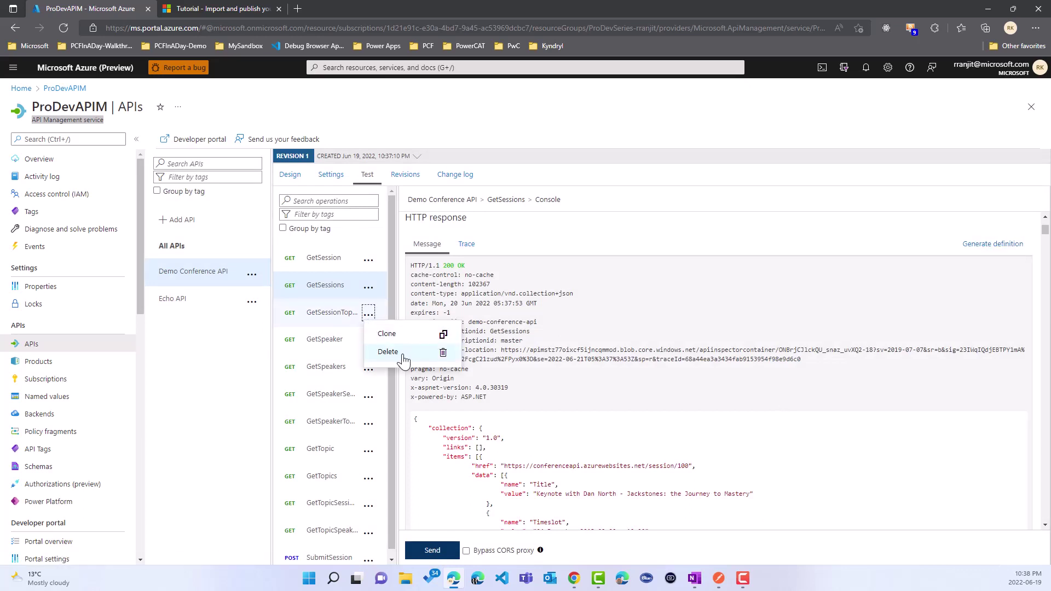
{"action": "left_click", "coordinate": [312, 316]}
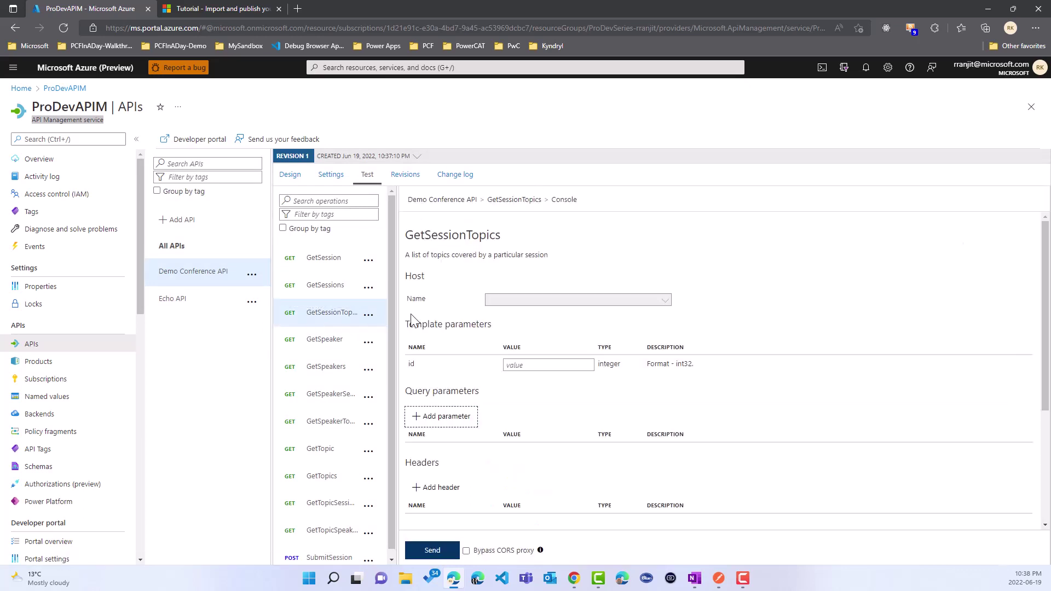
{"action": "left_click", "coordinate": [432, 551]}
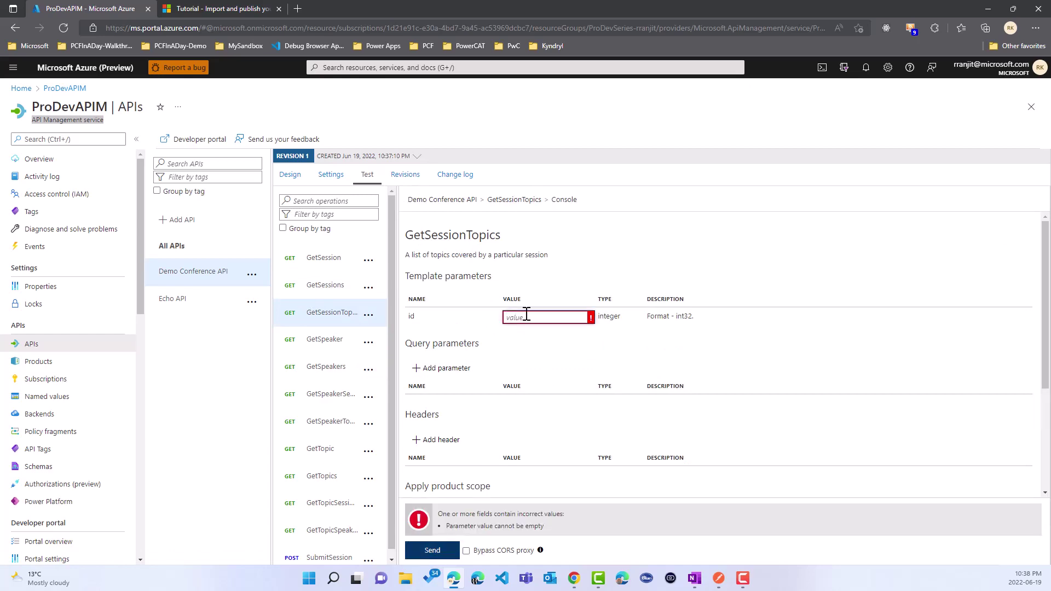
{"action": "type", "text": "100"}
{"action": "left_click", "coordinate": [432, 550]}
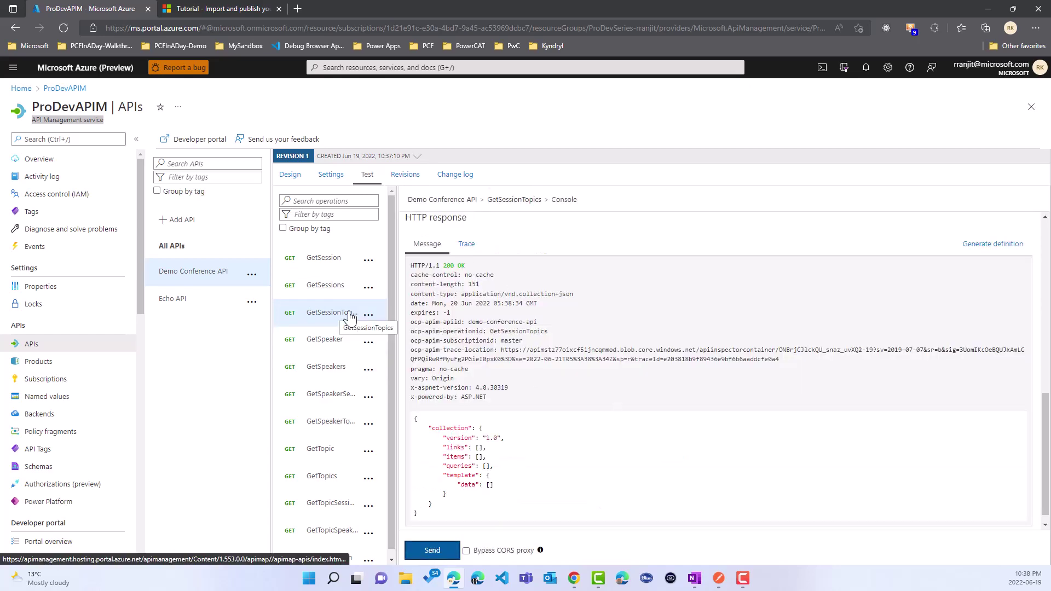
Step: Test the GetSessionTopics operation again with id 114
{"action": "scroll", "coordinate": [551, 371], "scroll_direction": "up", "scroll_amount": 5}
{"action": "scroll", "coordinate": [550, 371], "scroll_direction": "up", "scroll_amount": 10}
{"action": "left_click", "coordinate": [534, 314]}
{"action": "type", "text": "114"}
{"action": "left_click", "coordinate": [432, 550]}
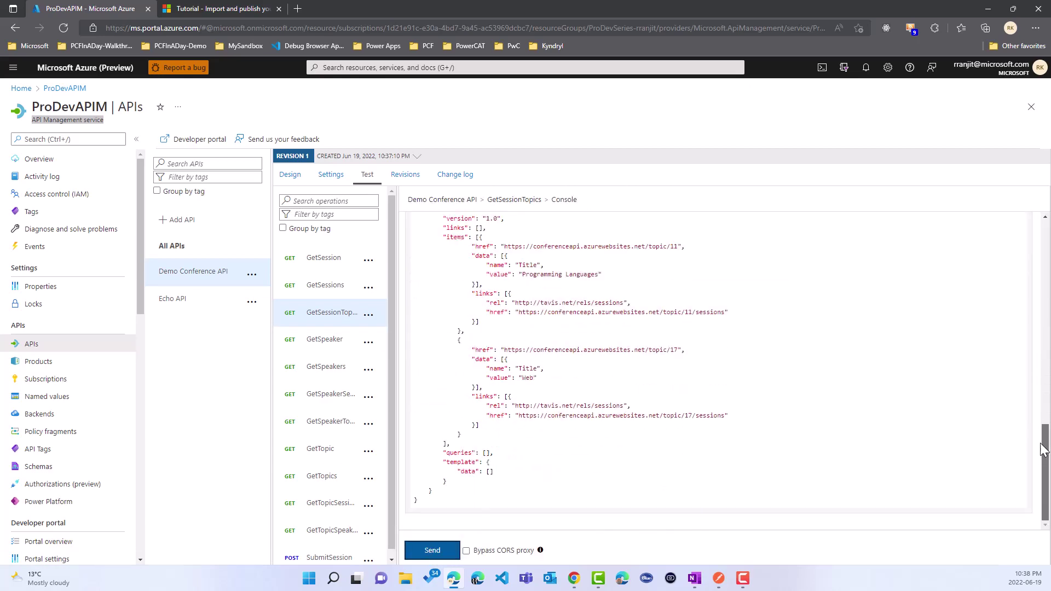
Step: Generate a definition named GetSessionTopics from the operation's response
{"action": "left_click_drag", "start_coordinate": [1044, 429], "coordinate": [1042, 353]}
{"action": "left_click", "coordinate": [992, 338]}
{"action": "left_click", "coordinate": [497, 231]}
{"action": "type", "text": "GetSessionTopics"}
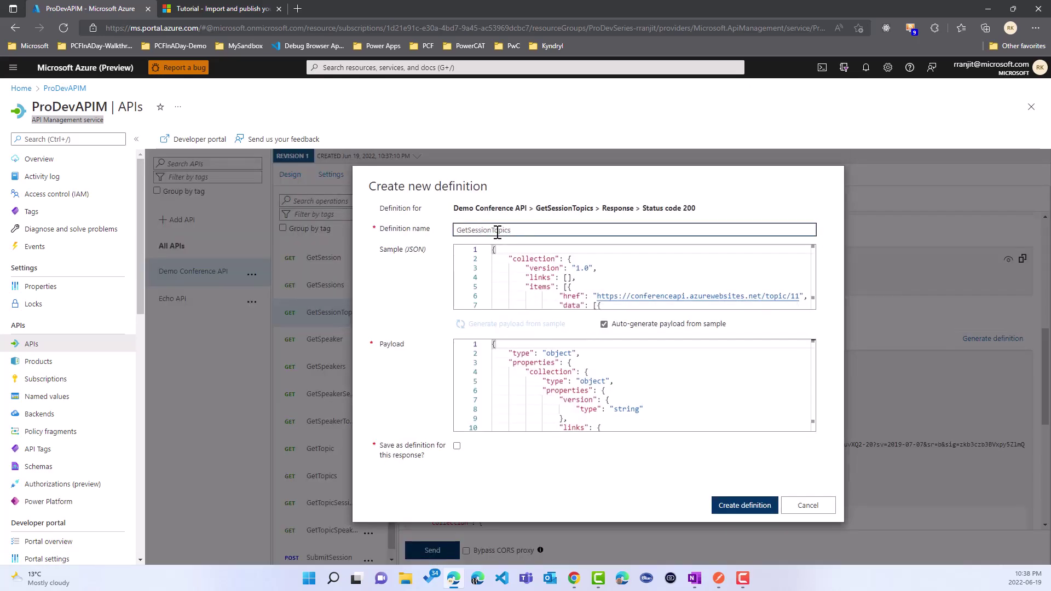
{"action": "left_click", "coordinate": [761, 508]}
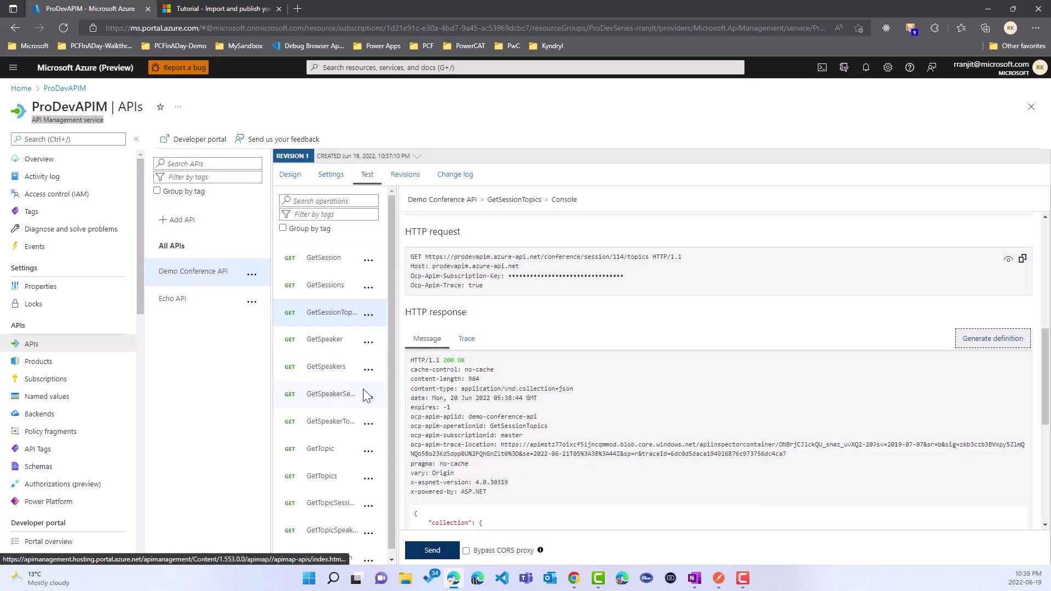
Step: Test the GetSpeakers operation without parameters and create a definition named GetSpeakers from its response, saved as the response's definition
{"action": "left_click", "coordinate": [335, 374]}
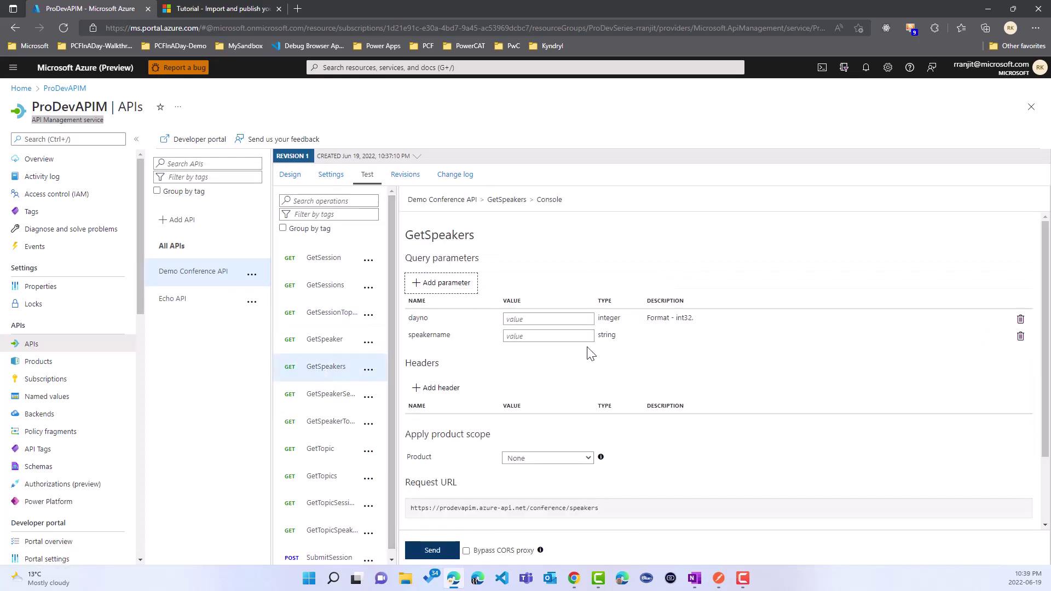
{"action": "scroll", "coordinate": [563, 415], "scroll_direction": "down", "scroll_amount": 2}
{"action": "left_click", "coordinate": [433, 550]}
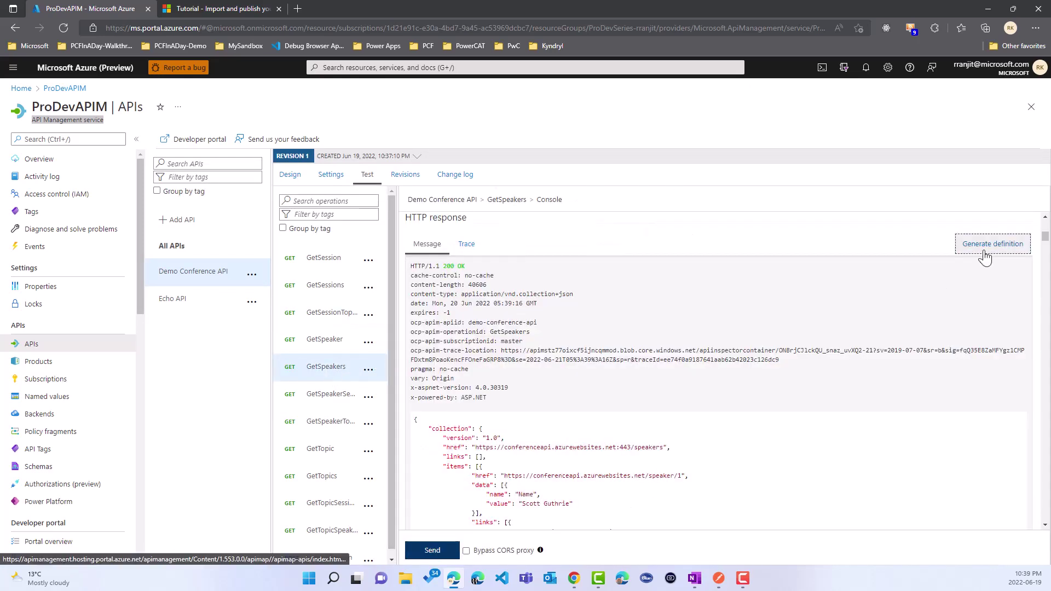
{"action": "left_click", "coordinate": [988, 245]}
{"action": "type", "text": "GetSpeakers"}
{"action": "left_click", "coordinate": [457, 446]}
{"action": "left_click", "coordinate": [743, 505]}
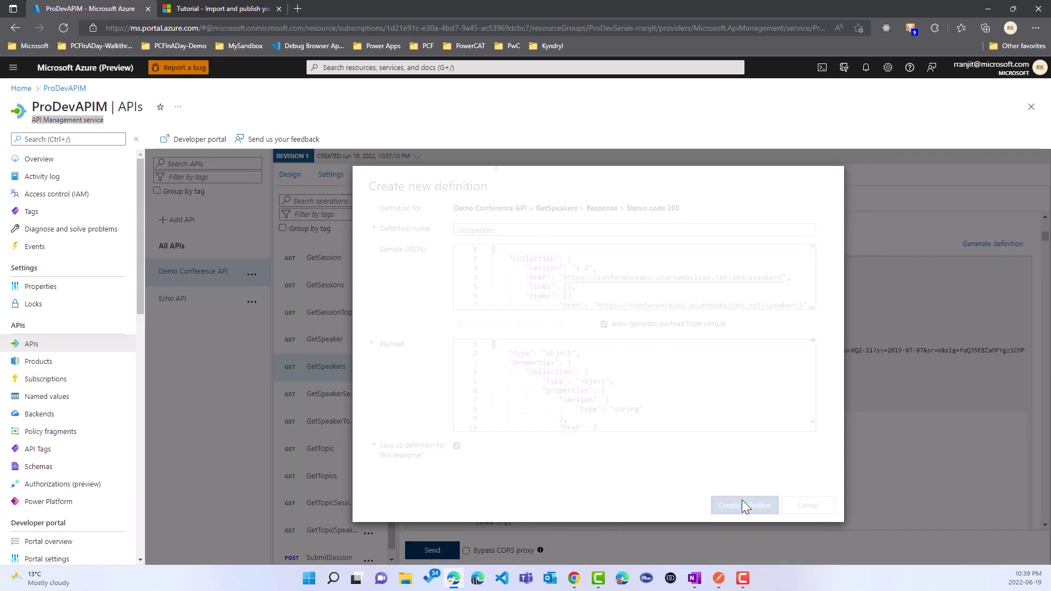
Step: Test the GetSpeakerSessions operation with id 1 and create a definition named GetSpeakerSessions, saved as the response's definition
{"action": "left_click", "coordinate": [315, 395]}
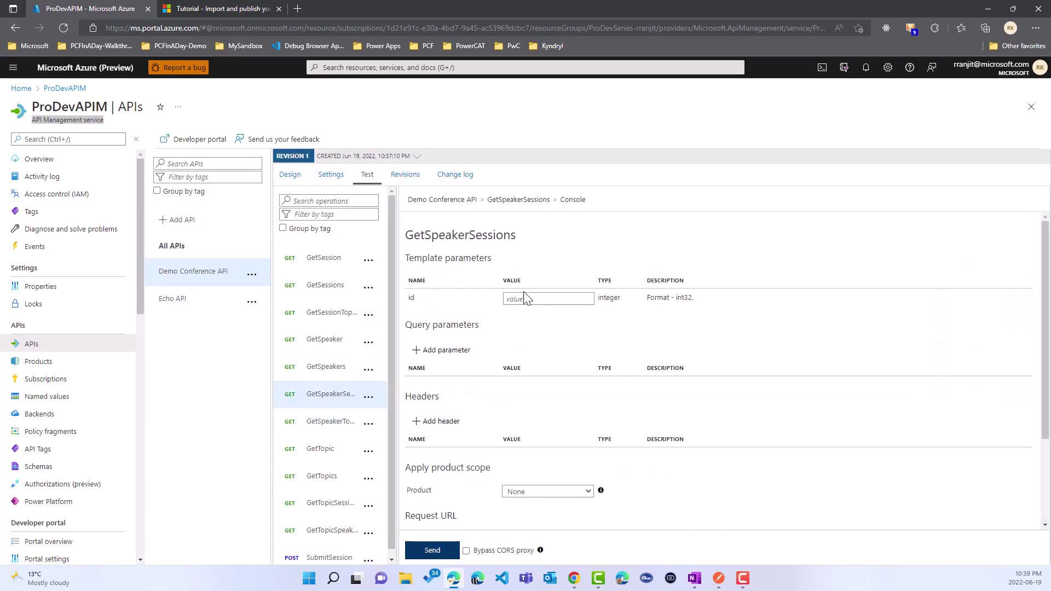
{"action": "left_click", "coordinate": [528, 298]}
{"action": "type", "text": "1"}
{"action": "left_click", "coordinate": [432, 550]}
{"action": "left_click", "coordinate": [988, 244]}
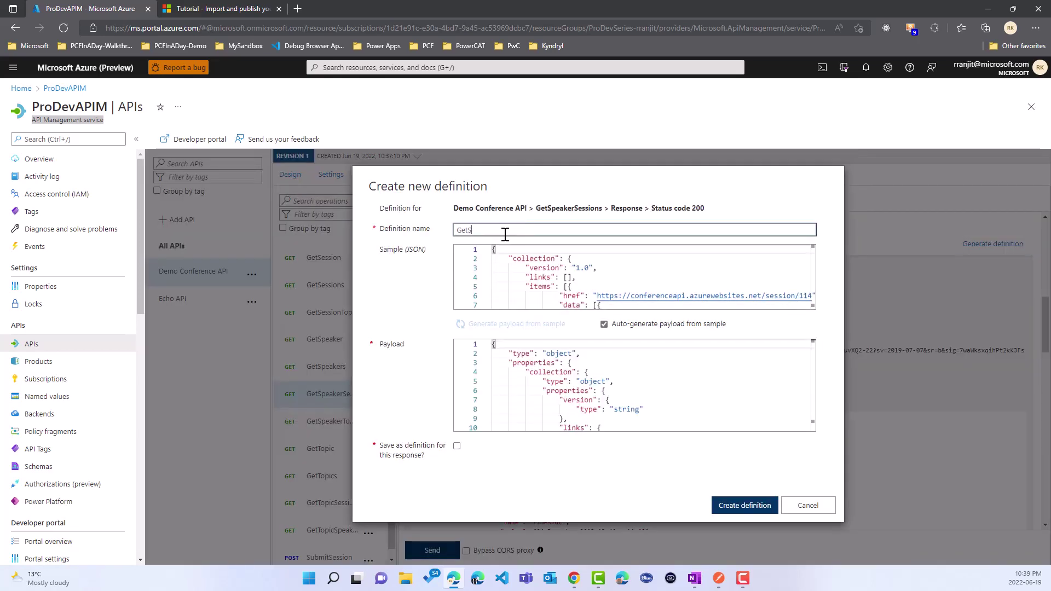
{"action": "type", "text": "GetSpeakerSessions"}
{"action": "left_click", "coordinate": [456, 445]}
{"action": "left_click", "coordinate": [744, 505]}
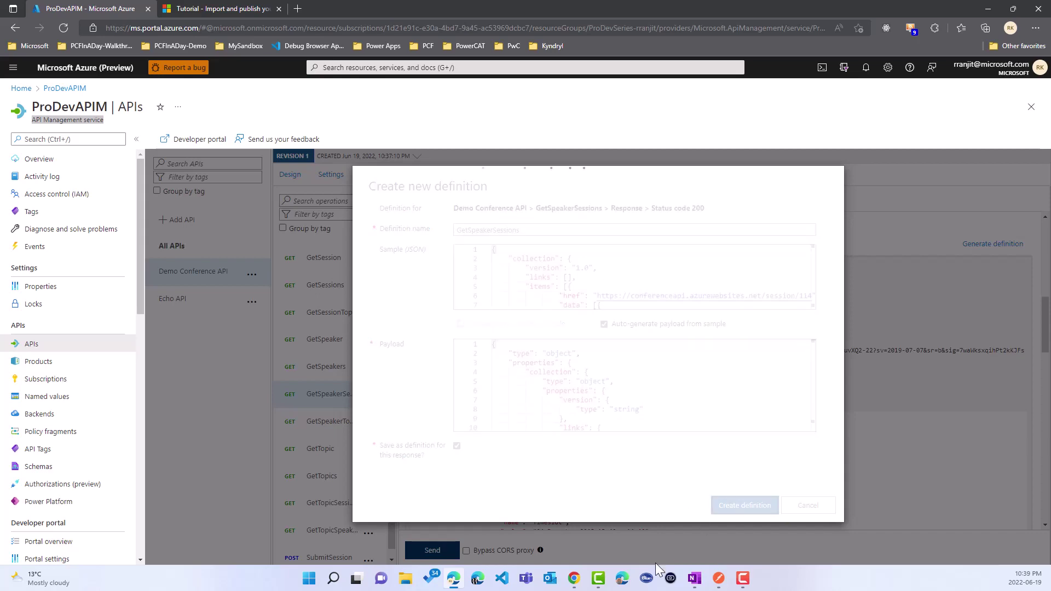
Step: Test the GetSpeakerTopics operation with id 1 and generate a definition from its response
{"action": "left_click", "coordinate": [368, 423]}
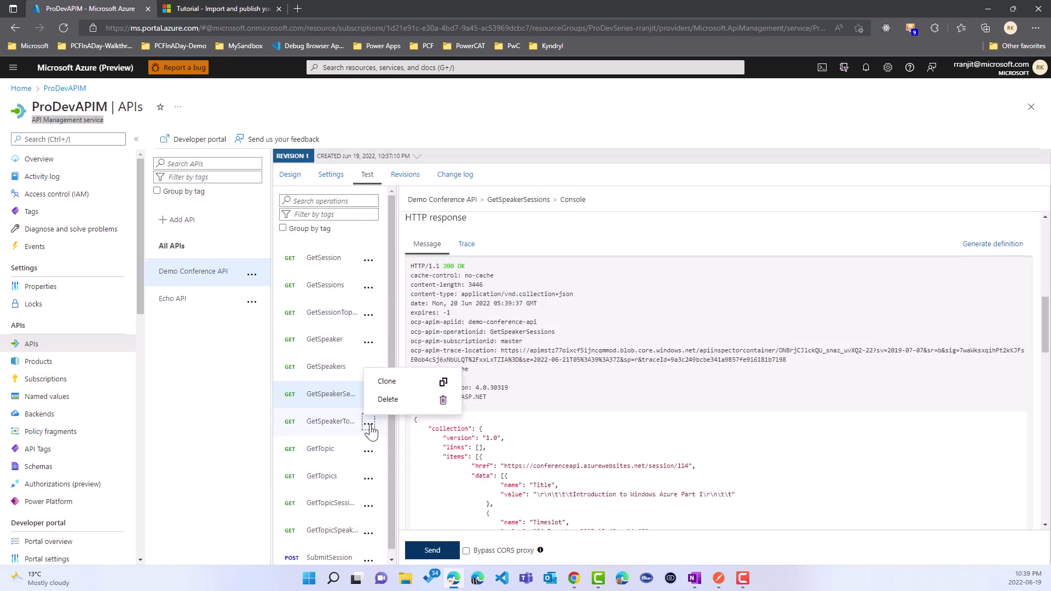
{"action": "left_click", "coordinate": [327, 421]}
{"action": "left_click", "coordinate": [438, 550]}
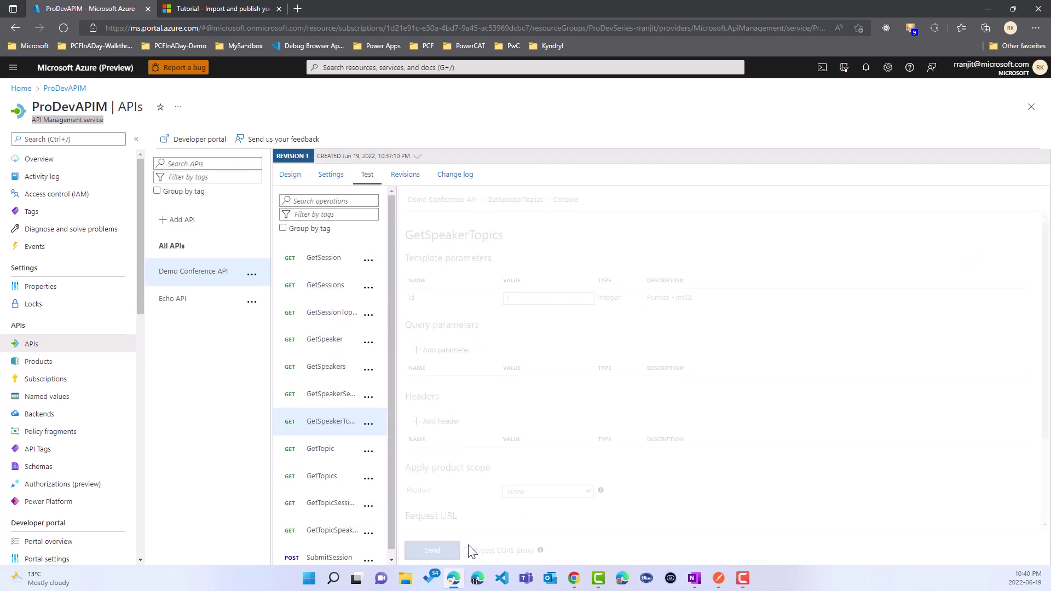
{"action": "left_click", "coordinate": [994, 244]}
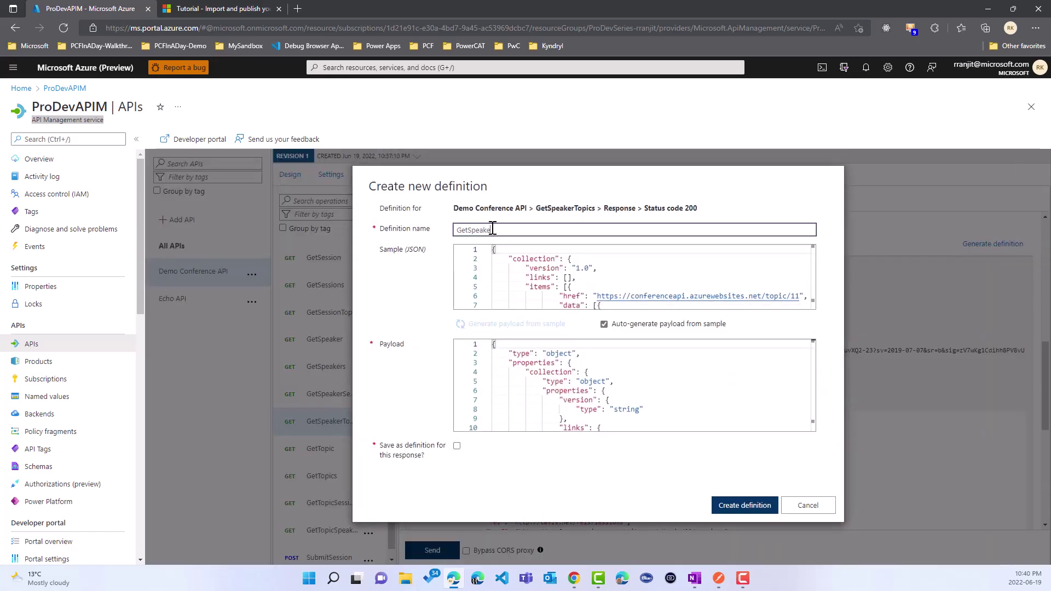
{"action": "key", "text": "Escape"}
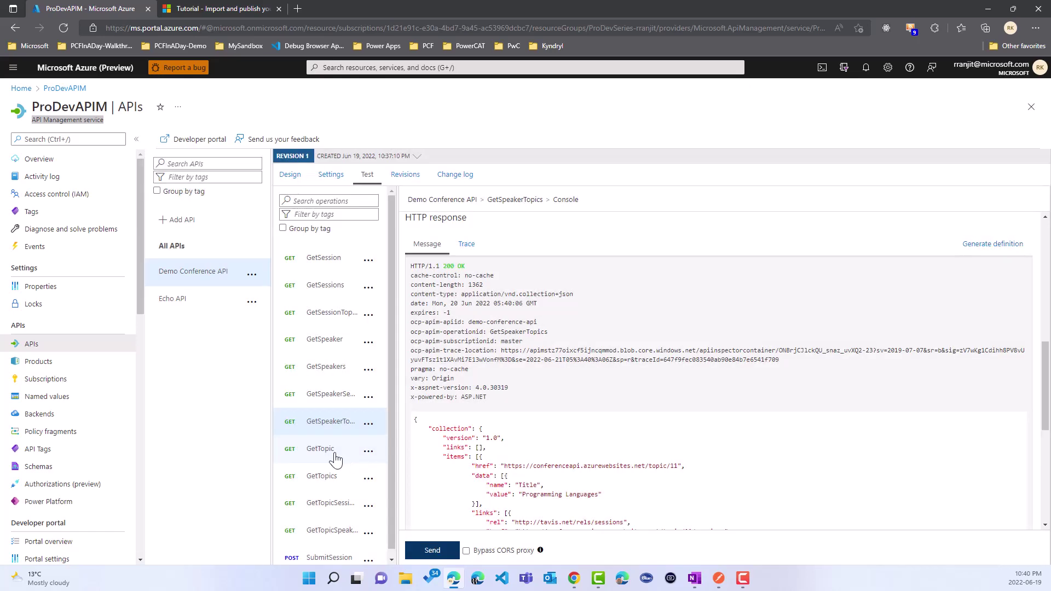
Step: Test the GetTopic operation with id 1 and review its response
{"action": "left_click", "coordinate": [322, 454]}
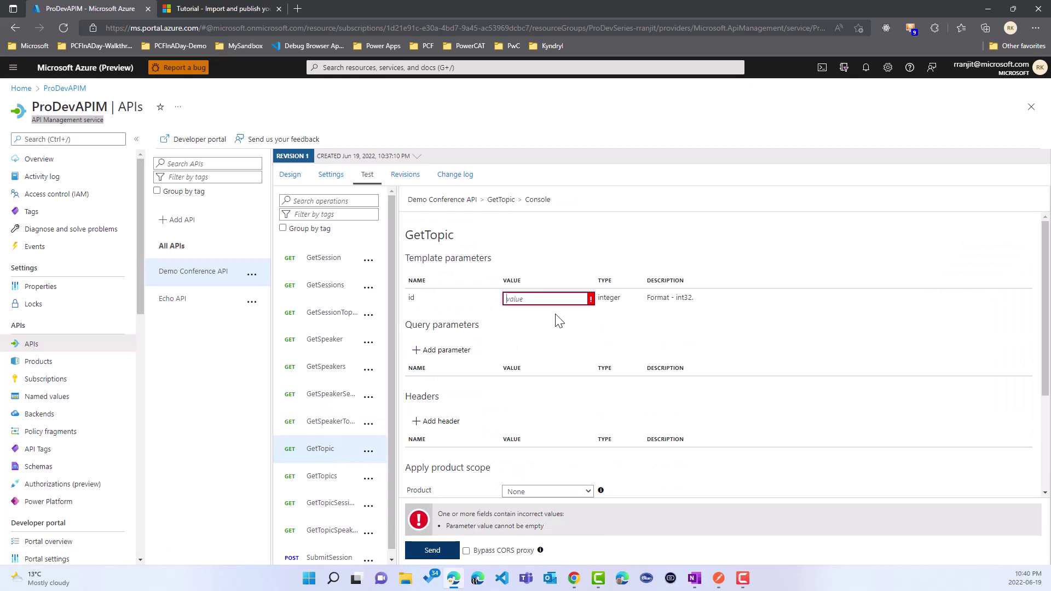
{"action": "type", "text": "1"}
{"action": "key", "text": "Return"}
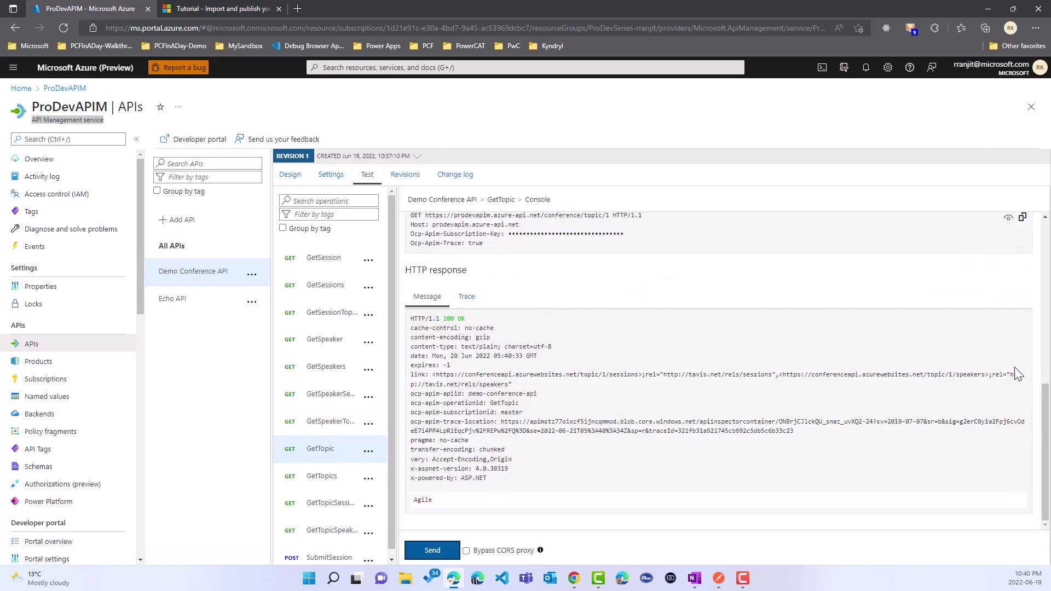
Step: Test the GetTopics operation without parameters and create a definition named GetTopics from its response
{"action": "left_click", "coordinate": [329, 480]}
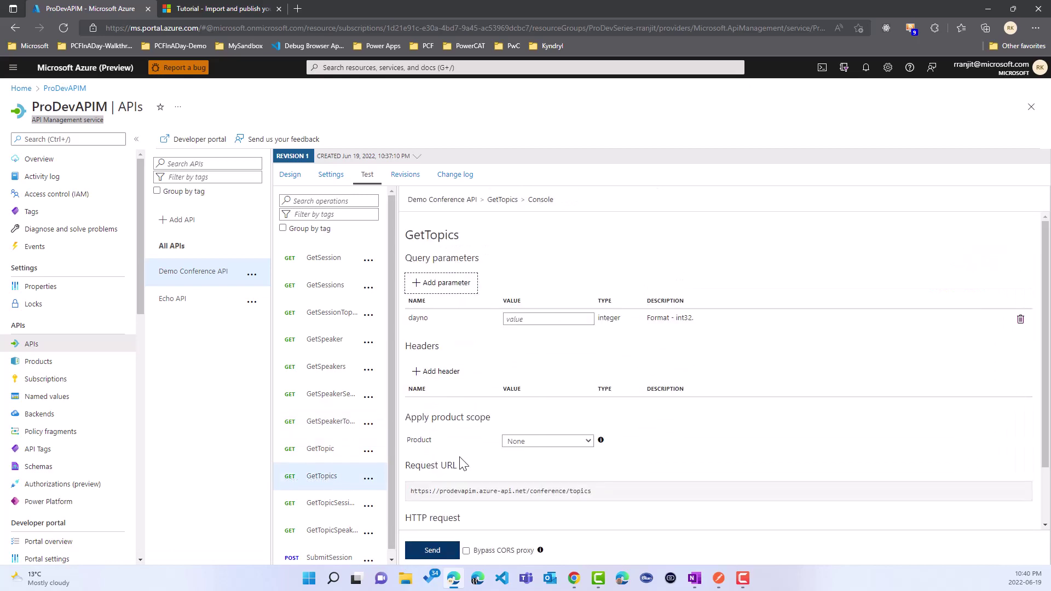
{"action": "left_click", "coordinate": [428, 551]}
{"action": "left_click", "coordinate": [992, 243]}
{"action": "left_click", "coordinate": [480, 230]}
{"action": "type", "text": "G"}
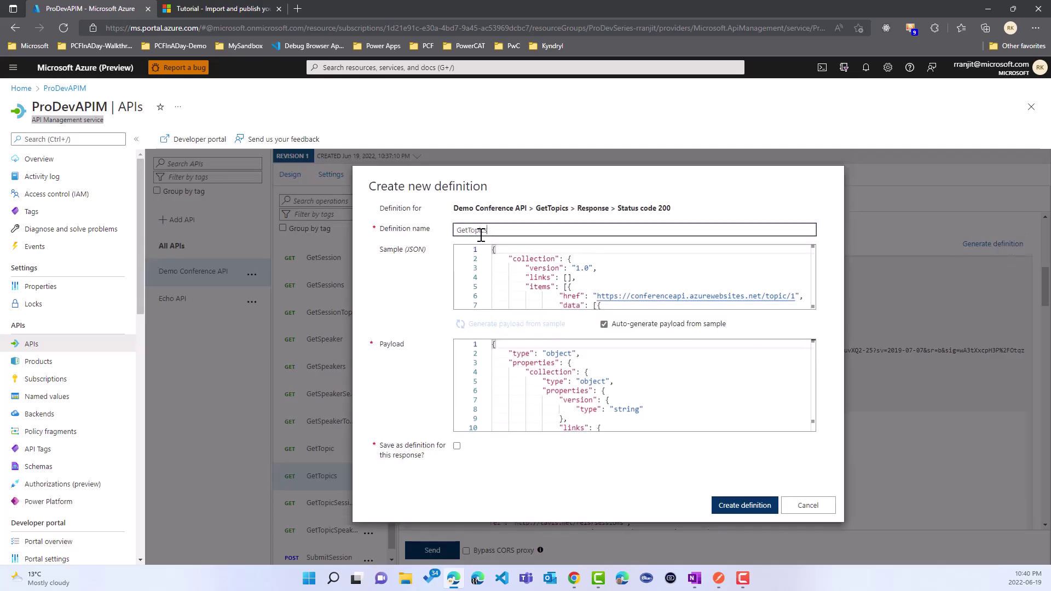
{"action": "type", "text": "etTopics"}
{"action": "left_click", "coordinate": [722, 506]}
Step: Test the GetTopicSessions operation with id 1 and create a definition from its response, saved as the response's definition
{"action": "left_click", "coordinate": [331, 499]}
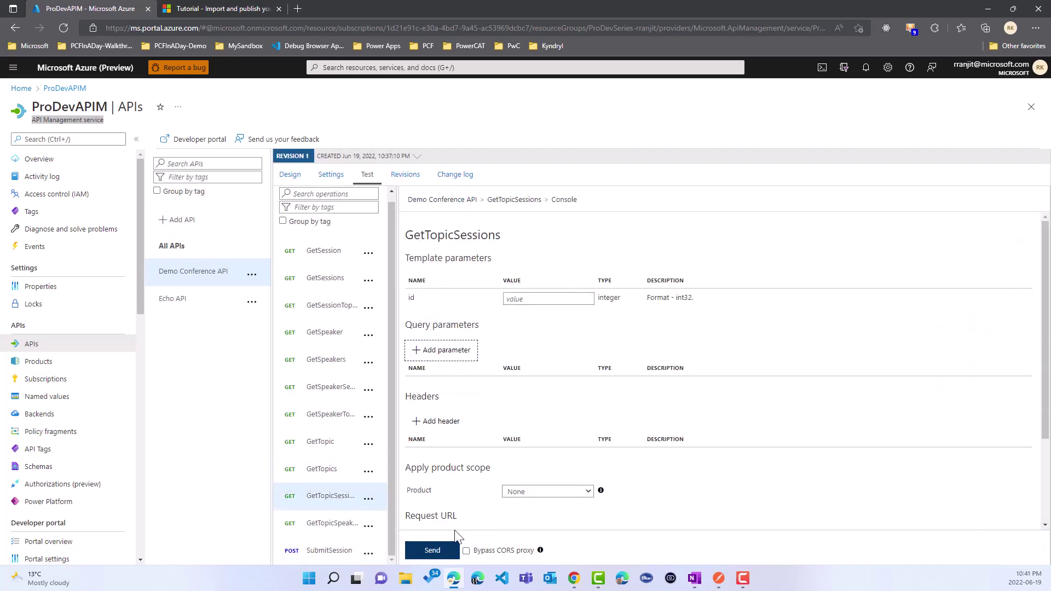
{"action": "left_click", "coordinate": [432, 550]}
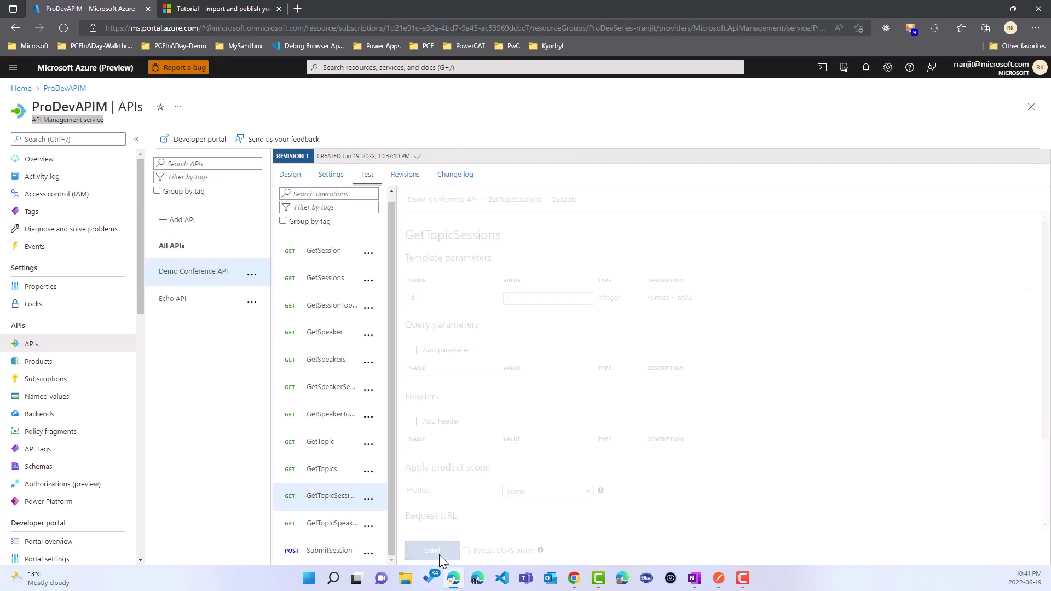
{"action": "left_click", "coordinate": [983, 248]}
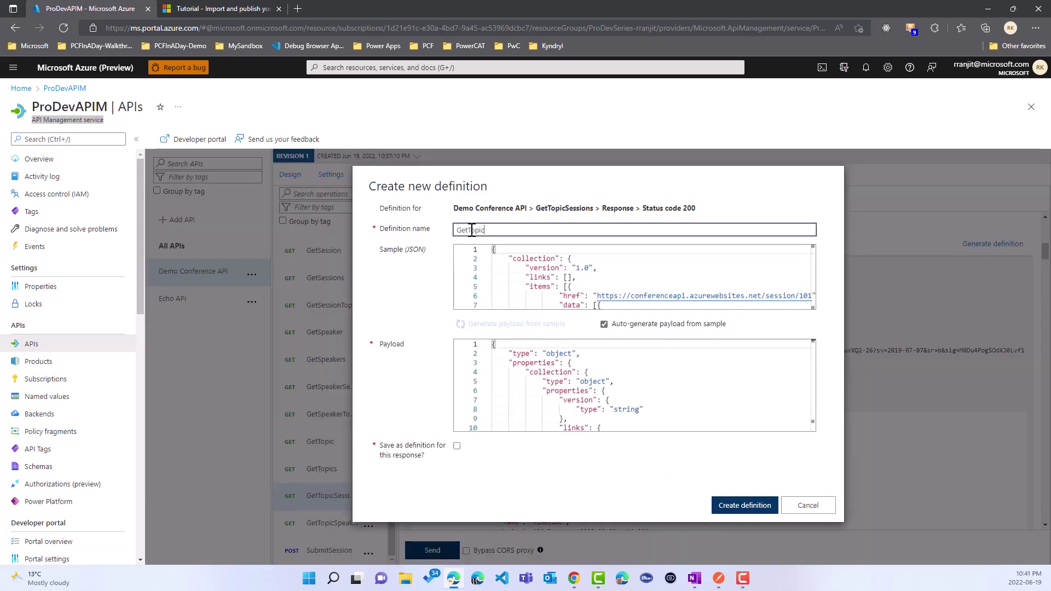
{"action": "left_click", "coordinate": [457, 446]}
{"action": "left_click", "coordinate": [753, 505]}
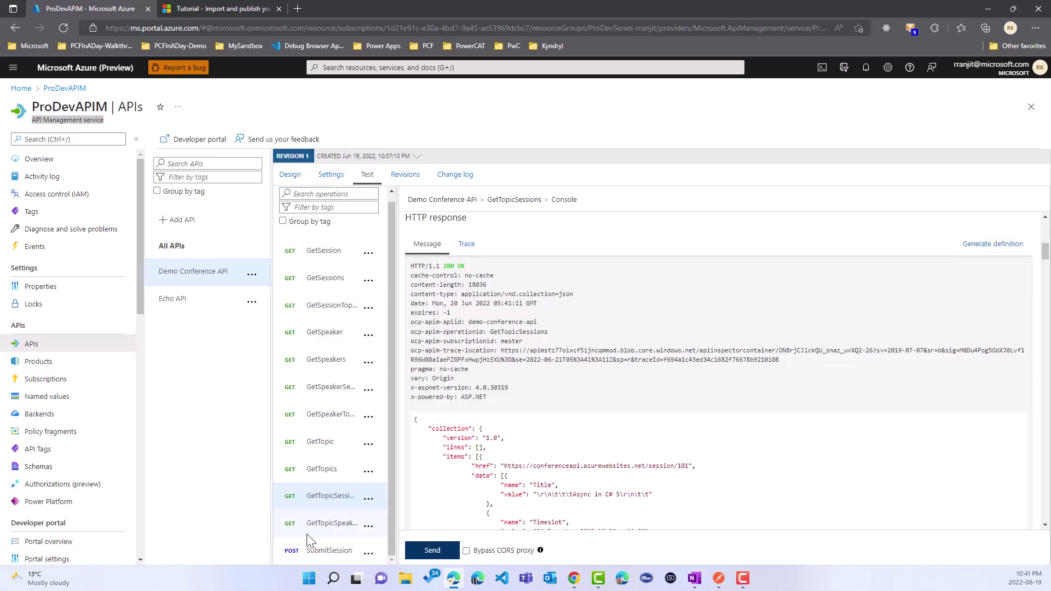
Step: Test the GetTopicSpeakers operation with id 1 and create a definition named GetTopicSpeakers from its response
{"action": "left_click", "coordinate": [332, 523]}
{"action": "left_click", "coordinate": [432, 550]}
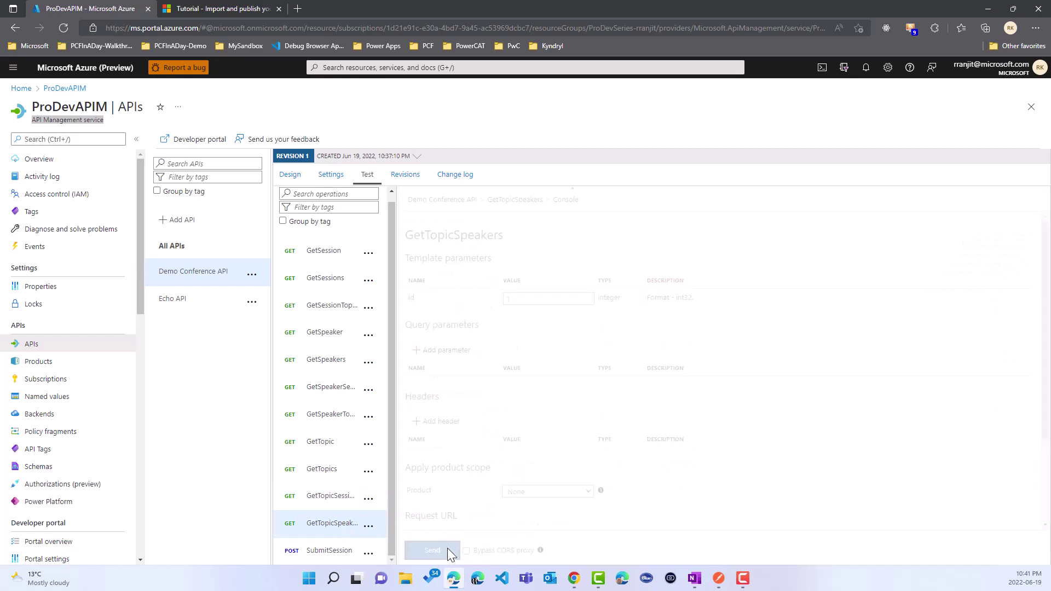
{"action": "left_click", "coordinate": [993, 244]}
{"action": "left_click", "coordinate": [522, 232]}
{"action": "type", "text": "GetTopicSpeakers"}
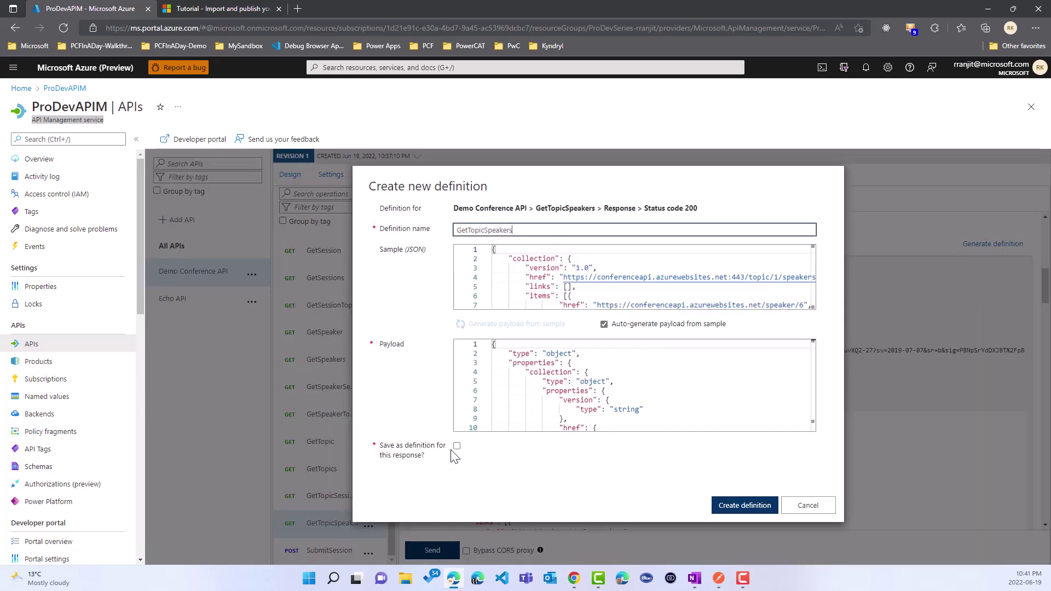
{"action": "key", "text": "Return"}
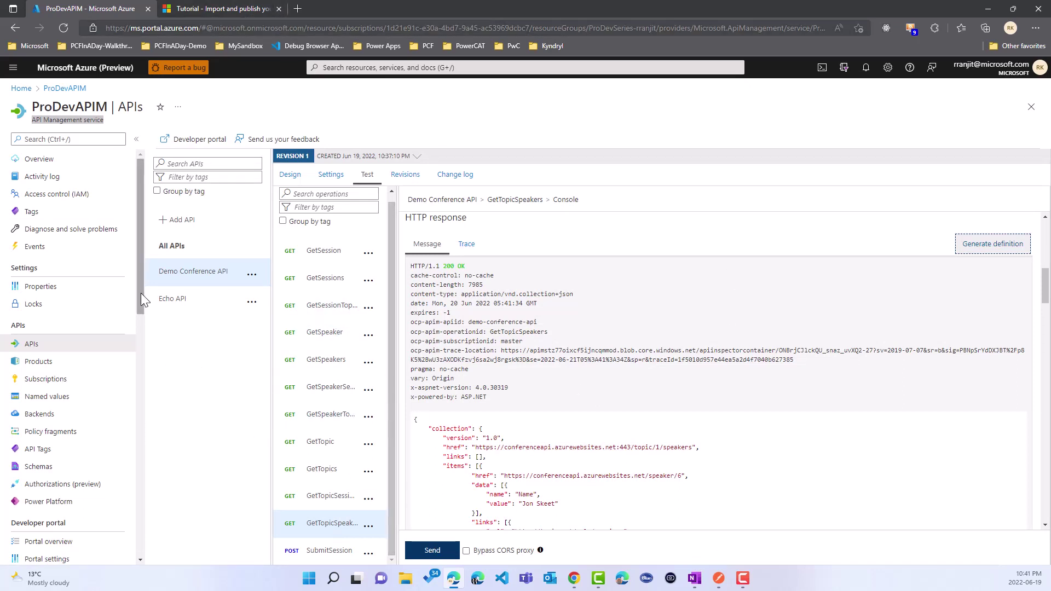
Step: Start creating a Power Platform connector from the API Management service and select Demo Conference API as its API
{"action": "left_click_drag", "start_coordinate": [140, 291], "coordinate": [138, 337]}
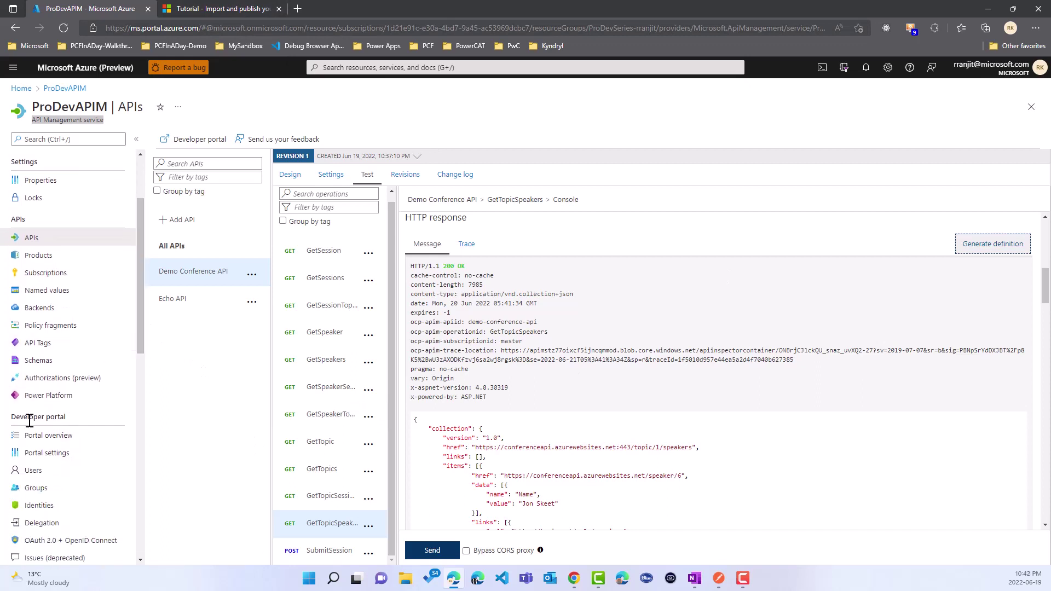
{"action": "left_click", "coordinate": [44, 400]}
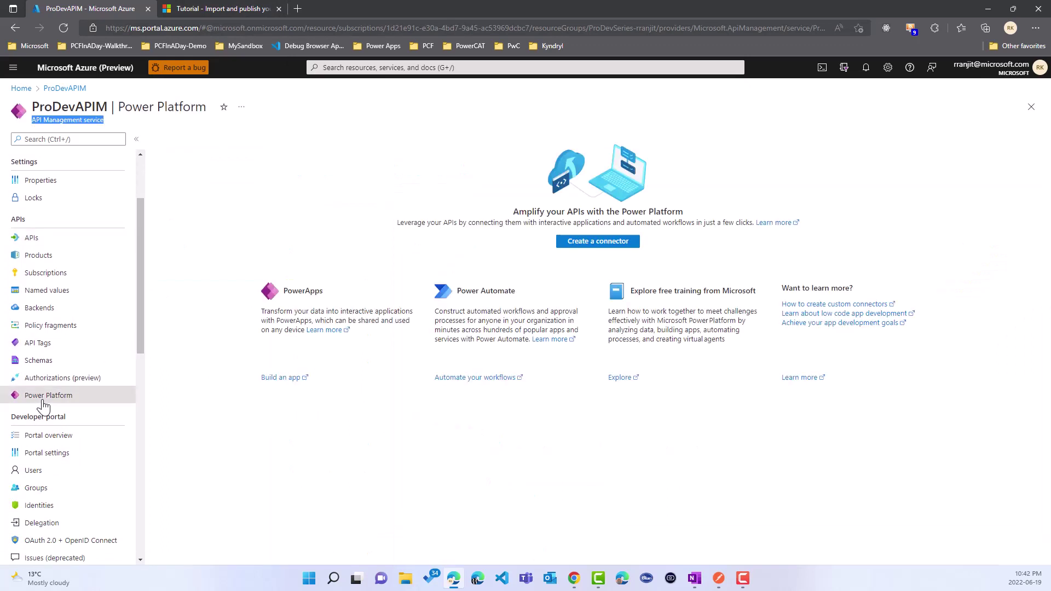
{"action": "left_click", "coordinate": [615, 245]}
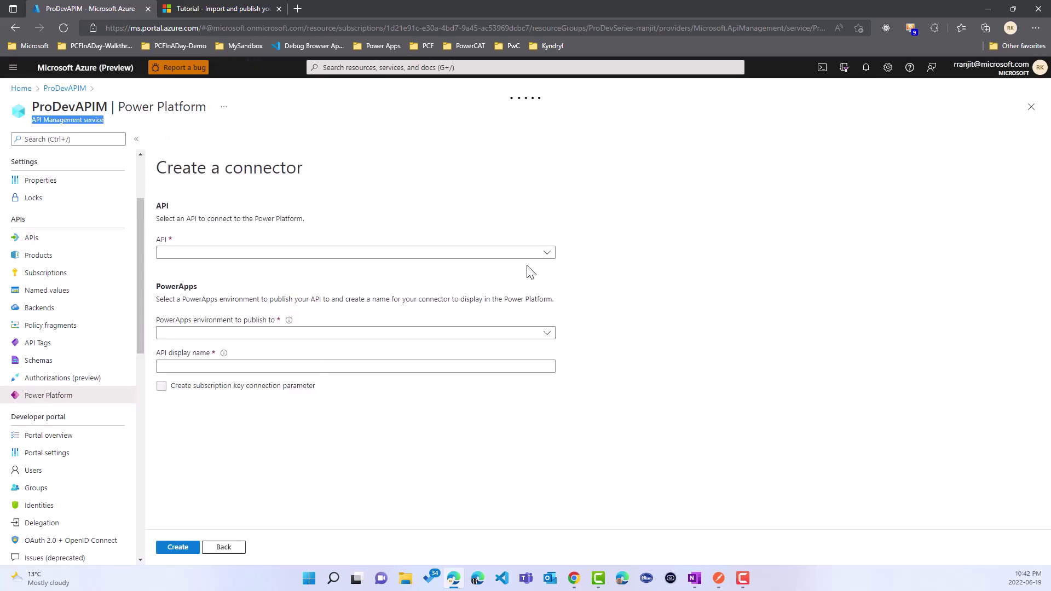
{"action": "left_click", "coordinate": [546, 255]}
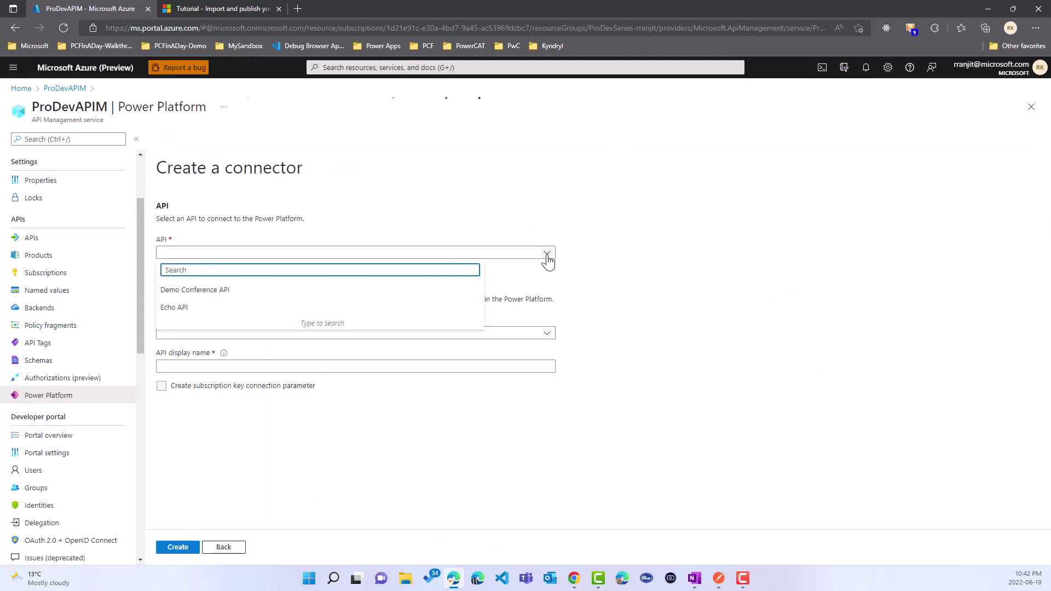
{"action": "left_click", "coordinate": [193, 290]}
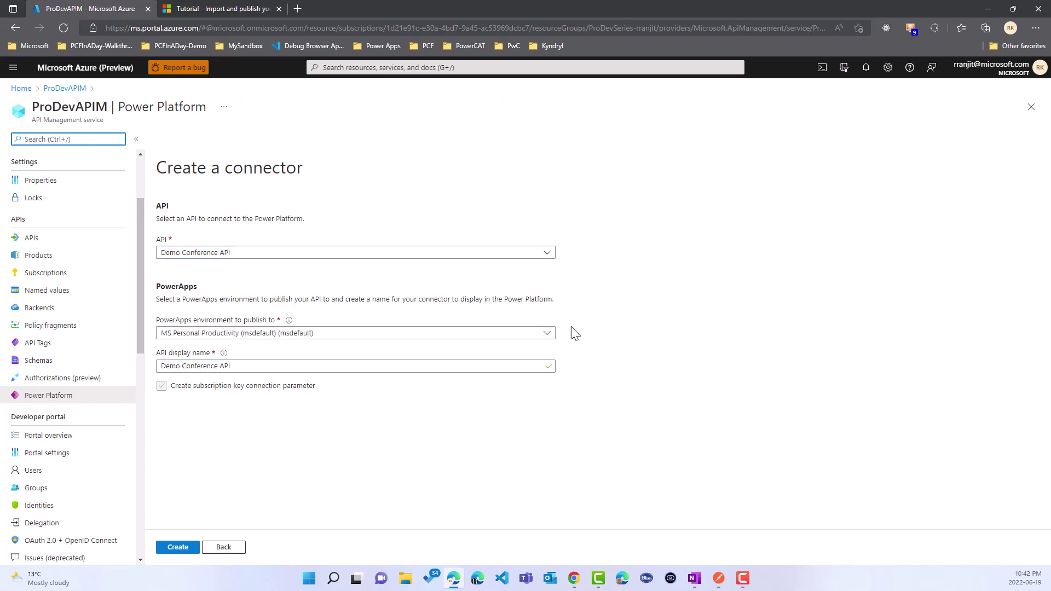
{"action": "left_click", "coordinate": [303, 10]}
{"action": "left_click", "coordinate": [279, 30]}
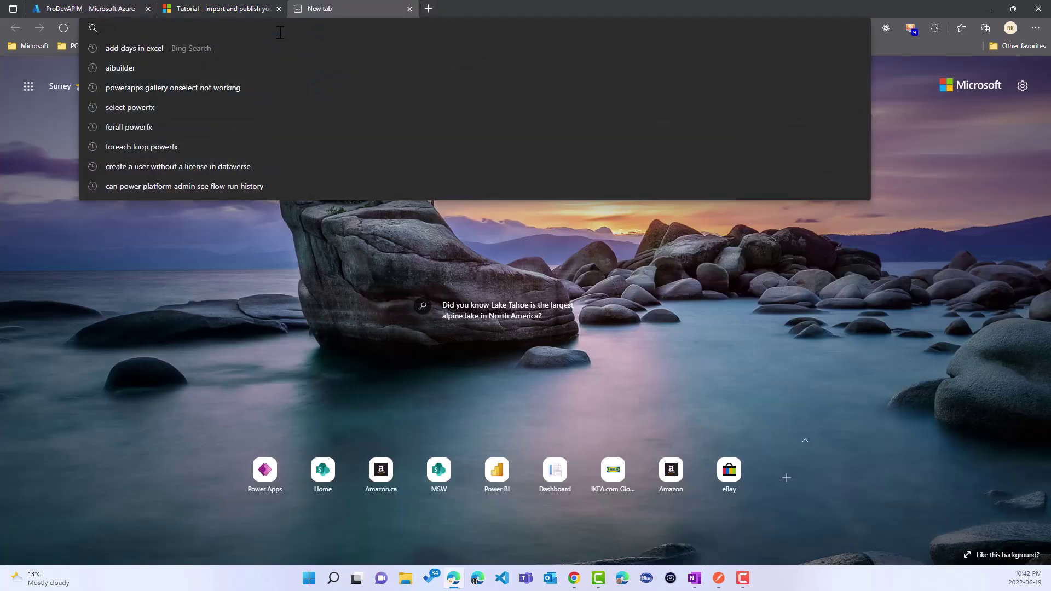
{"action": "type", "text": "maker"}
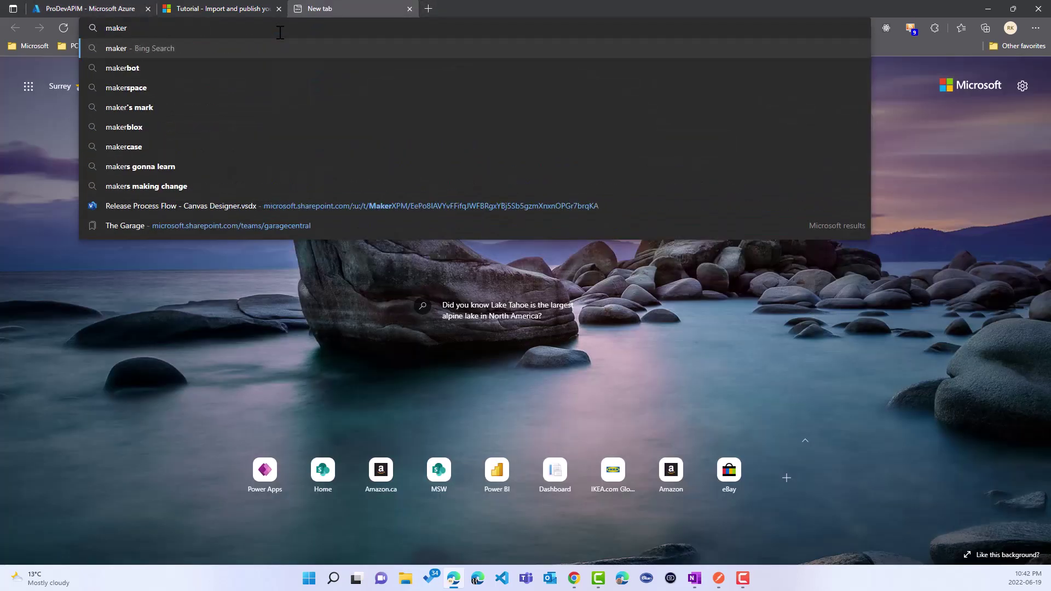
{"action": "key", "text": "BackSpace"}
{"action": "type", "text": ".powra"}
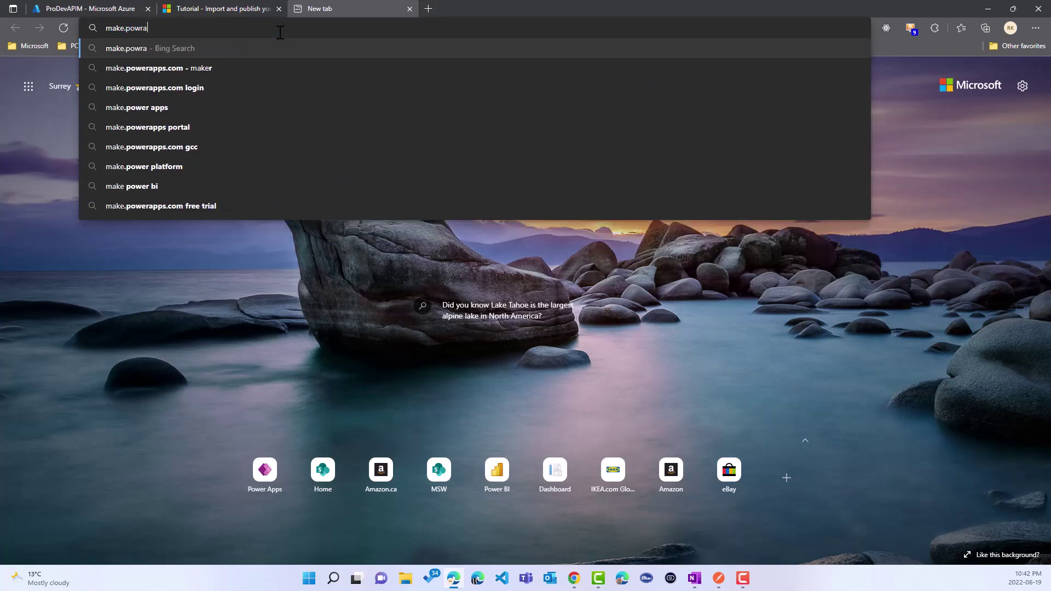
{"action": "type", "text": "pps.com"}
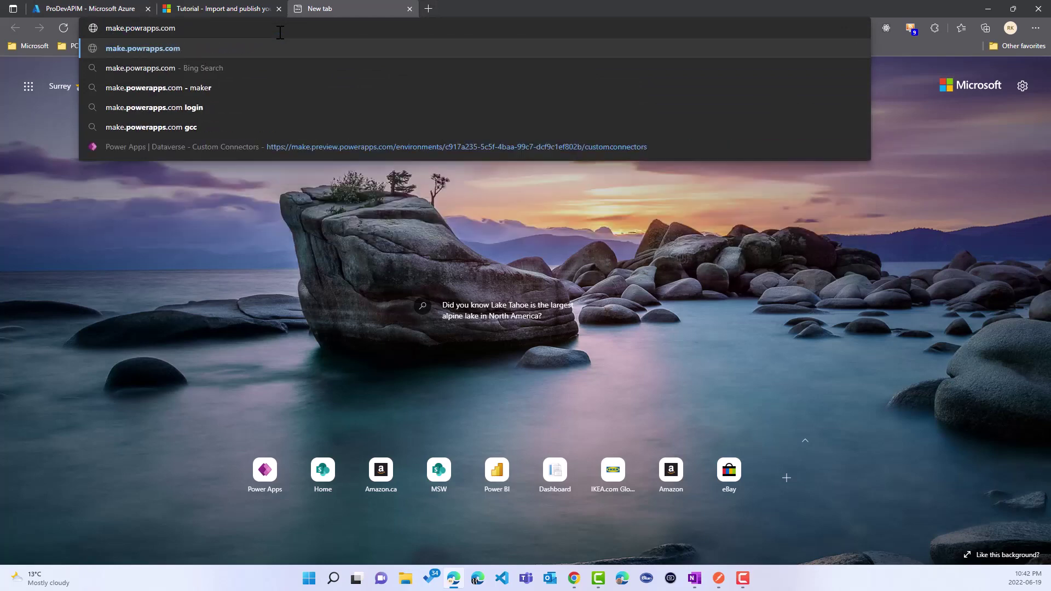
{"action": "key", "text": "ctrl+shift+Left"}
{"action": "key", "text": "ctrl+shift+Left"}
{"action": "key", "text": "ctrl+shift+Left"}
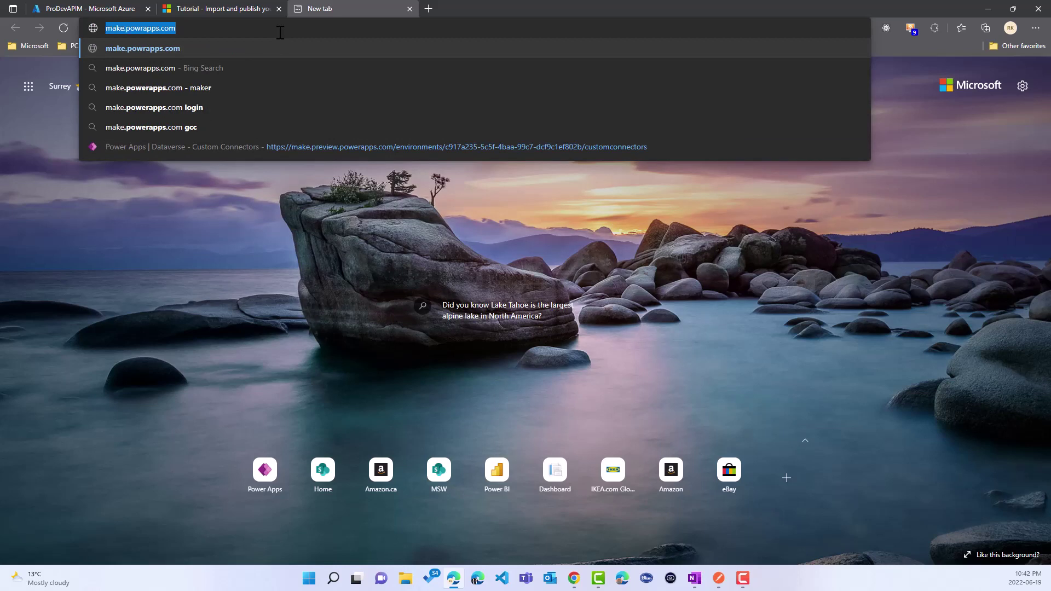
{"action": "left_click", "coordinate": [410, 9]}
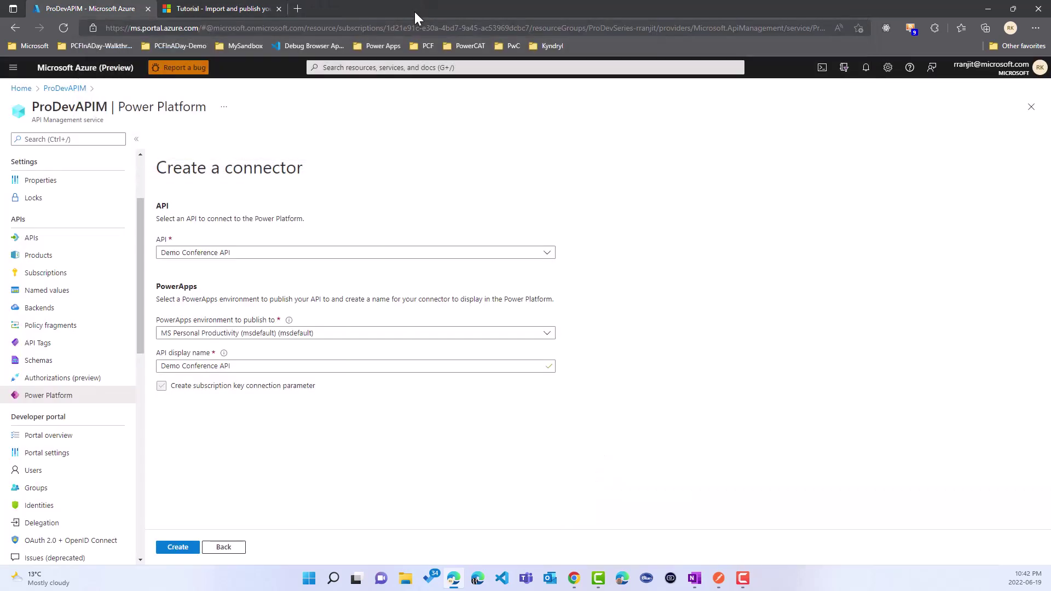
Step: Open make.powerapps.com in a new browser tab and go to the Dataverse custom connectors
{"action": "left_click", "coordinate": [297, 9]}
{"action": "type", "text": "mak"}
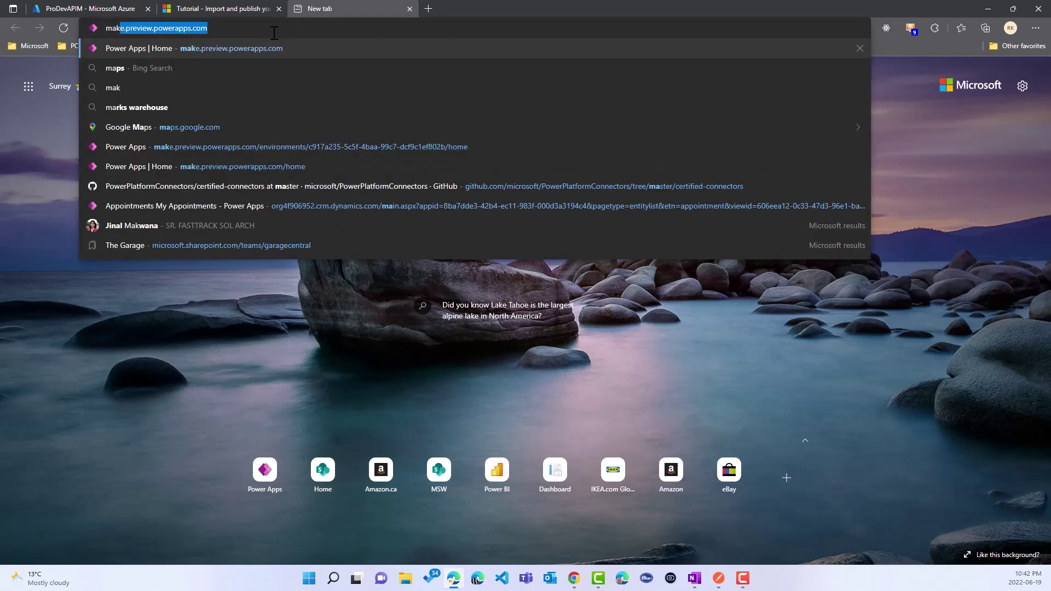
{"action": "type", "text": "e.powerapps.com"}
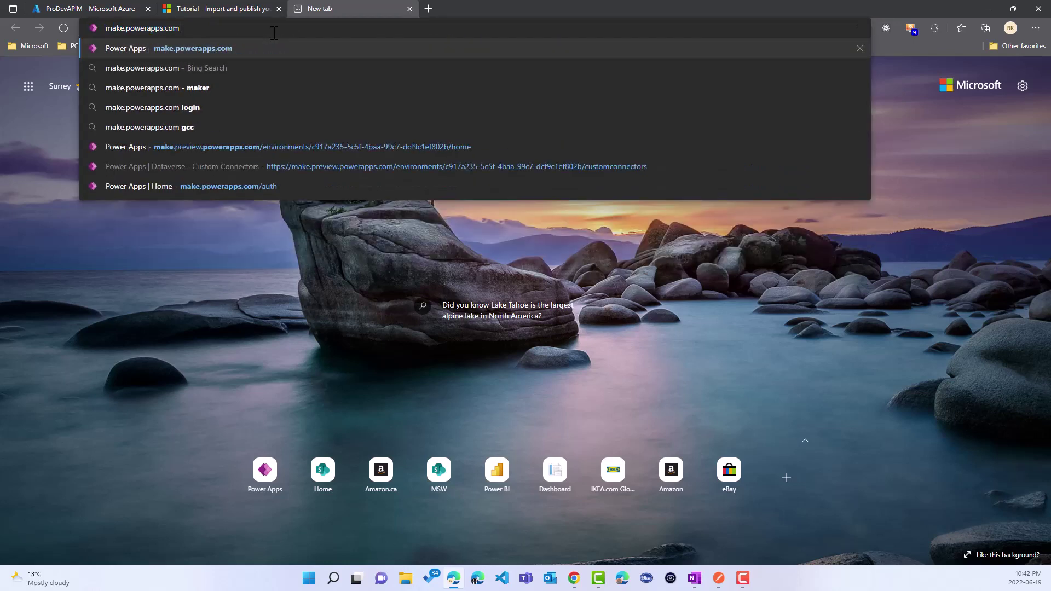
{"action": "key", "text": "Return"}
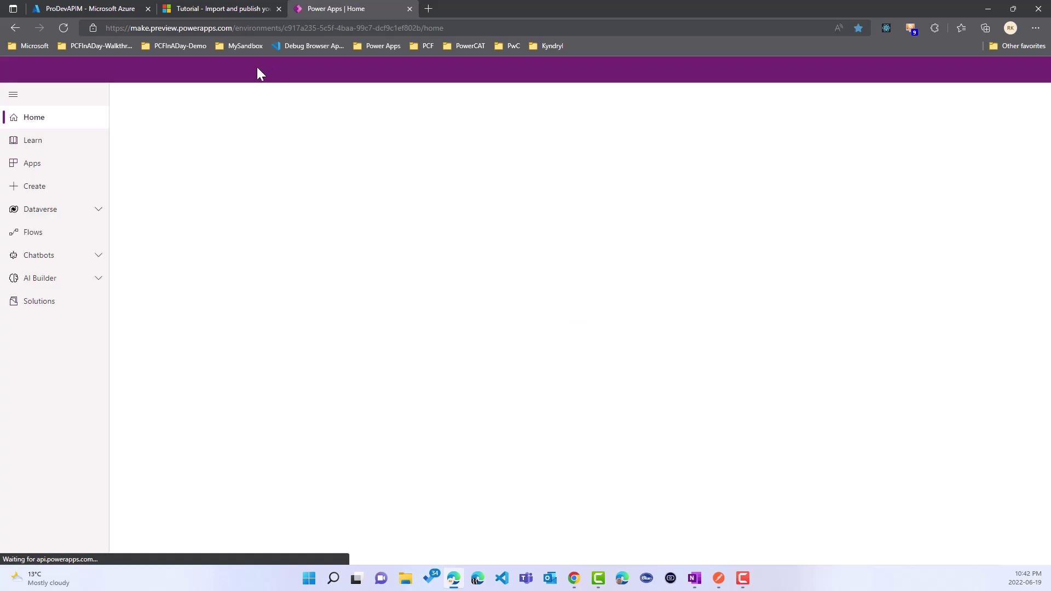
{"action": "left_click", "coordinate": [98, 209]}
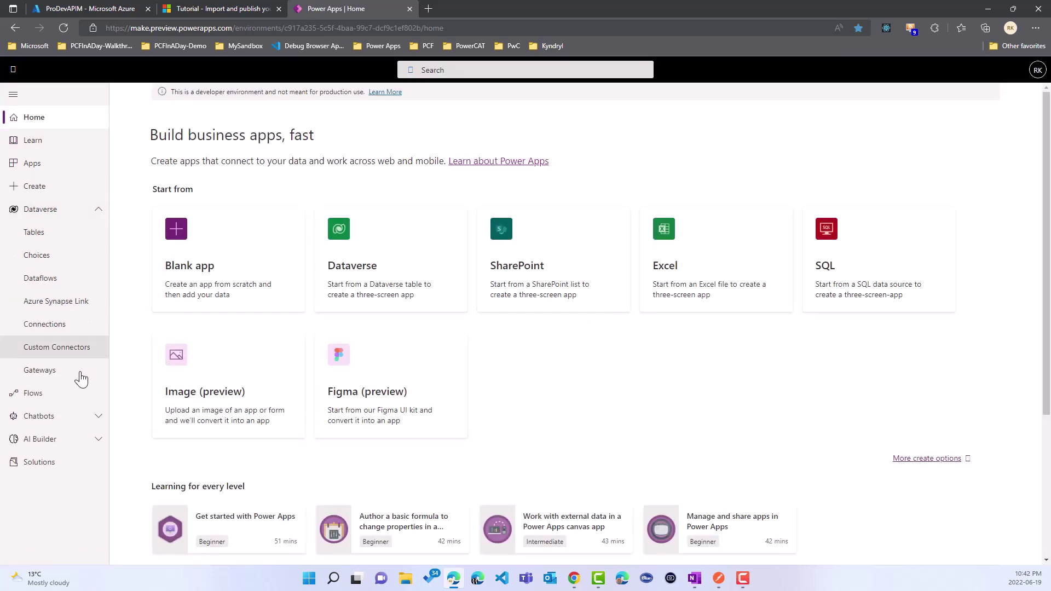
{"action": "left_click", "coordinate": [58, 353]}
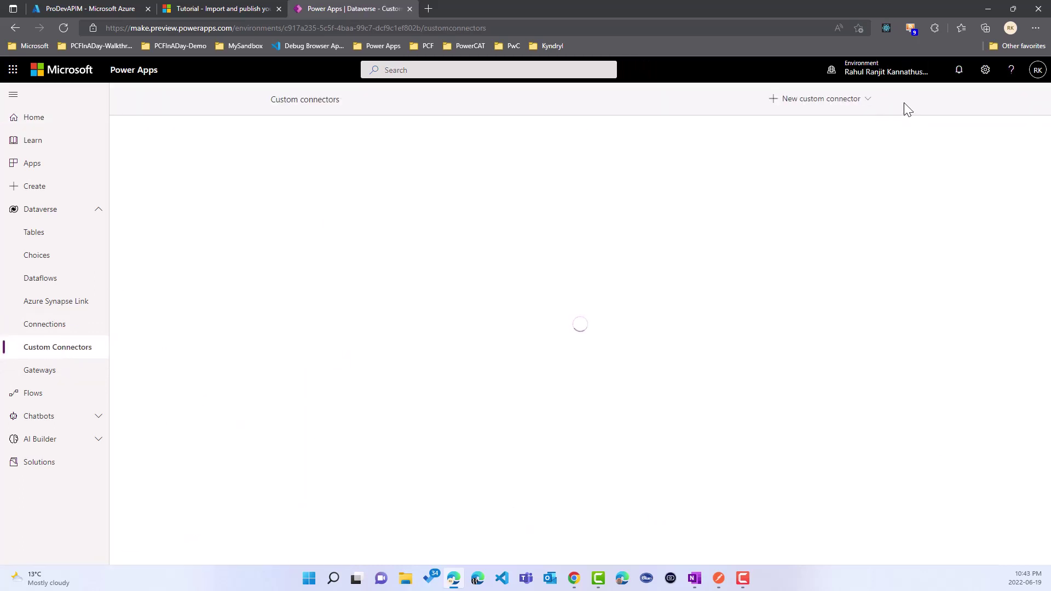
Step: Start a new custom connector from an Azure service and name it Contoso Conference AzureAPIM
{"action": "left_click", "coordinate": [858, 100]}
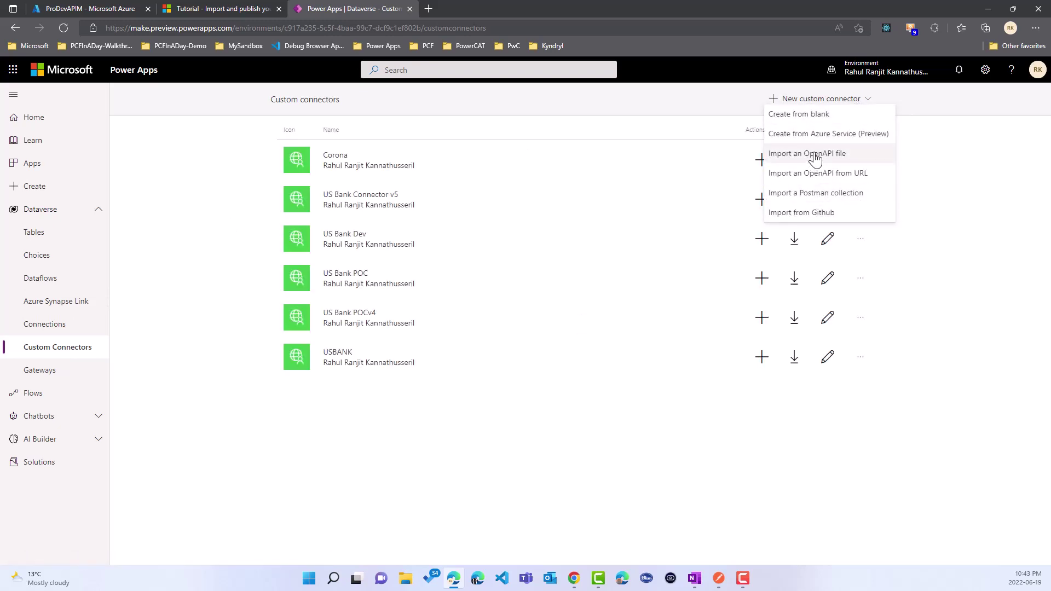
{"action": "left_click", "coordinate": [823, 135]}
{"action": "left_click", "coordinate": [437, 274]}
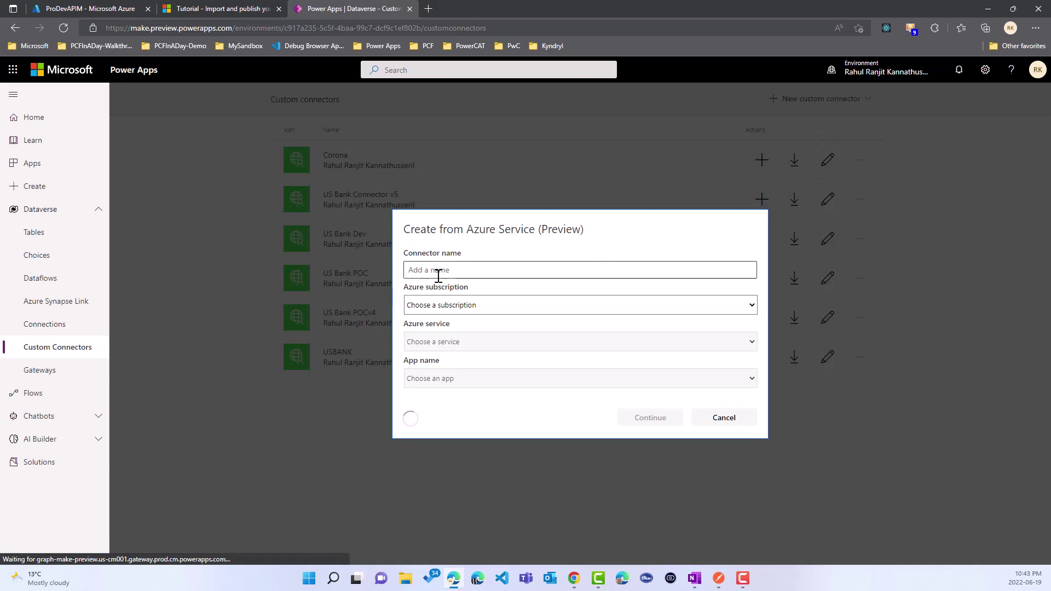
{"action": "type", "text": "Con"}
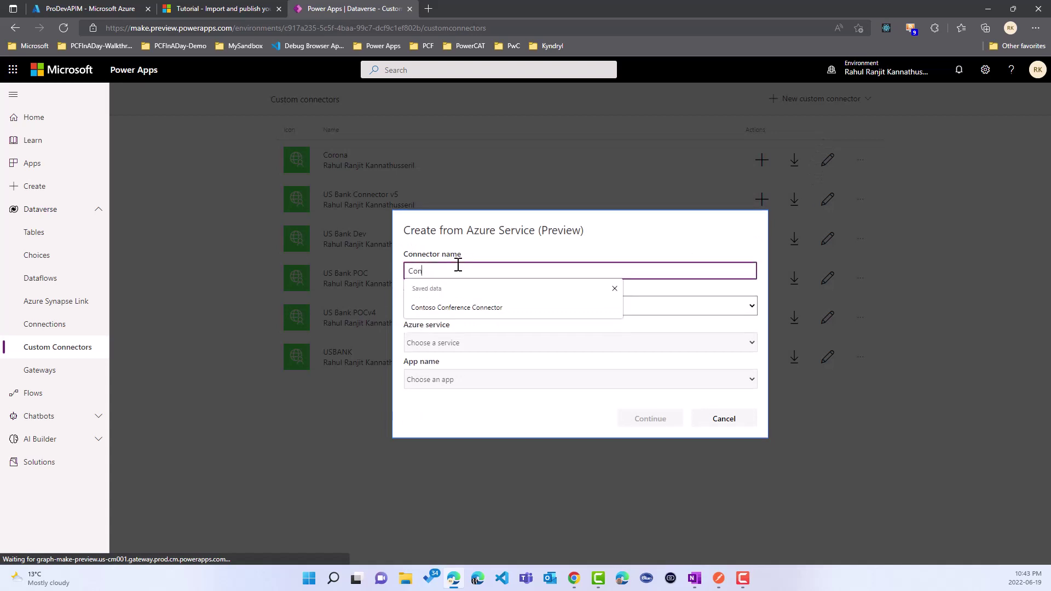
{"action": "type", "text": "toso Con "}
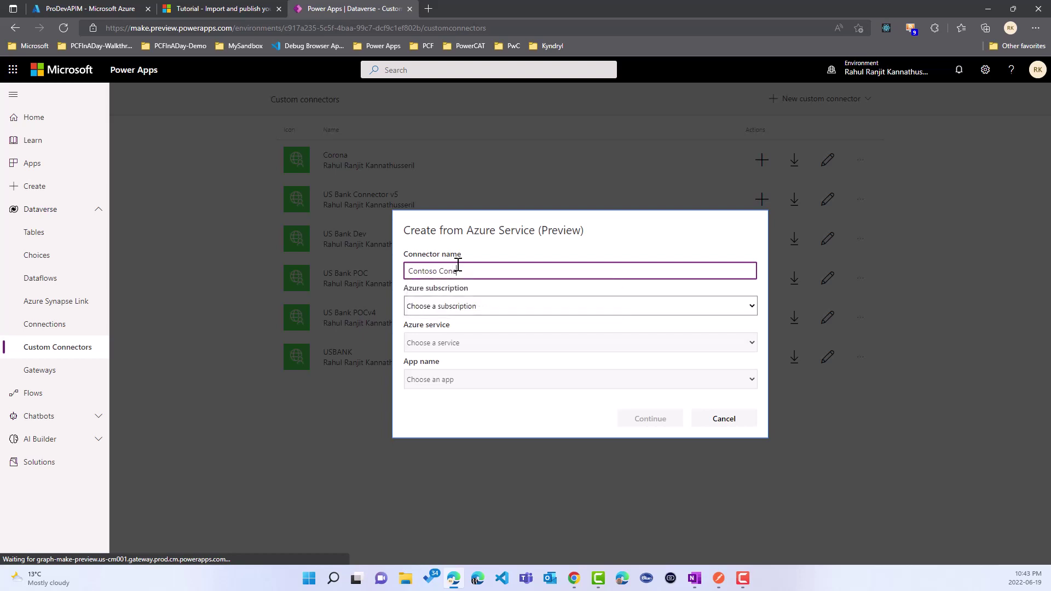
{"action": "type", "text": "erence"}
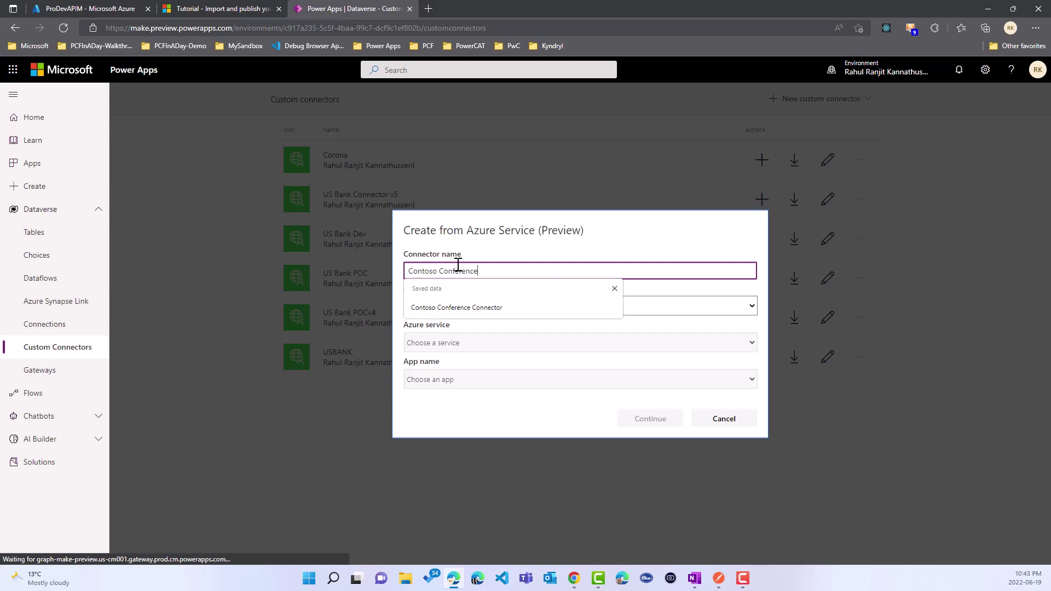
{"action": "type", "text": " AzureAPIM"}
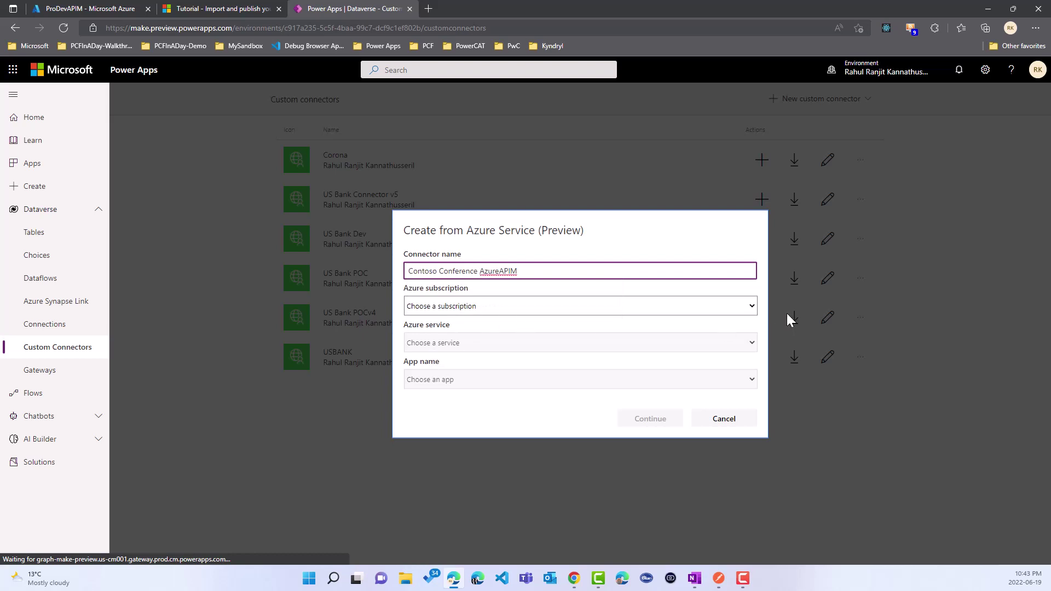
Step: Base the connector on the Power CAT Subscription's API Management service ProDevAPIM with demo-conference-api, and continue to its setup
{"action": "left_click", "coordinate": [755, 311]}
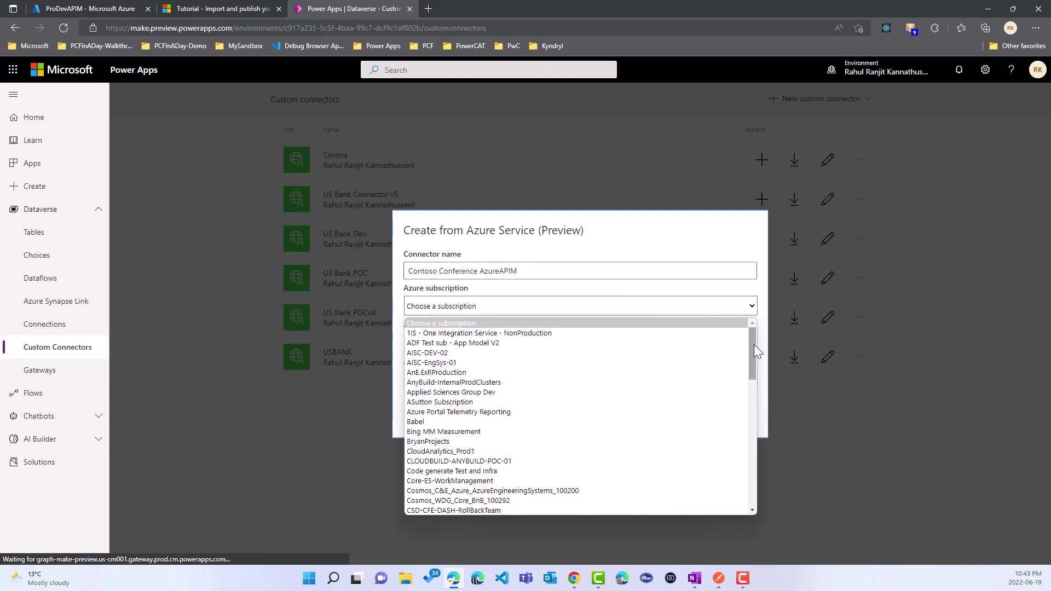
{"action": "left_click_drag", "start_coordinate": [753, 344], "coordinate": [744, 457]}
{"action": "left_click", "coordinate": [462, 405]}
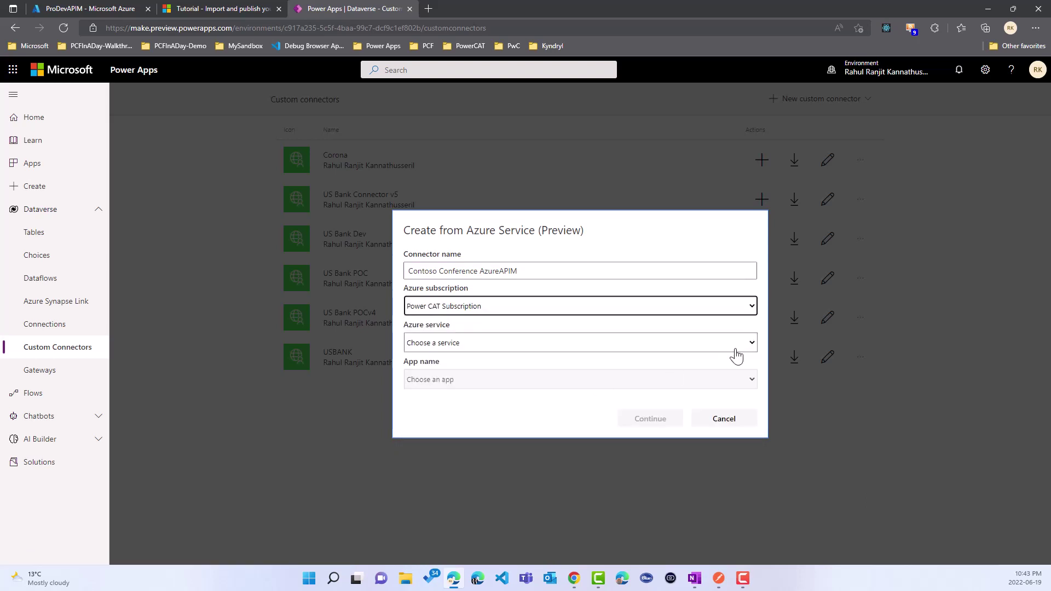
{"action": "left_click", "coordinate": [753, 349]}
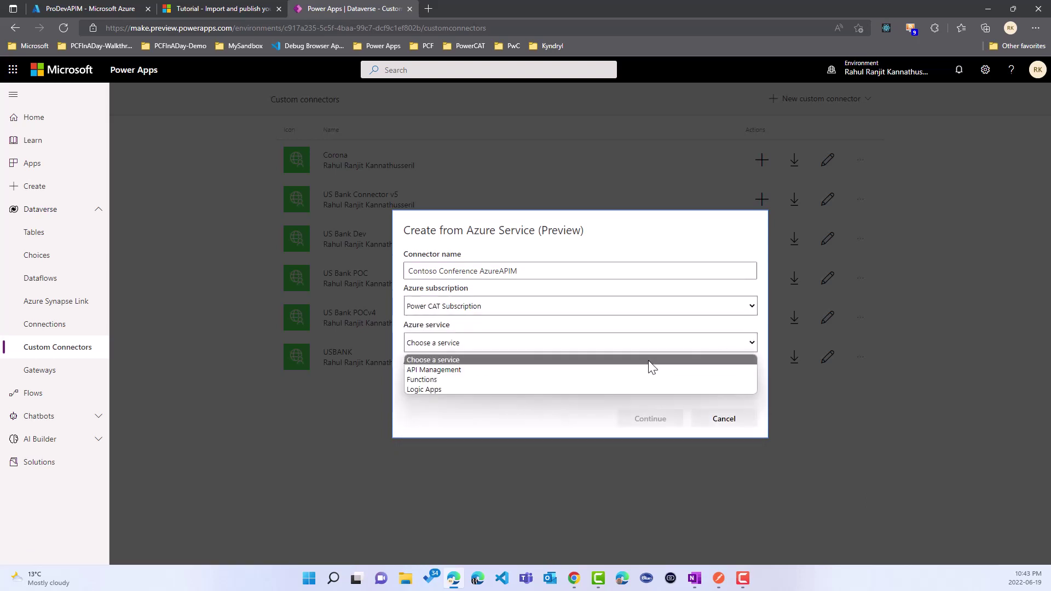
{"action": "left_click", "coordinate": [462, 367]}
{"action": "left_click", "coordinate": [750, 362]}
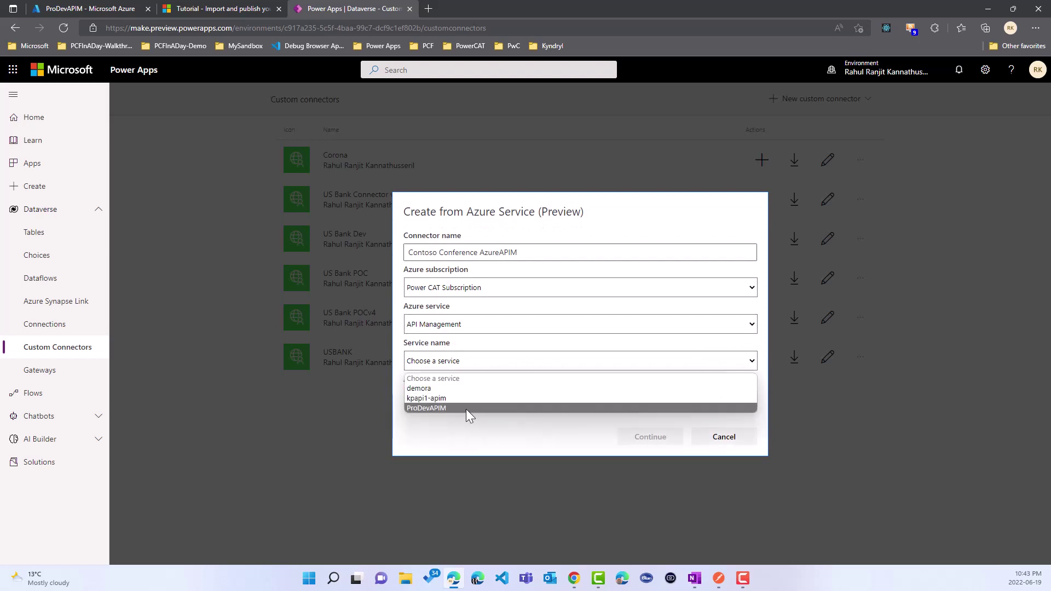
{"action": "left_click", "coordinate": [448, 408]}
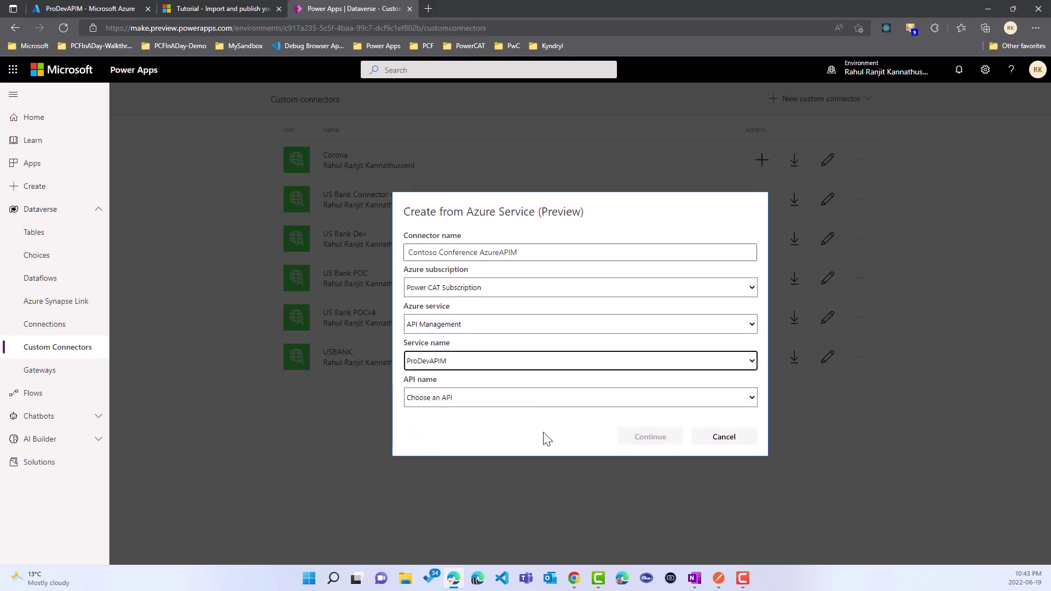
{"action": "left_click", "coordinate": [750, 399]}
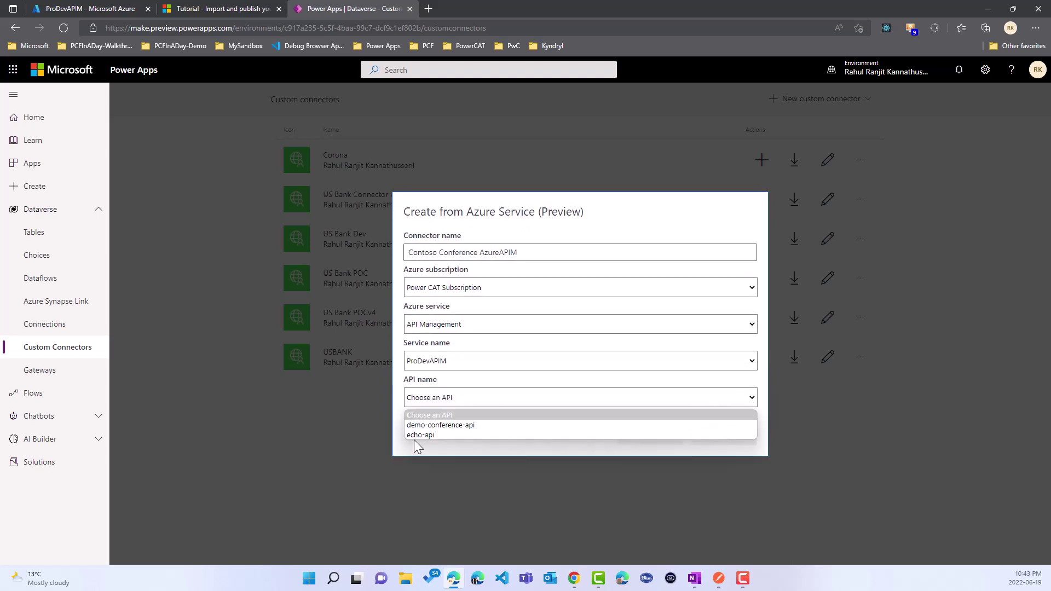
{"action": "left_click", "coordinate": [453, 426]}
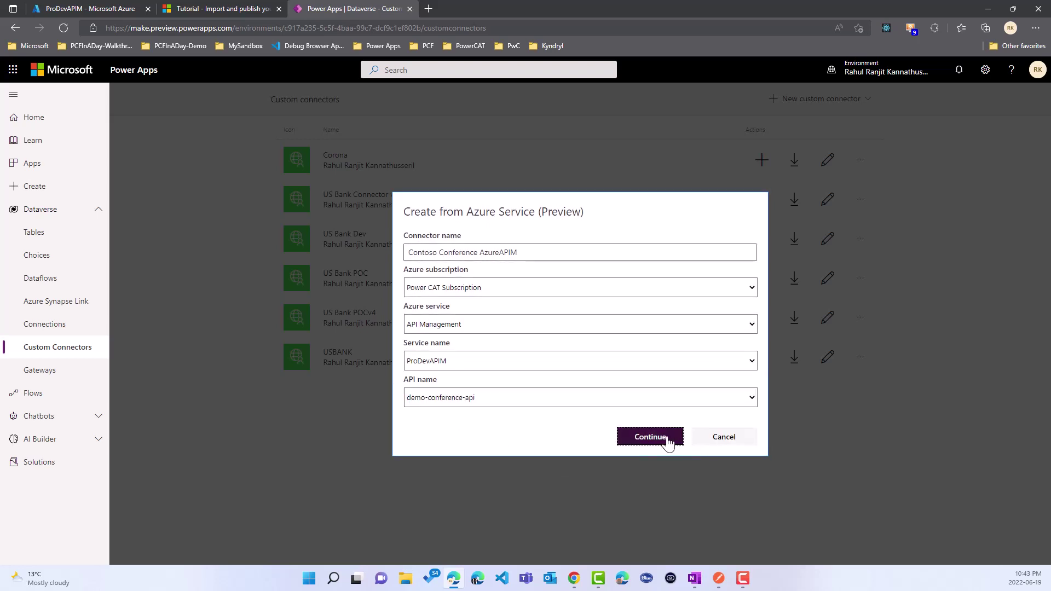
{"action": "left_click", "coordinate": [650, 437]}
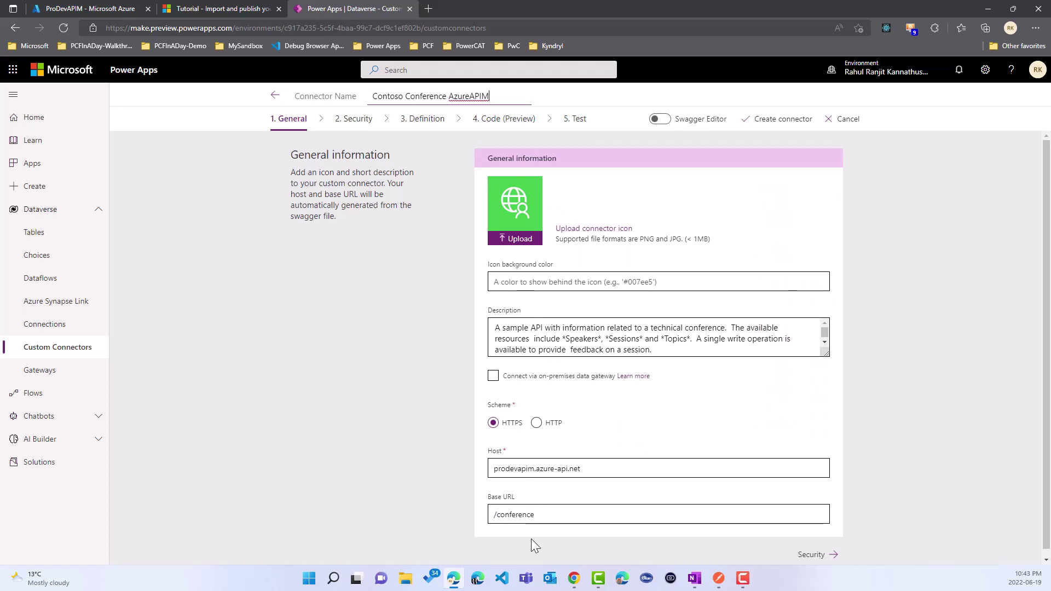
Step: Review the connector's security settings and examine the 200 response of the GetSpeakers action in its definition
{"action": "left_click", "coordinate": [822, 555]}
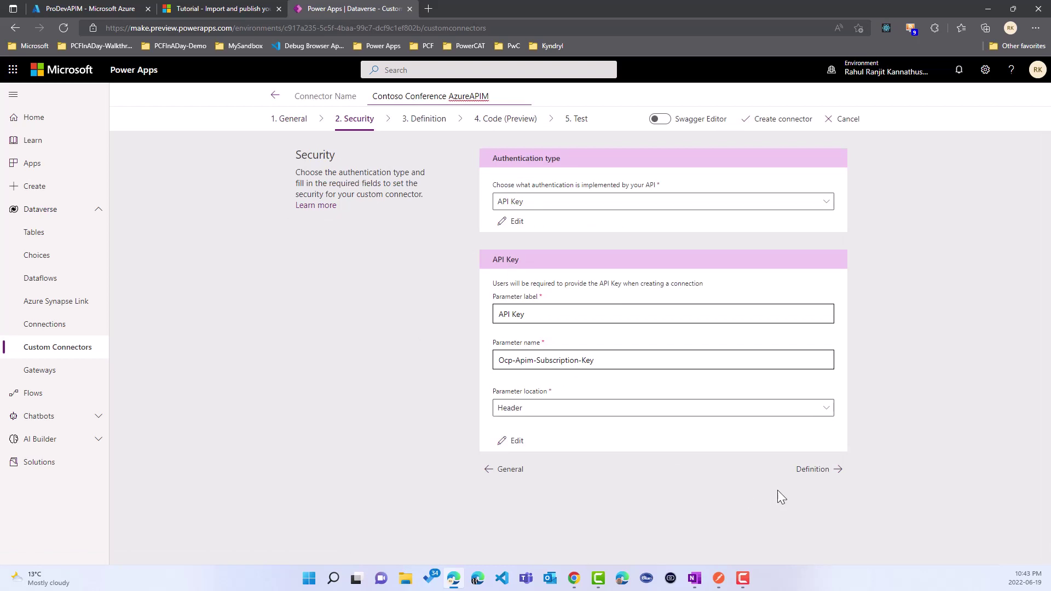
{"action": "left_click", "coordinate": [810, 474]}
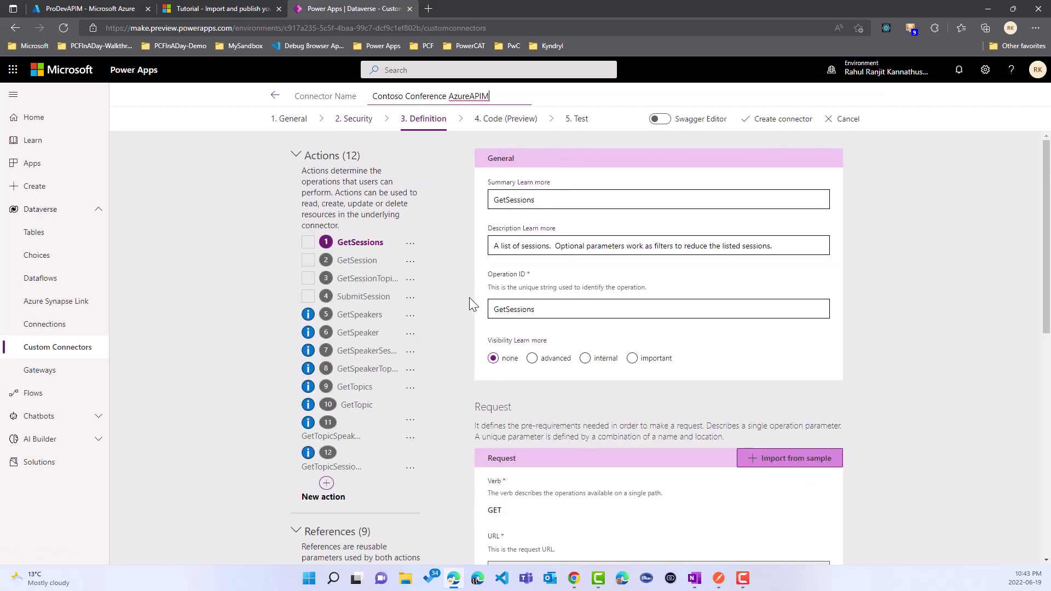
{"action": "left_click", "coordinate": [356, 315]}
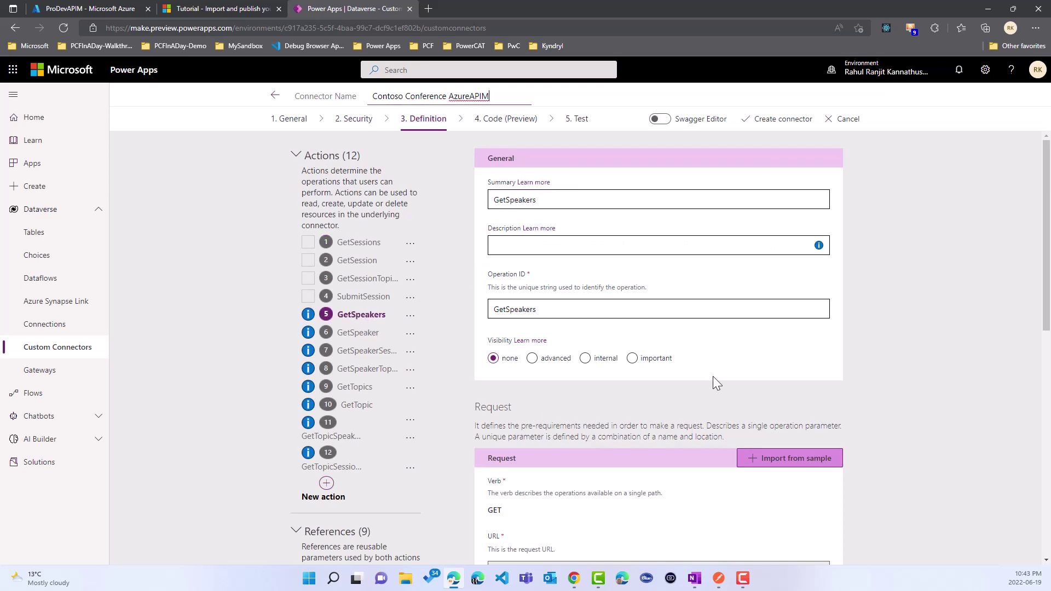
{"action": "scroll", "coordinate": [713, 376], "scroll_direction": "down", "scroll_amount": 5}
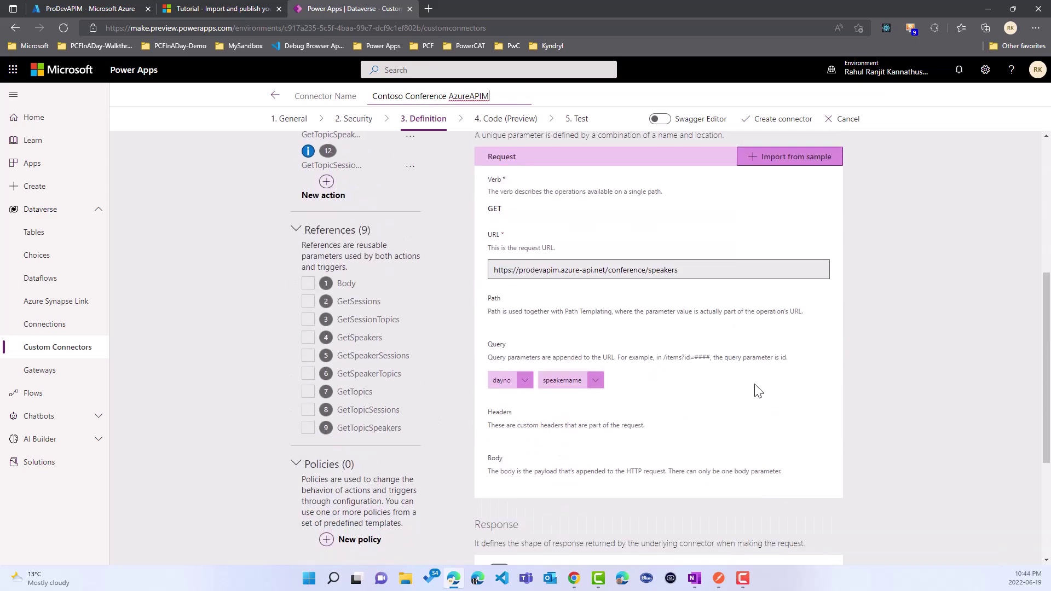
{"action": "scroll", "coordinate": [758, 390], "scroll_direction": "down", "scroll_amount": 3}
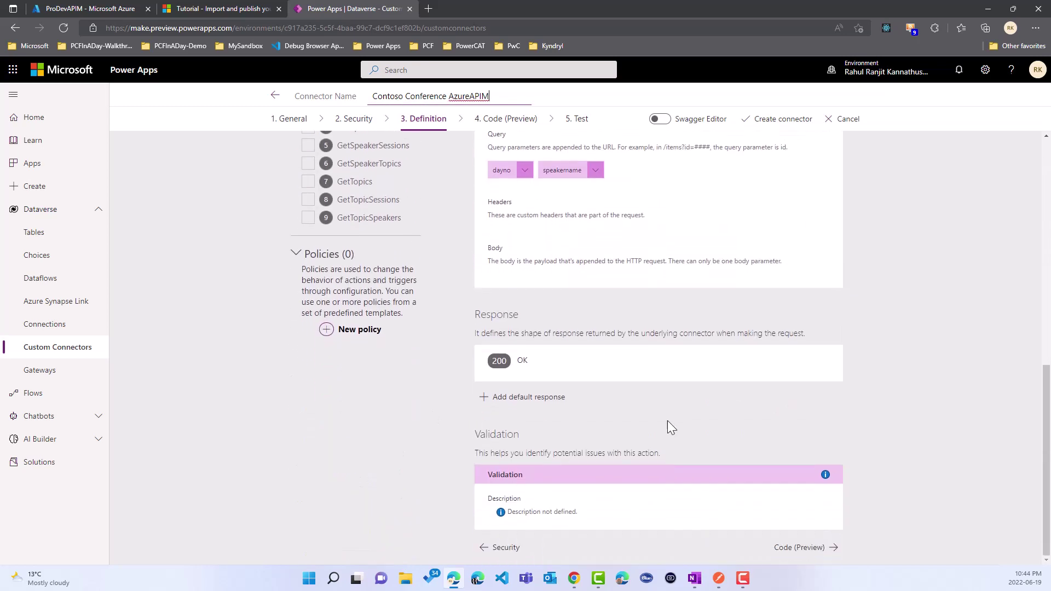
{"action": "left_click", "coordinate": [566, 370]}
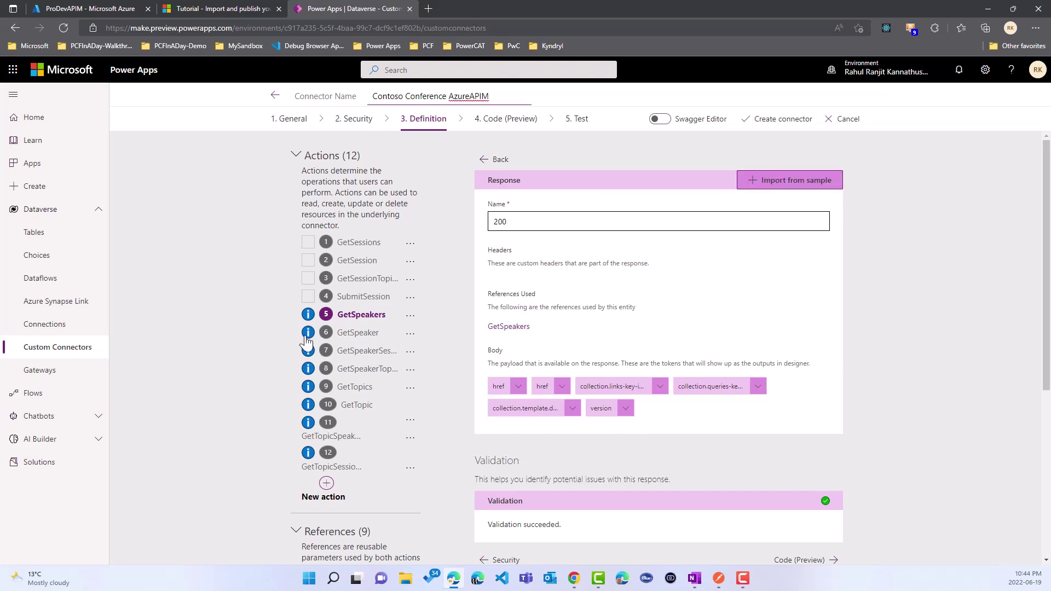
Step: Check the GetSpeaker action and examine the 200 response body of the GetSpeakerSessions action
{"action": "left_click", "coordinate": [365, 338]}
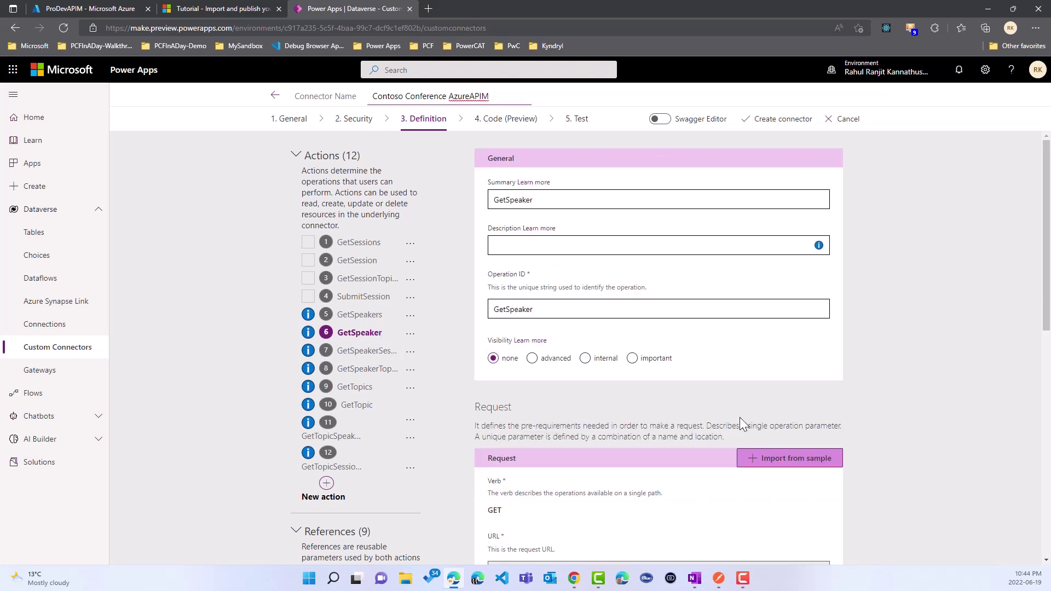
{"action": "left_click", "coordinate": [362, 351]}
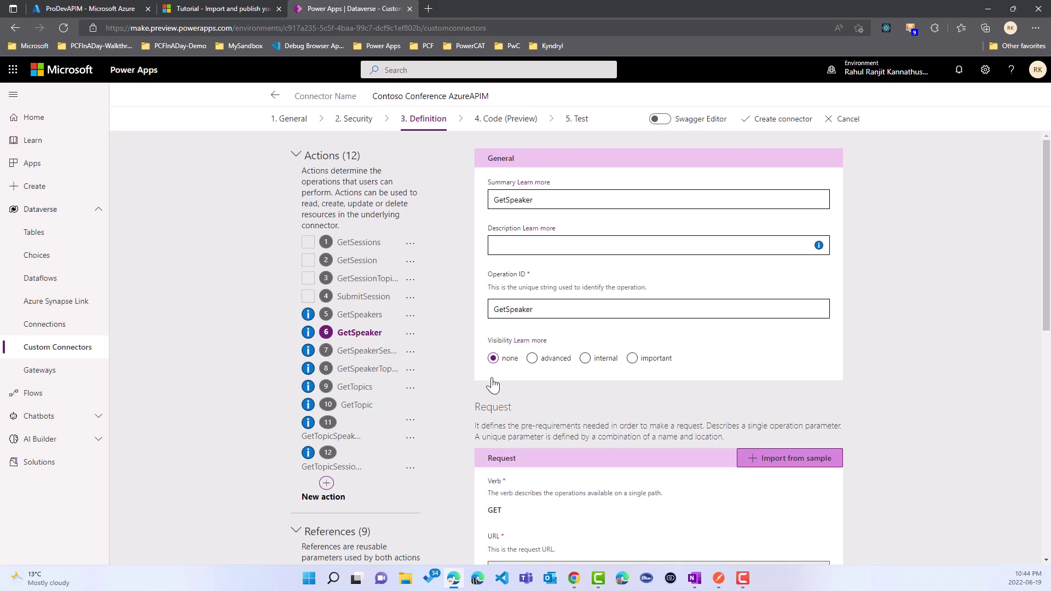
{"action": "scroll", "coordinate": [636, 411], "scroll_direction": "down", "scroll_amount": 10}
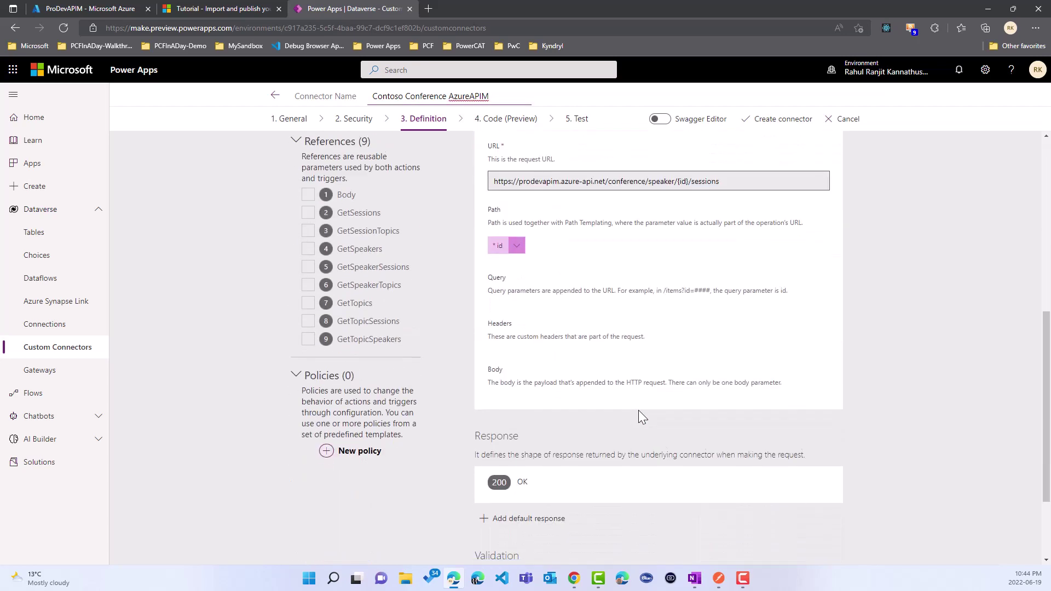
{"action": "left_click", "coordinate": [619, 374]}
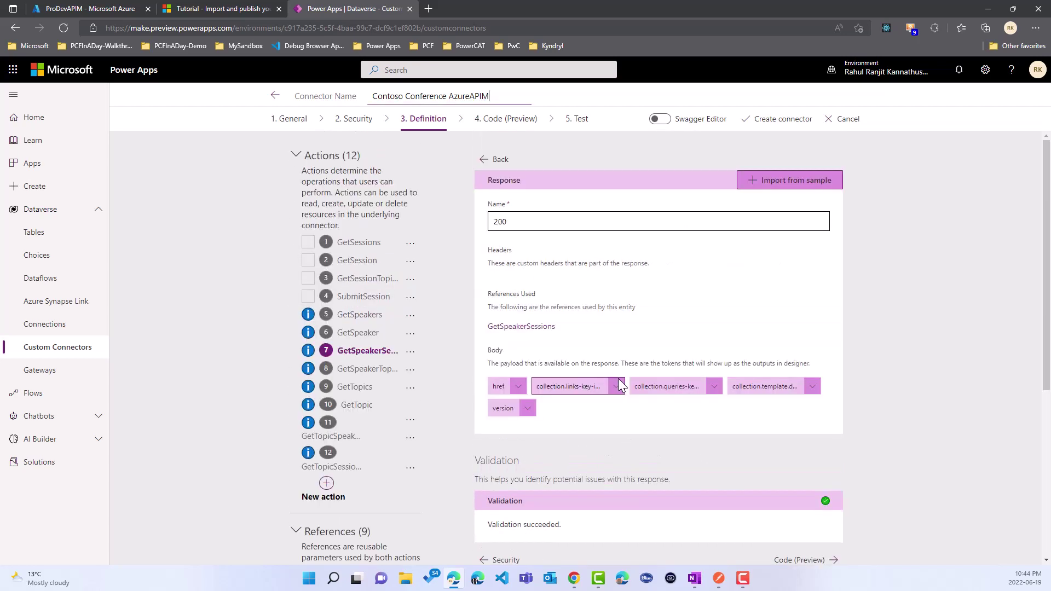
Step: Examine the 200 response body of the GetTopics action
{"action": "left_click", "coordinate": [348, 388]}
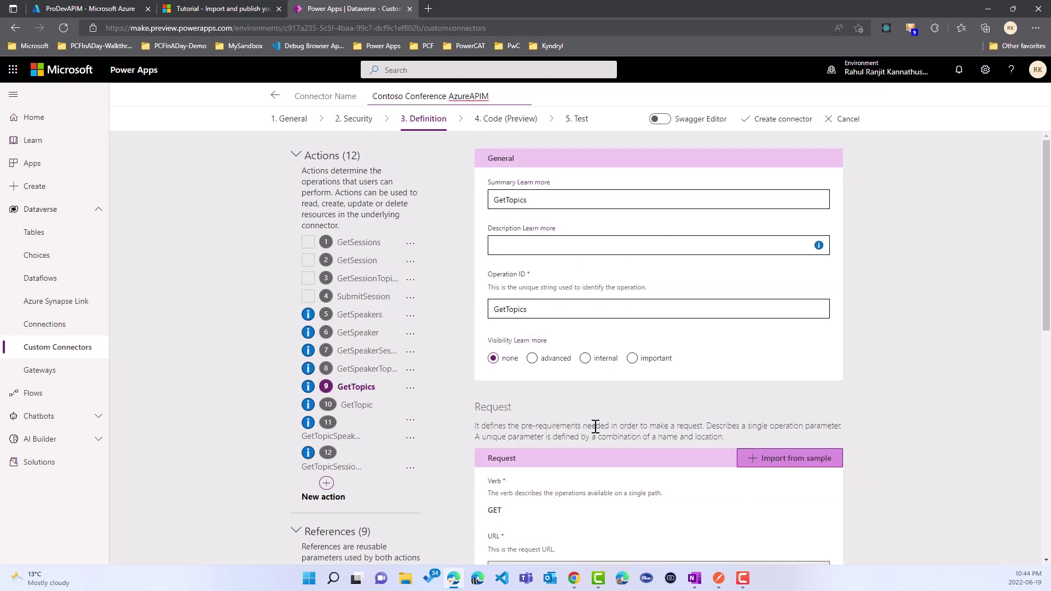
{"action": "scroll", "coordinate": [686, 423], "scroll_direction": "down", "scroll_amount": 6}
{"action": "scroll", "coordinate": [597, 432], "scroll_direction": "down", "scroll_amount": 4}
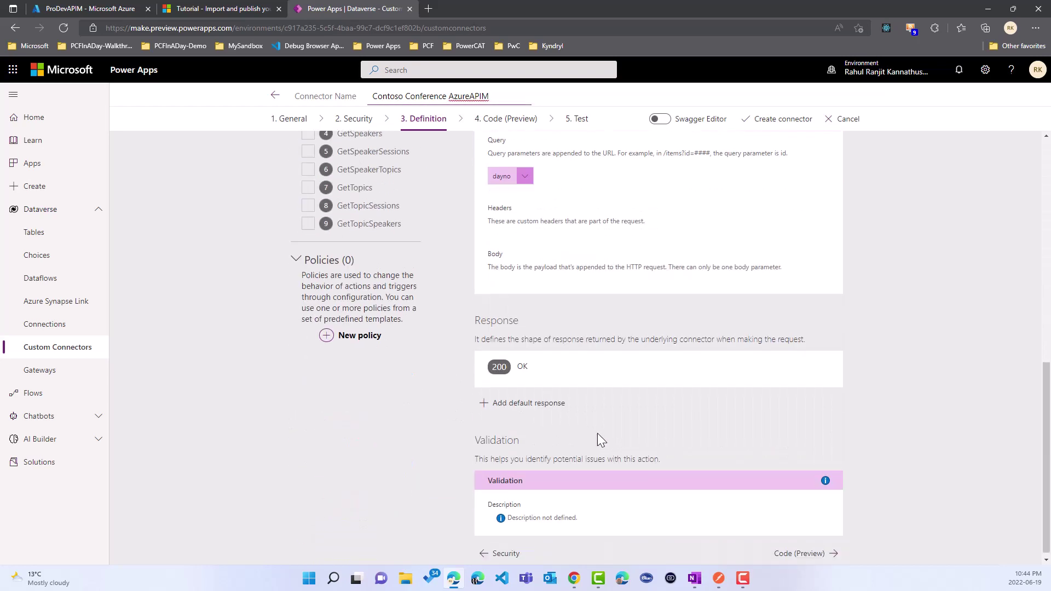
{"action": "left_click", "coordinate": [608, 379]}
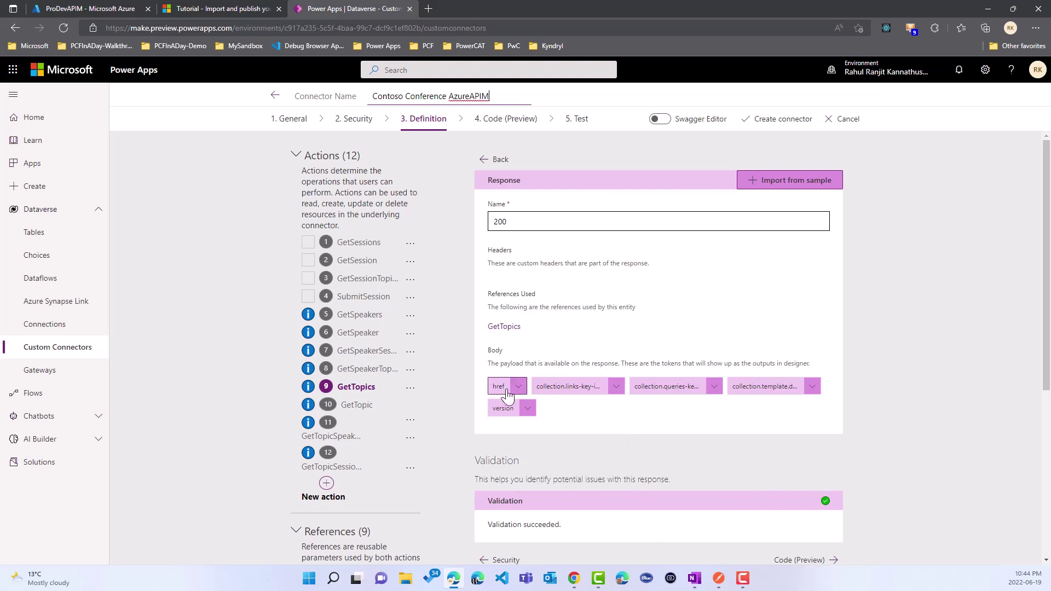
{"action": "left_click", "coordinate": [901, 437]}
Step: Proceed through the optional code and test stages without adding code, and create the connector
{"action": "left_click", "coordinate": [817, 572]}
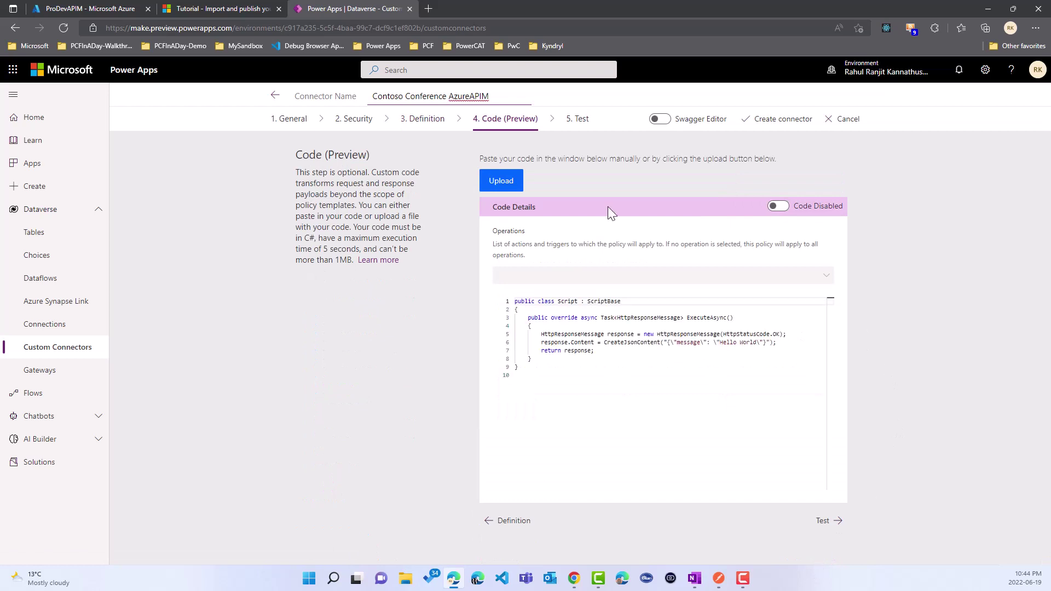
{"action": "left_click", "coordinate": [824, 523]}
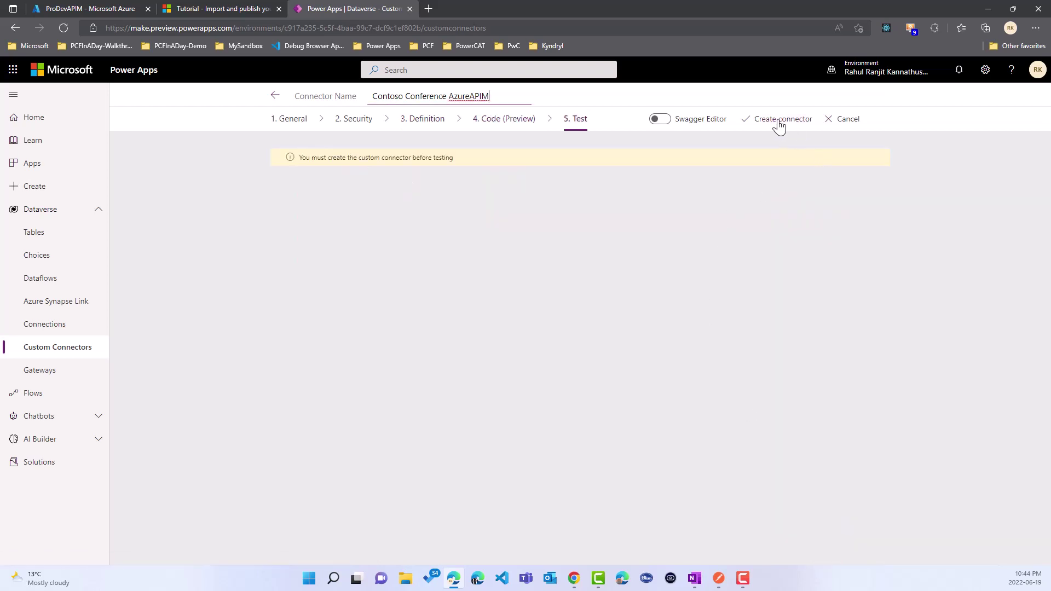
{"action": "left_click", "coordinate": [778, 126]}
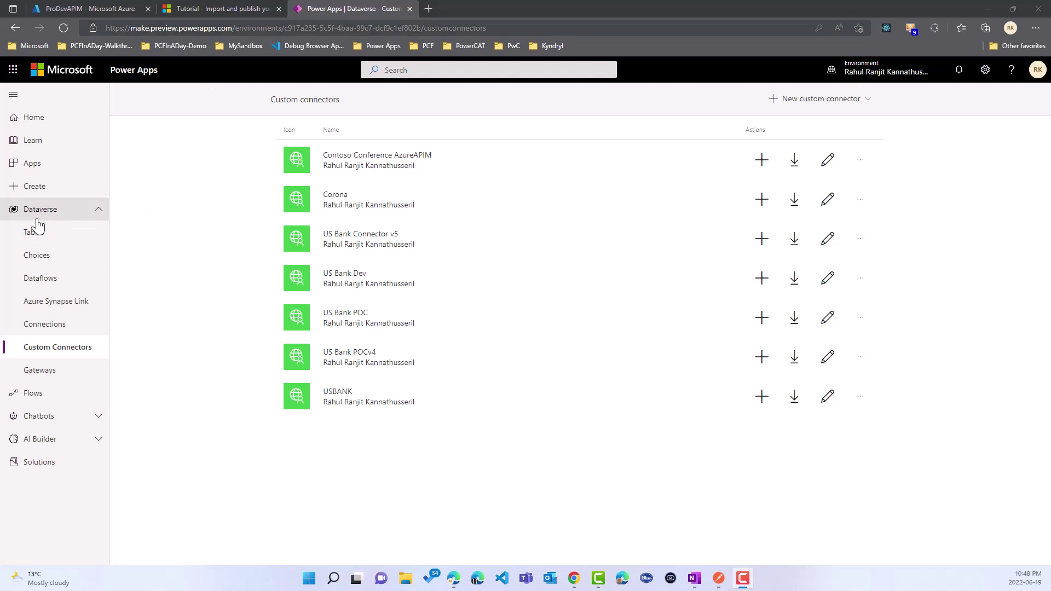
Step: Create a blank canvas app in Tablet format named My Contoso Conferences and skip the welcome dialog
{"action": "left_click", "coordinate": [36, 166]}
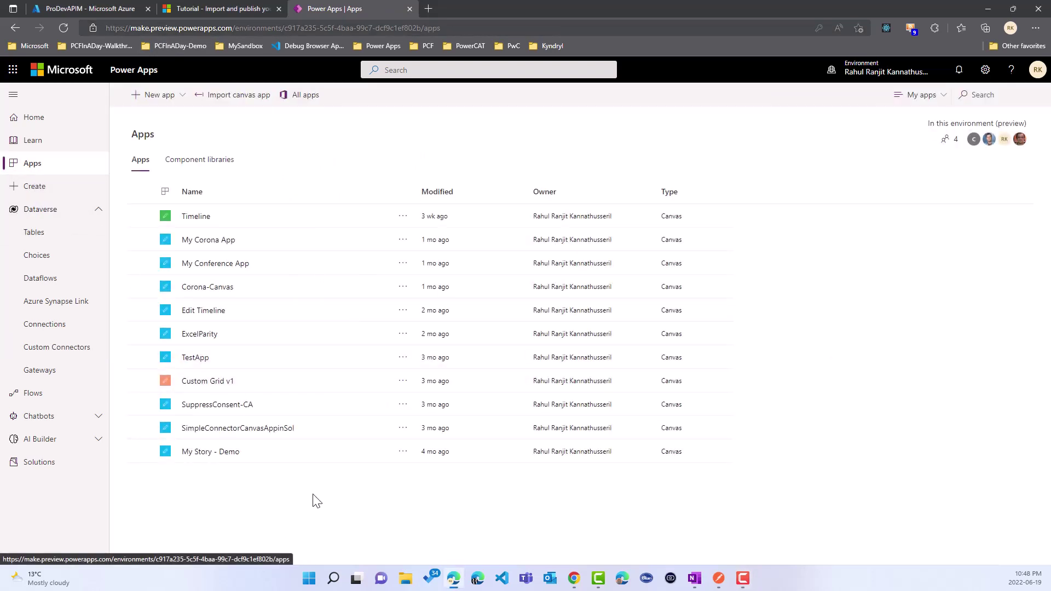
{"action": "left_click", "coordinate": [313, 498]}
{"action": "left_click", "coordinate": [170, 101]}
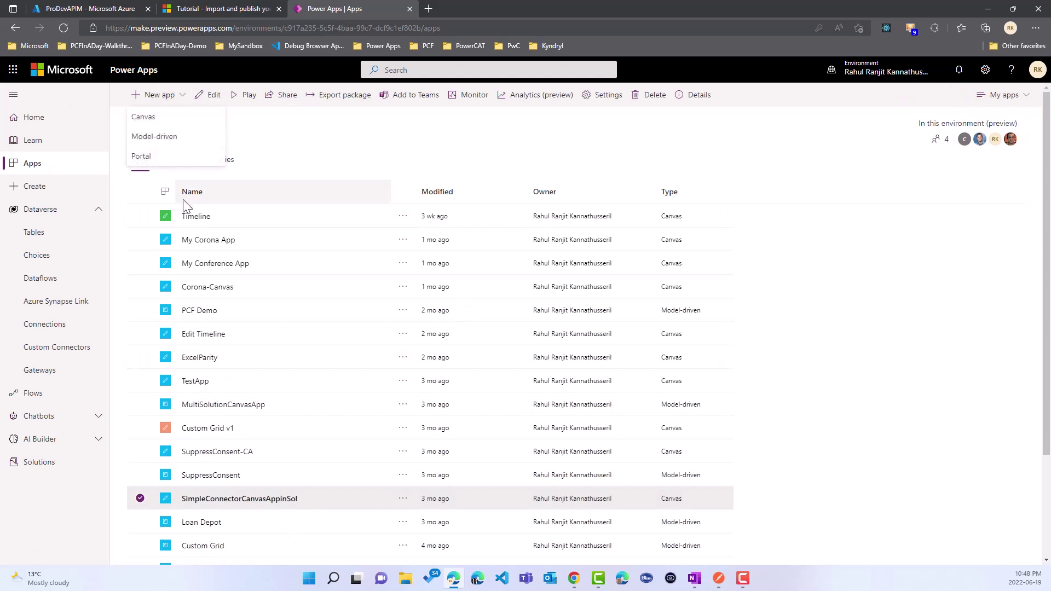
{"action": "left_click", "coordinate": [165, 117]}
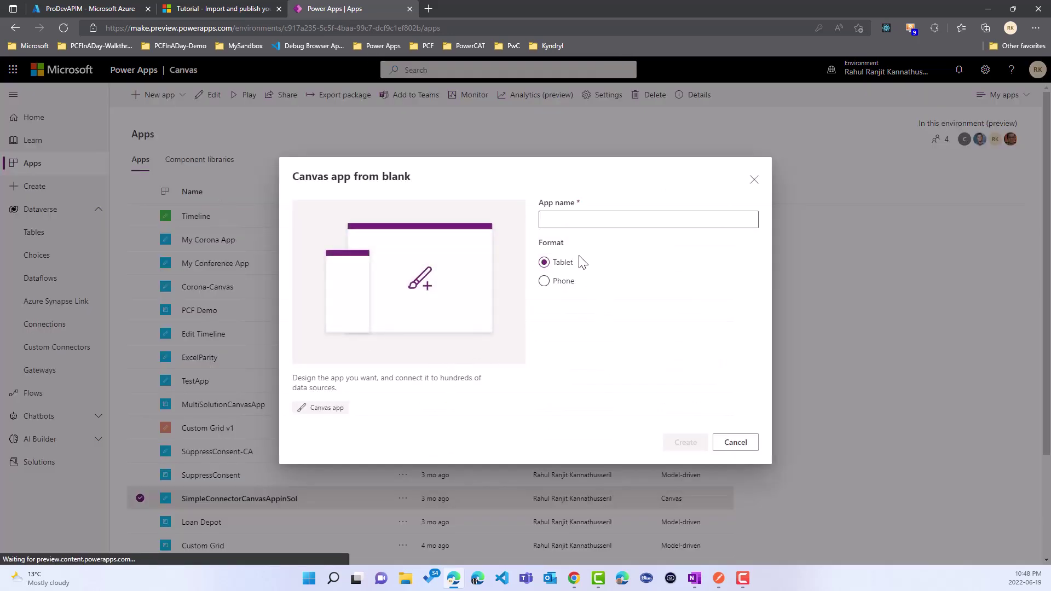
{"action": "left_click", "coordinate": [560, 221]}
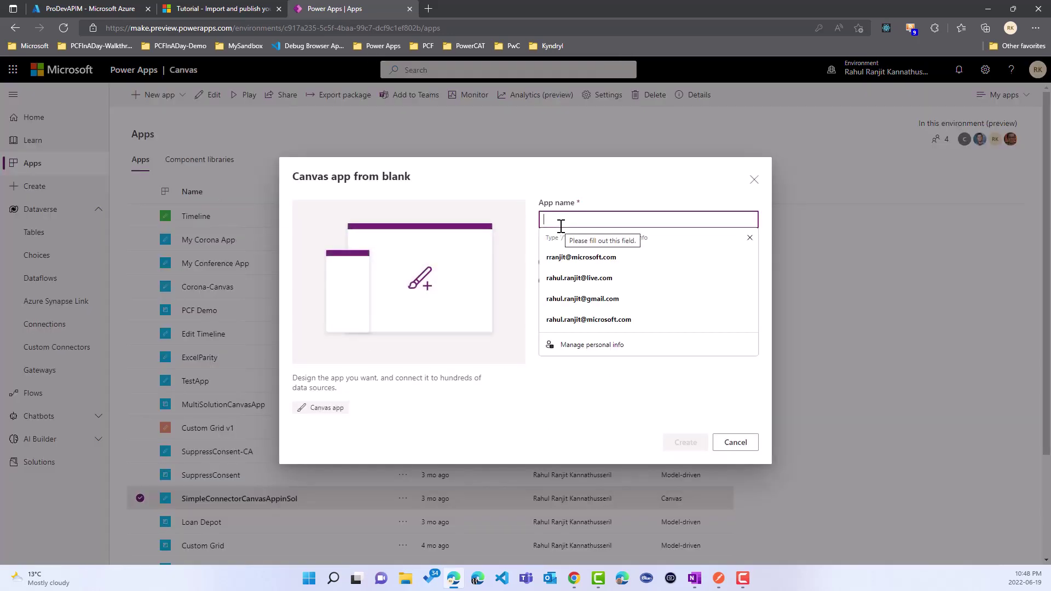
{"action": "type", "text": "My"}
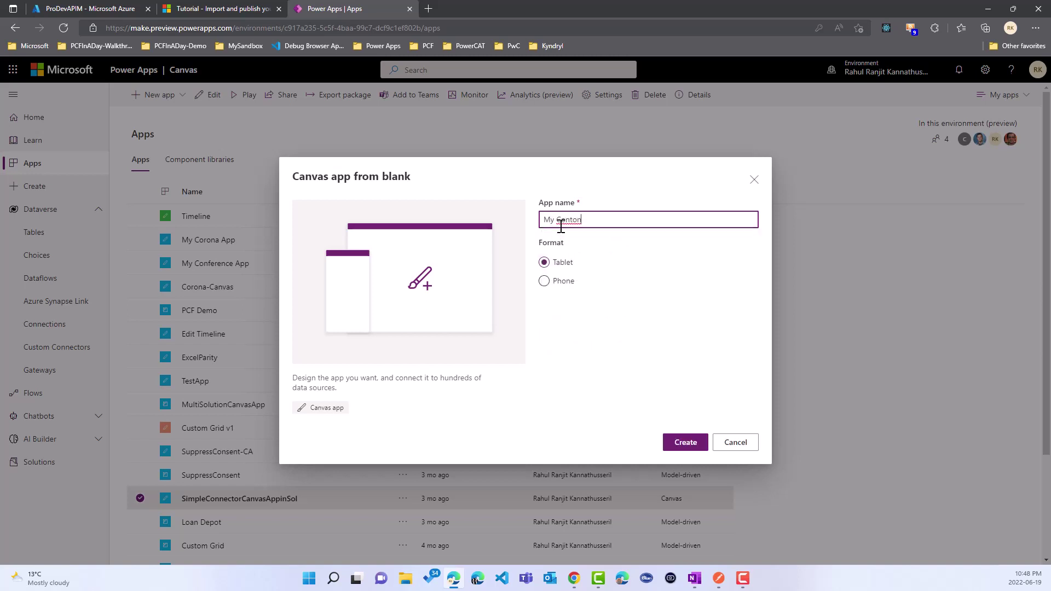
{"action": "type", "text": " Contoso Conferences"}
{"action": "left_click", "coordinate": [685, 442]}
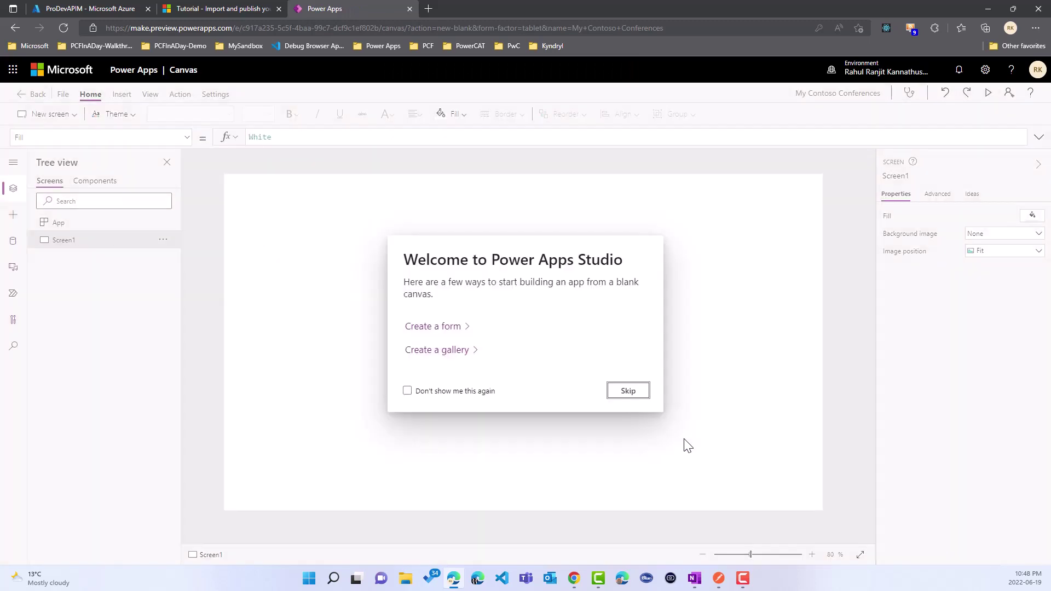
{"action": "left_click", "coordinate": [628, 392]}
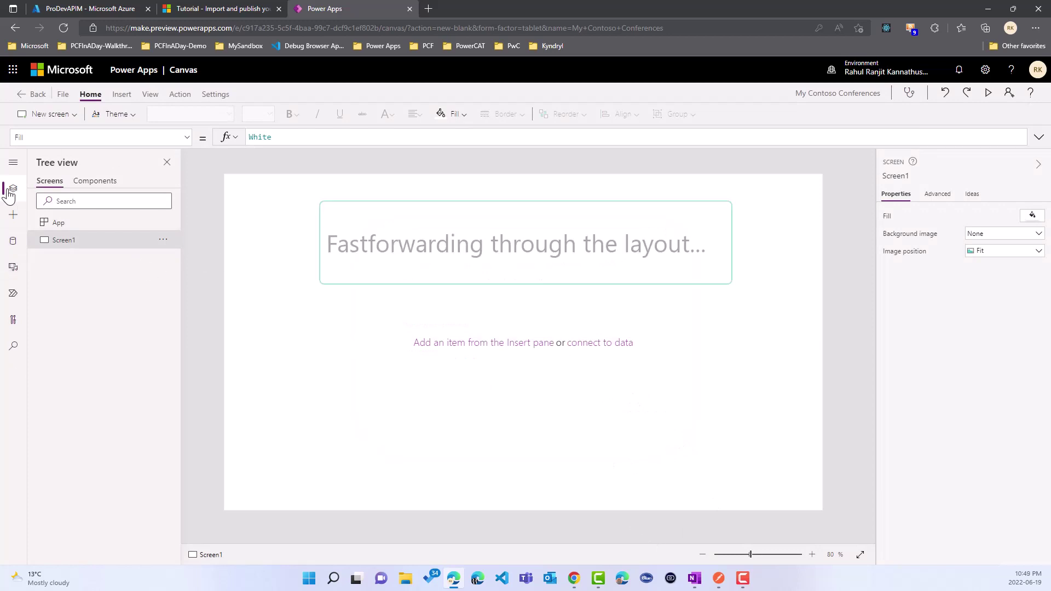
Step: Insert a vertical container on Screen1
{"action": "left_click", "coordinate": [13, 214]}
{"action": "scroll", "coordinate": [96, 438], "scroll_direction": "down", "scroll_amount": 1}
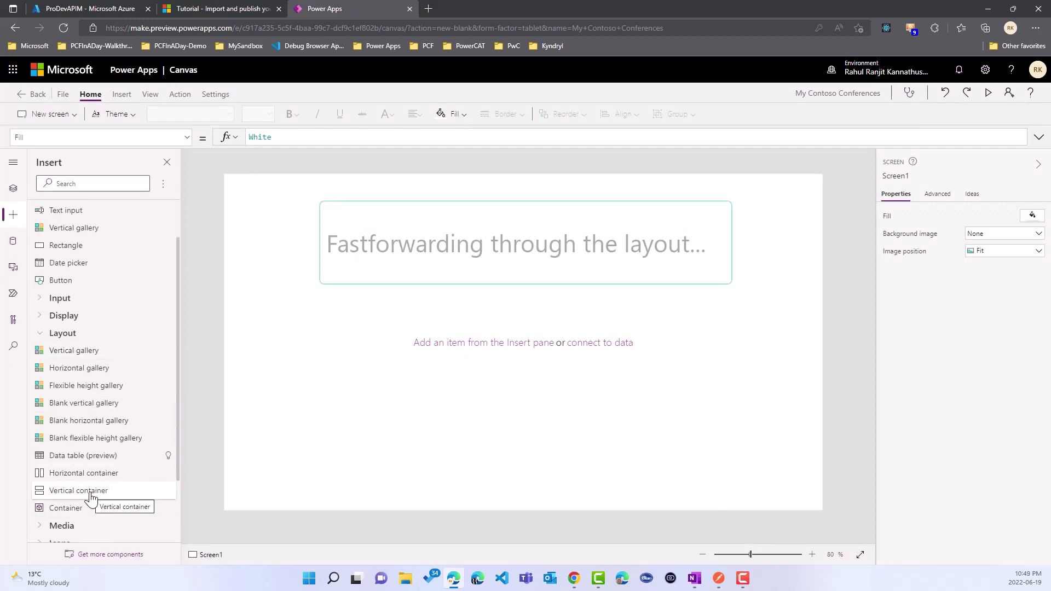
{"action": "left_click", "coordinate": [88, 491]}
Step: Set the vertical container's Height to Parent.Height and its Width to Parent.Width
{"action": "left_click", "coordinate": [183, 137]}
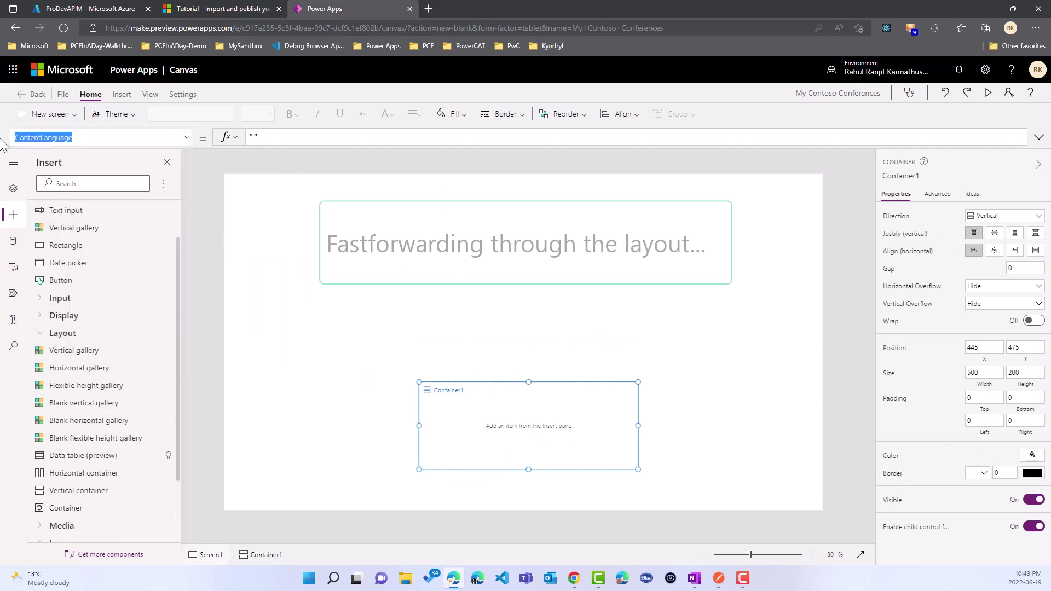
{"action": "type", "text": "Height"}
{"action": "key", "text": "Return"}
{"action": "type", "text": "Parent.Height"}
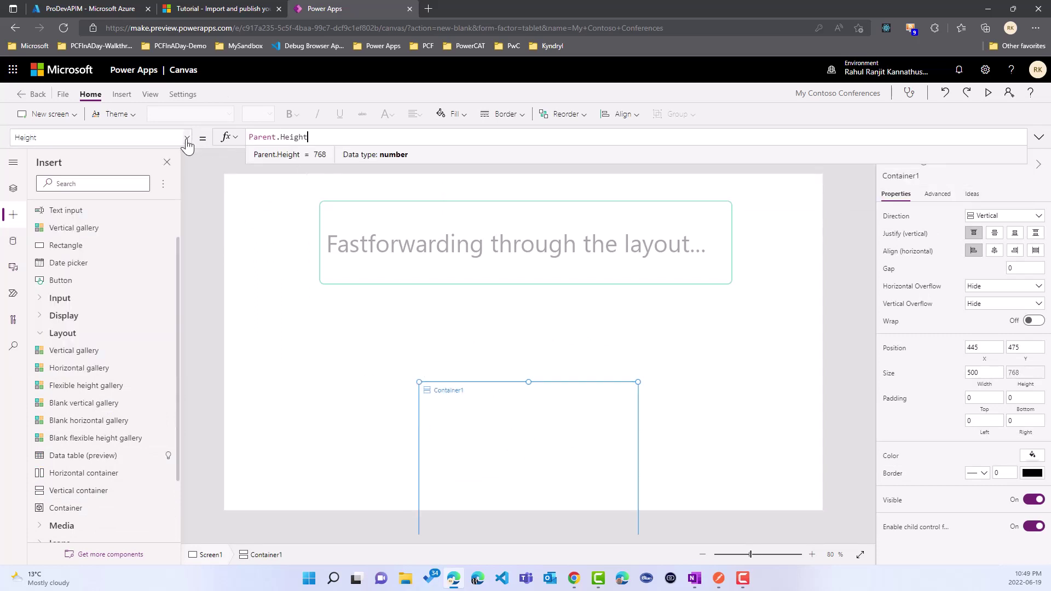
{"action": "left_click", "coordinate": [190, 139]}
{"action": "type", "text": "Width"}
{"action": "key", "text": "Return"}
{"action": "type", "text": "Parent.Width"}
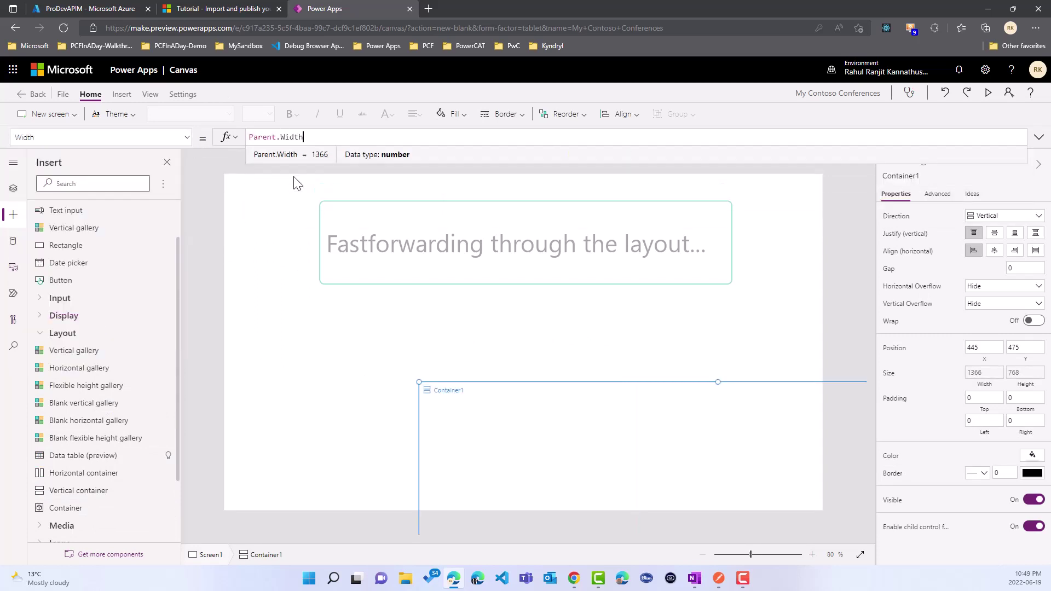
Step: Set the vertical container's X and Y to 0 so it starts at the screen's origin
{"action": "left_click", "coordinate": [180, 138]}
{"action": "type", "text": "X"}
{"action": "key", "text": "Return"}
{"action": "type", "text": "0"}
{"action": "left_click", "coordinate": [181, 138]}
{"action": "left_click", "coordinate": [38, 350]}
{"action": "type", "text": "0"}
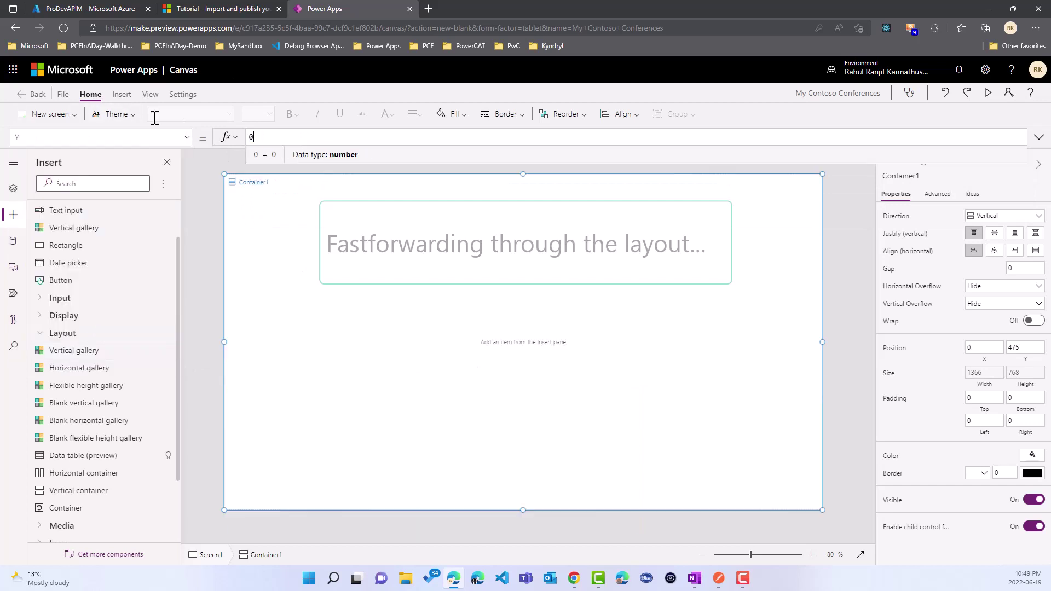
Step: Insert a text label in the vertical container and set its Width to Parent.Width
{"action": "left_click", "coordinate": [9, 197]}
{"action": "left_click", "coordinate": [13, 214]}
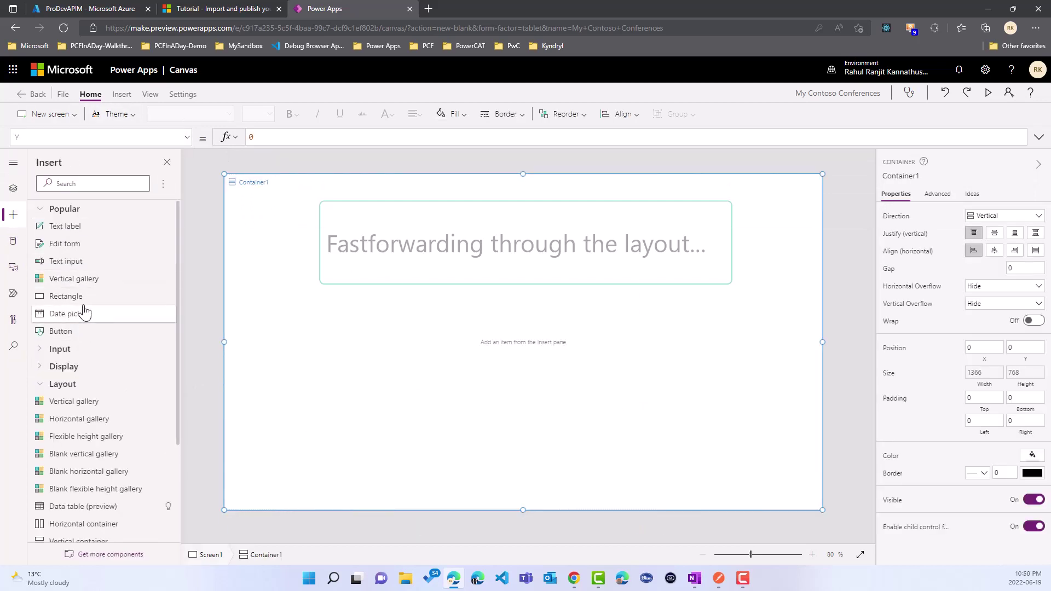
{"action": "left_click", "coordinate": [64, 367]}
{"action": "left_click", "coordinate": [65, 384]}
{"action": "left_click", "coordinate": [181, 138]}
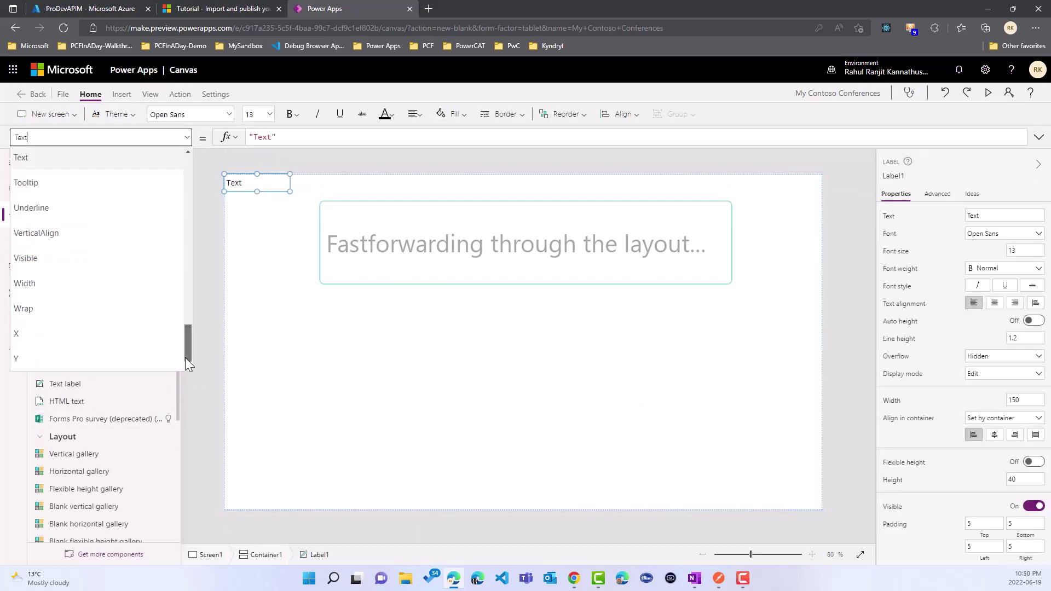
{"action": "left_click", "coordinate": [22, 281]}
{"action": "type", "text": "Parent.Width"}
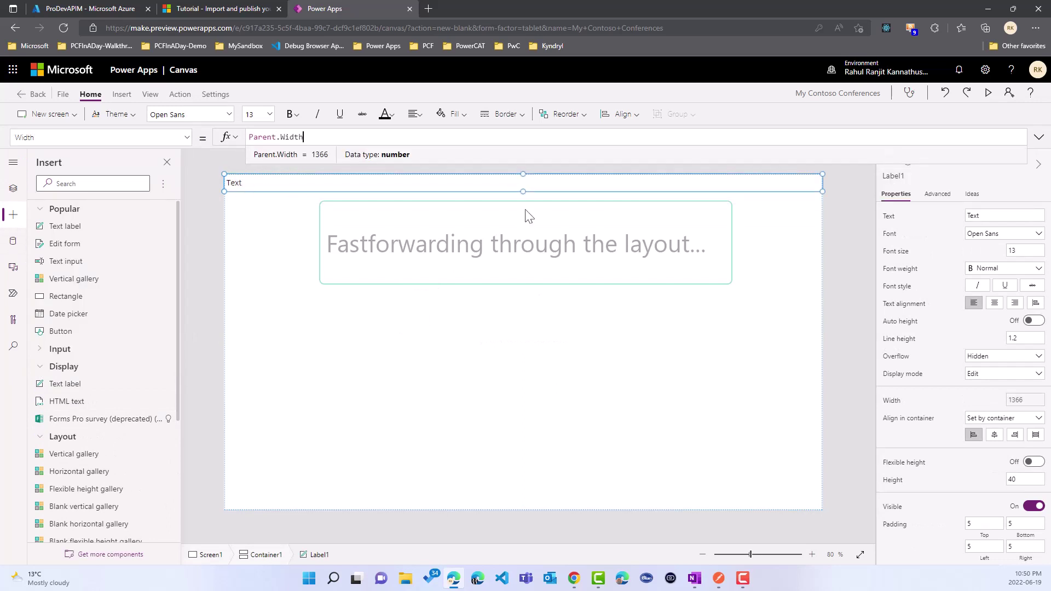
Step: Set the label's Height to 70
{"action": "left_click", "coordinate": [187, 137]}
{"action": "left_click_drag", "start_coordinate": [189, 350], "coordinate": [198, 254]}
{"action": "left_click", "coordinate": [22, 158]}
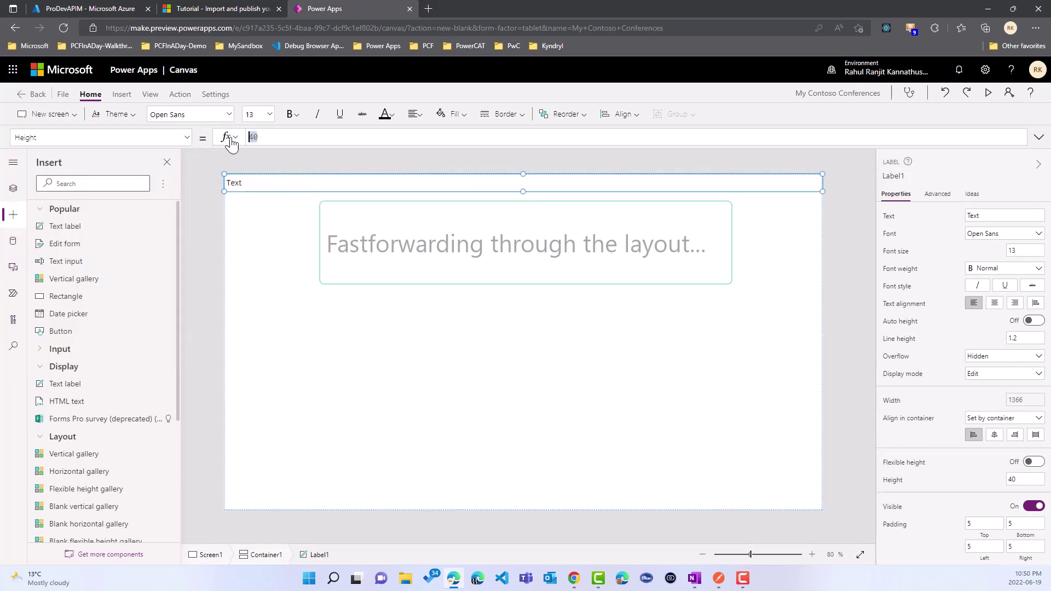
{"action": "type", "text": "70"}
{"action": "left_click", "coordinate": [444, 195]}
Step: Change the label's text to Contoso Conferences, centre it and make it bold
{"action": "left_click", "coordinate": [980, 215]}
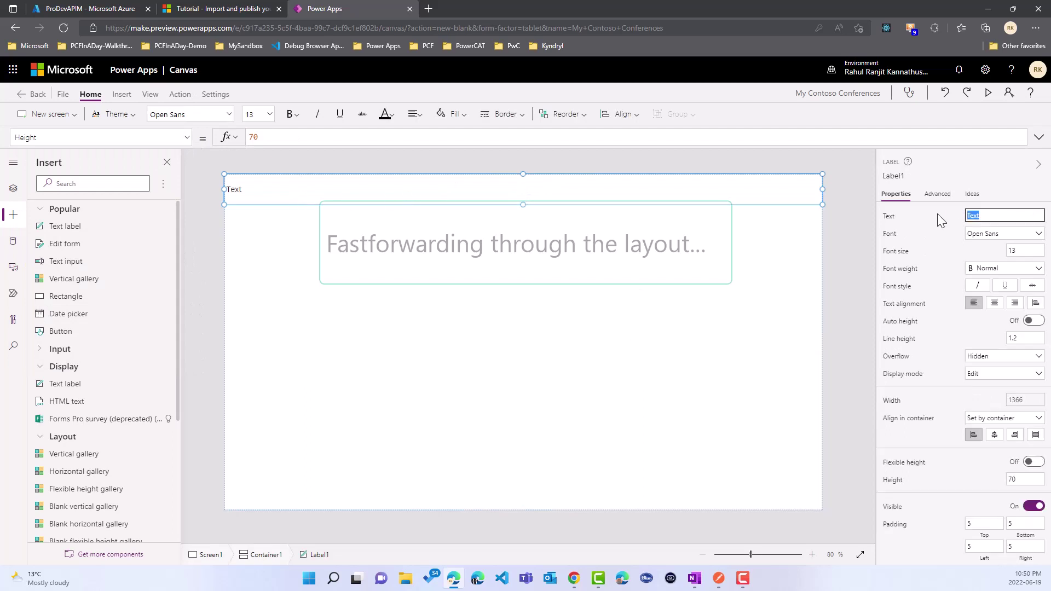
{"action": "type", "text": "Contoso Conferences"}
{"action": "left_click", "coordinate": [994, 303]}
{"action": "left_click", "coordinate": [1033, 269]}
{"action": "left_click", "coordinate": [997, 283]}
Step: Fill the Contoso Conferences label with a dark blue theme color and make its text white
{"action": "left_click", "coordinate": [1036, 251]}
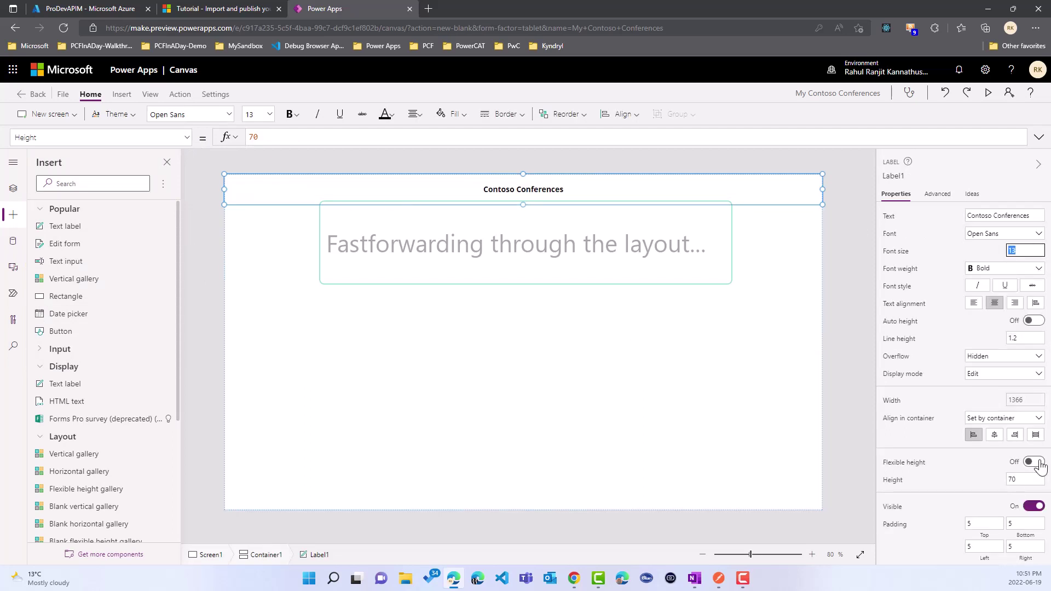
{"action": "scroll", "coordinate": [1040, 467], "scroll_direction": "down", "scroll_amount": 3}
{"action": "left_click", "coordinate": [1032, 408]}
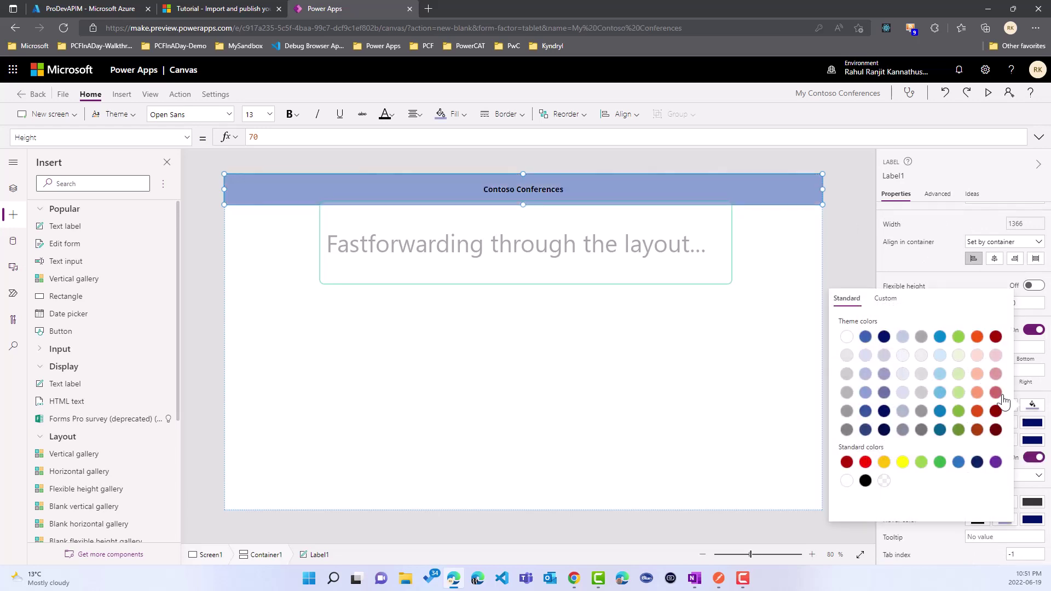
{"action": "left_click", "coordinate": [865, 411]}
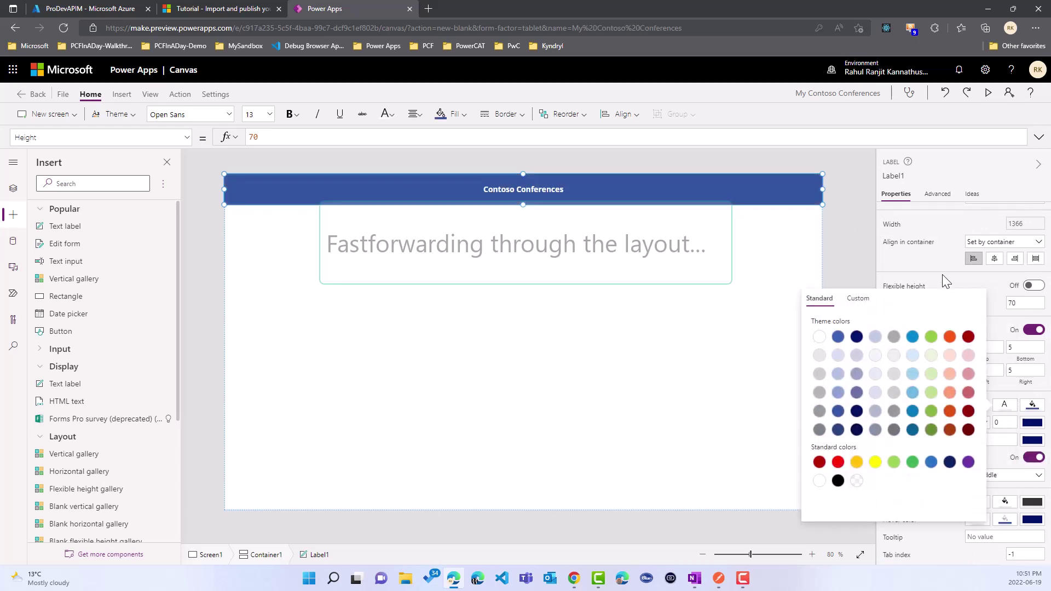
Step: Set the Contoso Conferences label's font size to 24
{"action": "scroll", "coordinate": [963, 252], "scroll_direction": "up", "scroll_amount": 5}
{"action": "left_click", "coordinate": [1017, 249]}
{"action": "type", "text": "24"}
Step: Insert a horizontal container inside Container1, below the header label
{"action": "left_click", "coordinate": [252, 308]}
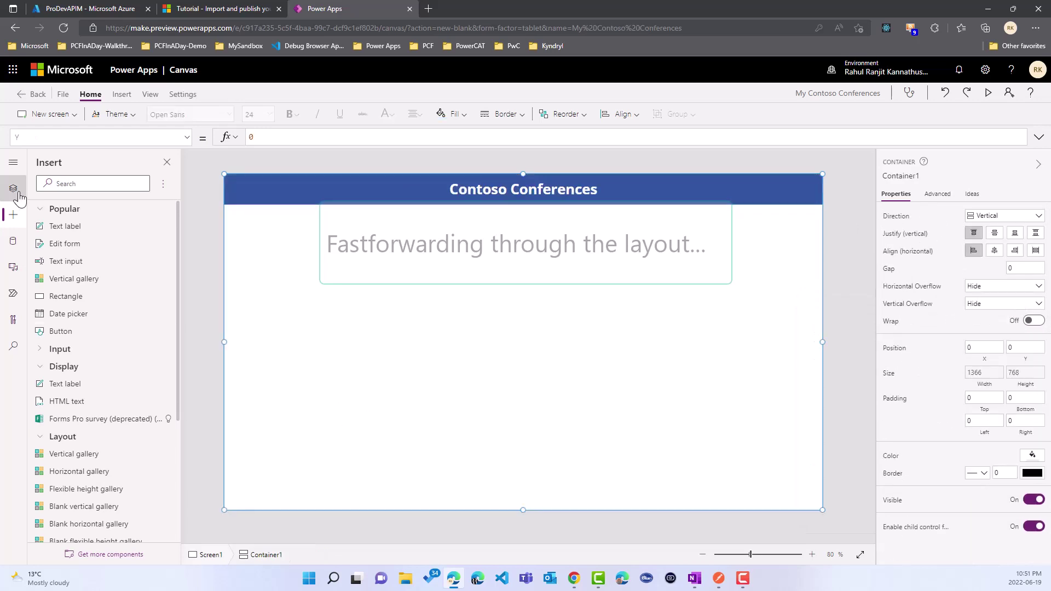
{"action": "left_click", "coordinate": [13, 188]}
{"action": "left_click", "coordinate": [13, 214]}
{"action": "scroll", "coordinate": [172, 438], "scroll_direction": "down", "scroll_amount": 3}
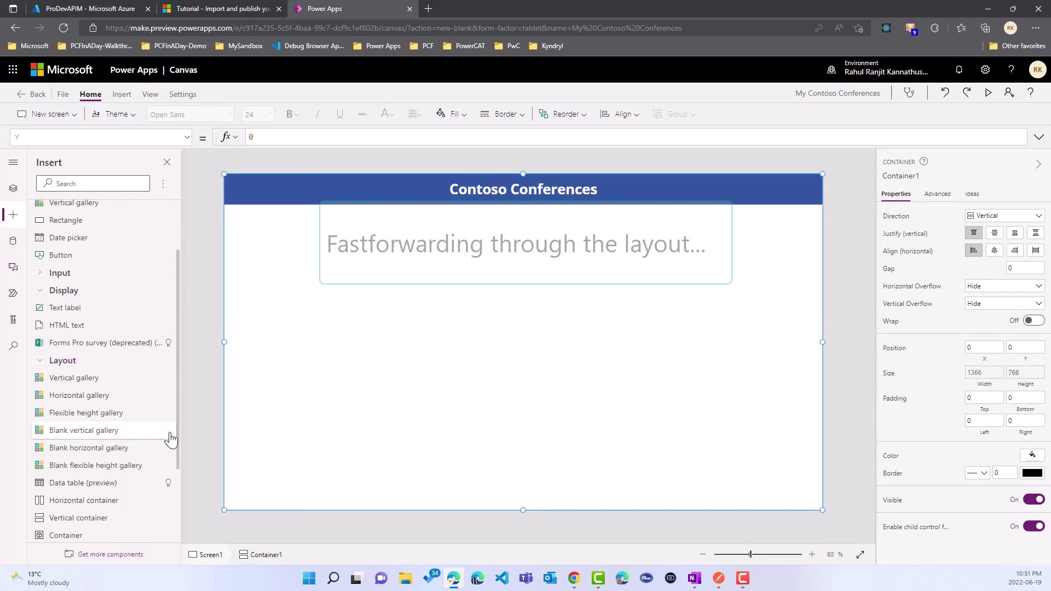
{"action": "scroll", "coordinate": [171, 438], "scroll_direction": "down", "scroll_amount": 2}
{"action": "left_click", "coordinate": [83, 390]}
Step: Add a blank vertical gallery to the horizontal container and rename it SpeakersGallery
{"action": "left_click", "coordinate": [13, 188]}
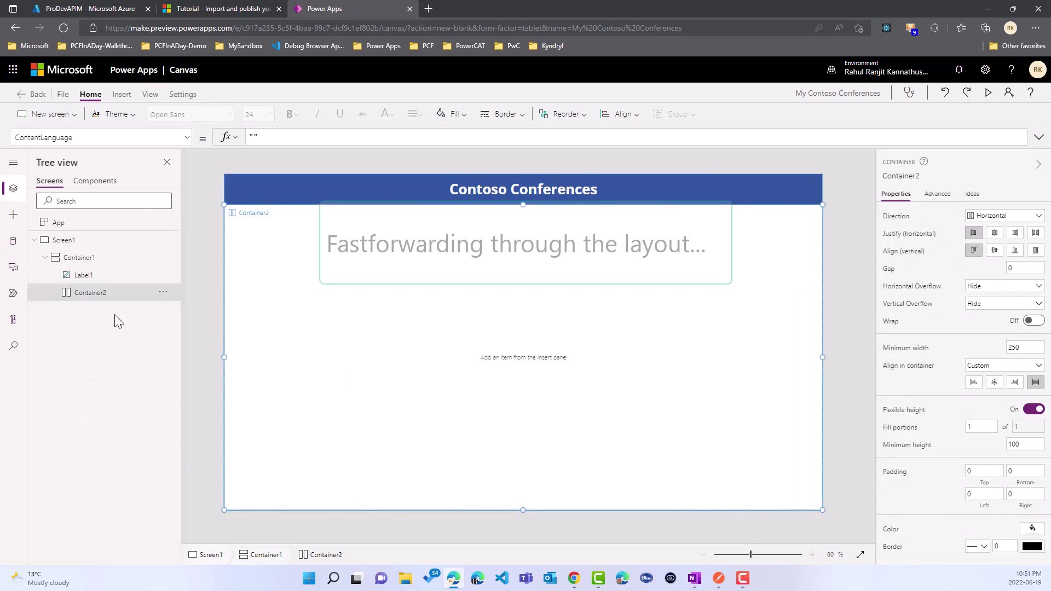
{"action": "left_click", "coordinate": [122, 95]}
{"action": "left_click", "coordinate": [311, 115]}
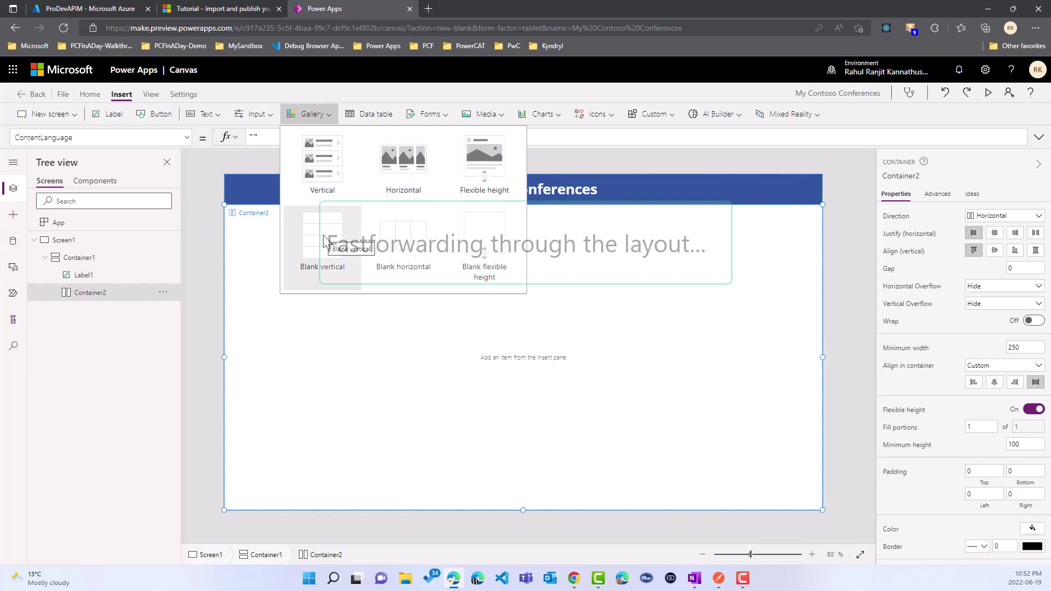
{"action": "left_click", "coordinate": [323, 240]}
{"action": "double_click", "coordinate": [89, 311]}
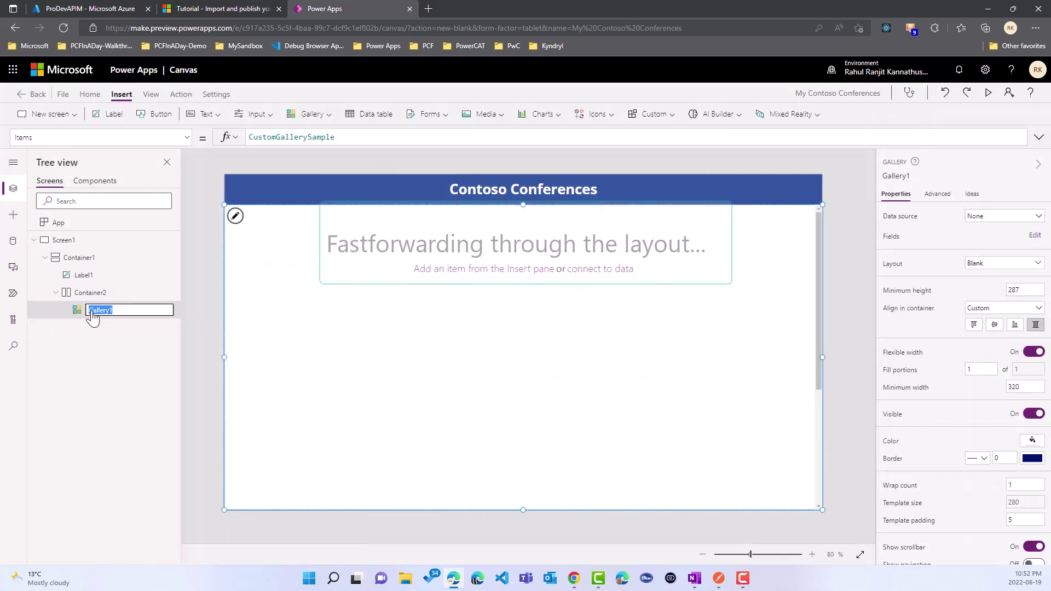
{"action": "type", "text": "Speaker"}
Step: Add a second blank vertical gallery to Container2 and rename it SessionsGallery
{"action": "right_click", "coordinate": [154, 293]}
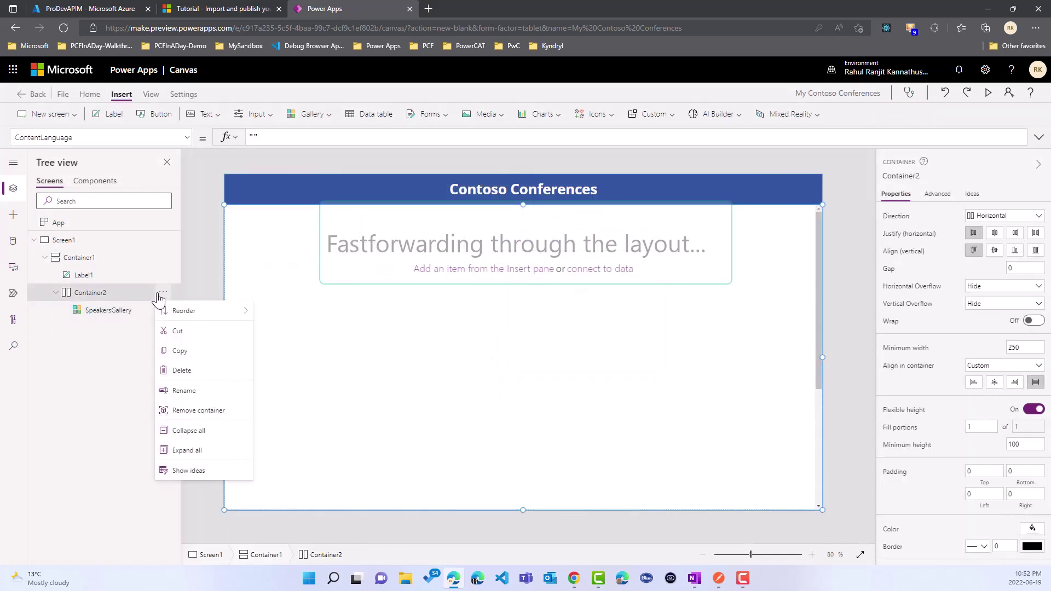
{"action": "key", "text": "Escape"}
{"action": "left_click", "coordinate": [13, 215]}
{"action": "left_click", "coordinate": [311, 115]}
{"action": "left_click", "coordinate": [323, 241]}
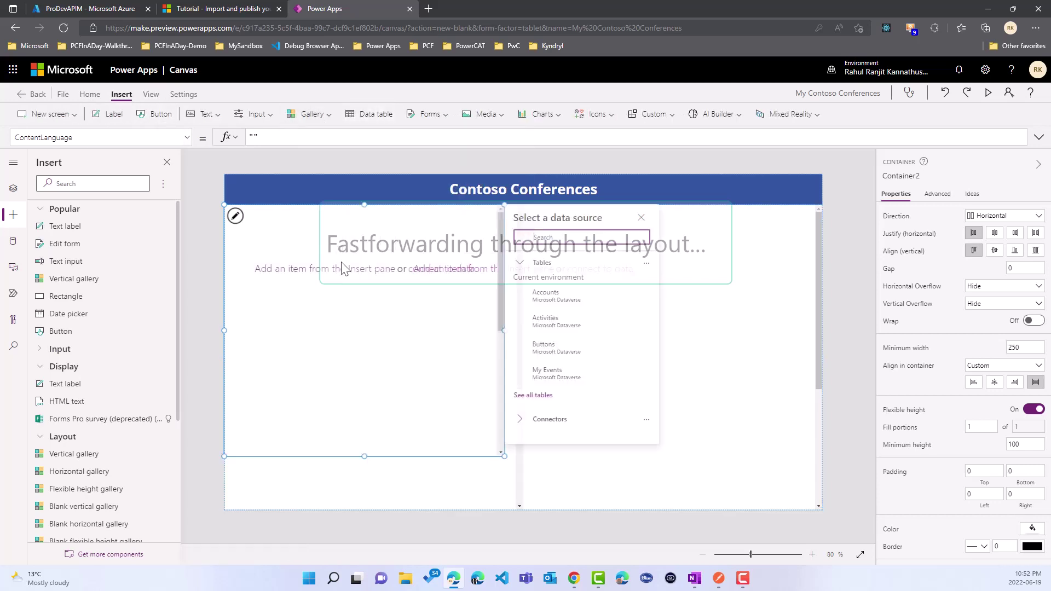
{"action": "left_click", "coordinate": [13, 188]}
{"action": "double_click", "coordinate": [110, 331]}
{"action": "type", "text": "SessionsGallery"}
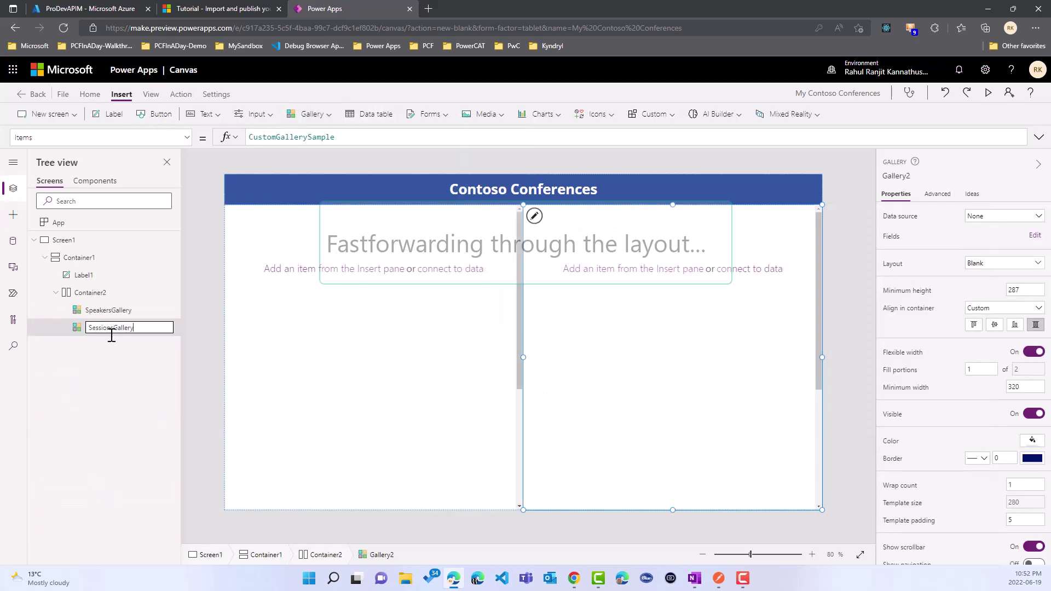
Step: Select SpeakersGallery and open the app's data sources
{"action": "left_click", "coordinate": [412, 431]}
{"action": "left_click", "coordinate": [136, 408]}
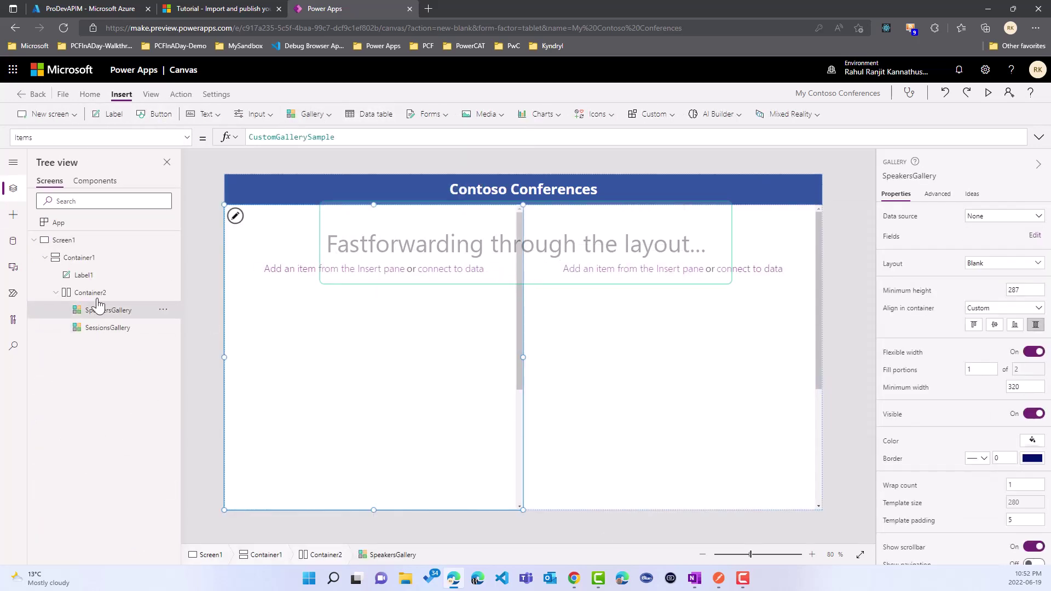
{"action": "left_click", "coordinate": [13, 241]}
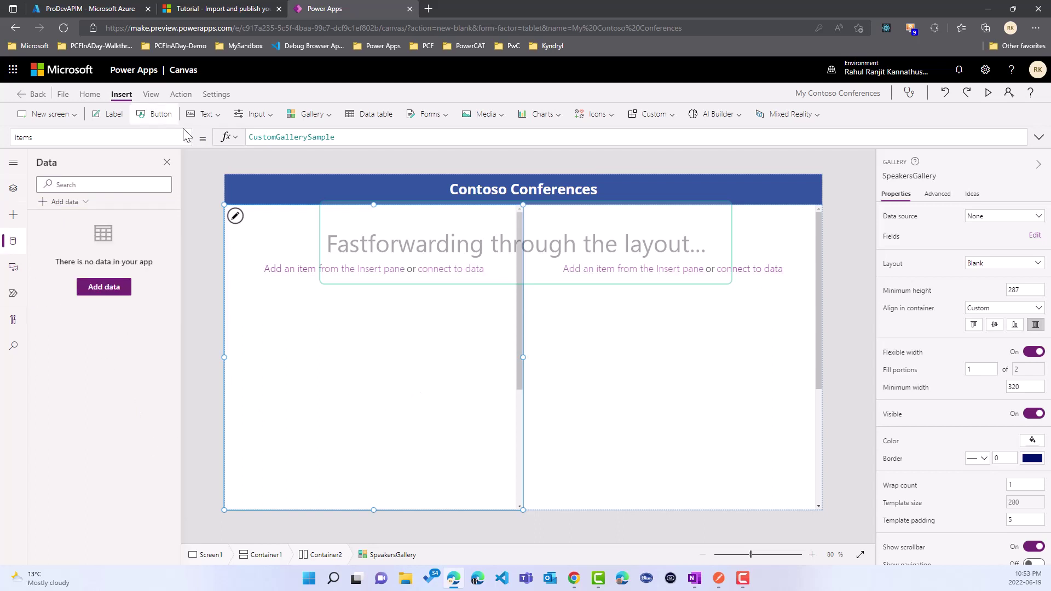